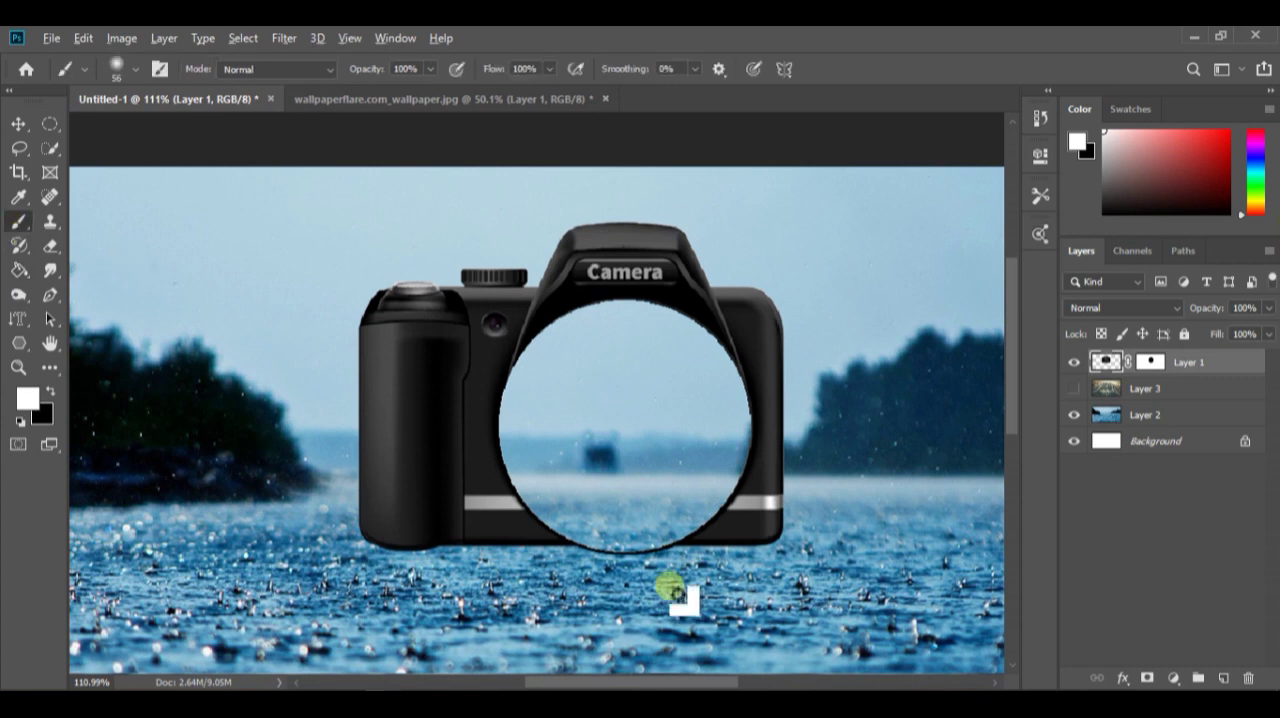
Mask out the camera's bottom edge beneath the lens opening on Layer 1's mask with a black brush
left_click(1150, 362)
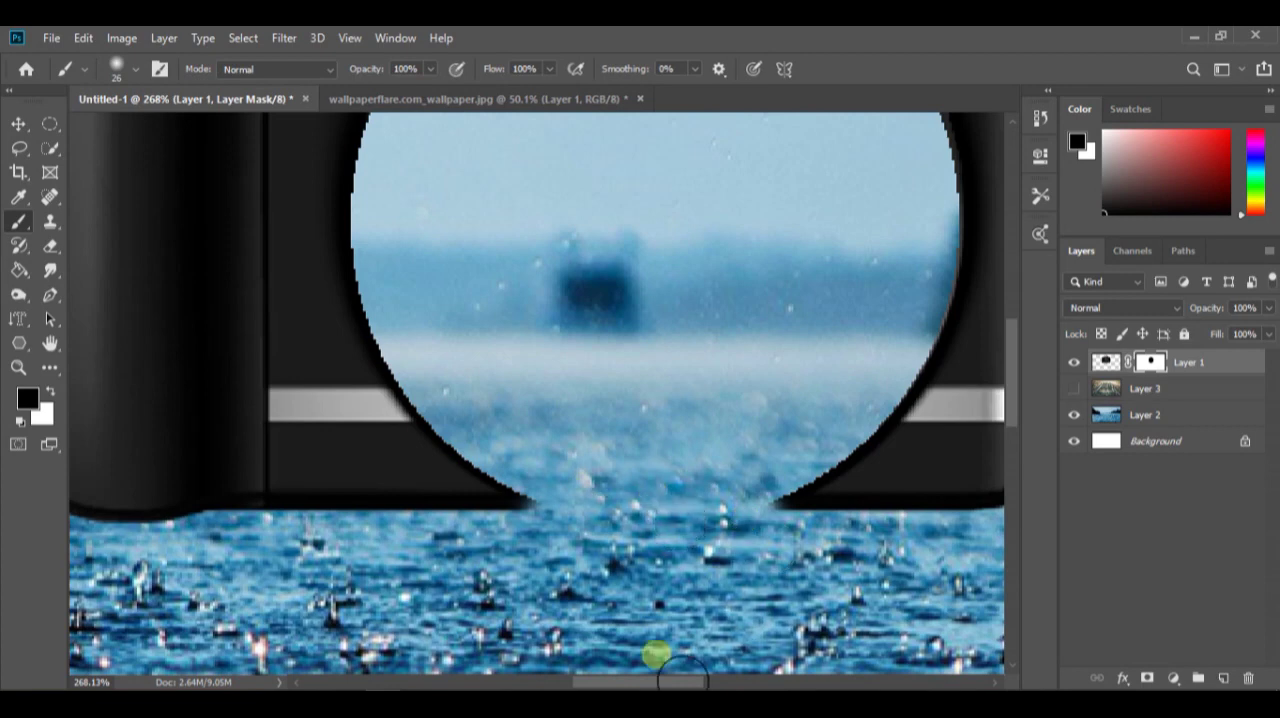
scroll(686, 520, "down", 15)
scroll(563, 454, "up", 4)
Show the railway track layer, Layer 3, scale it down and position it behind the camera
left_click(1075, 389)
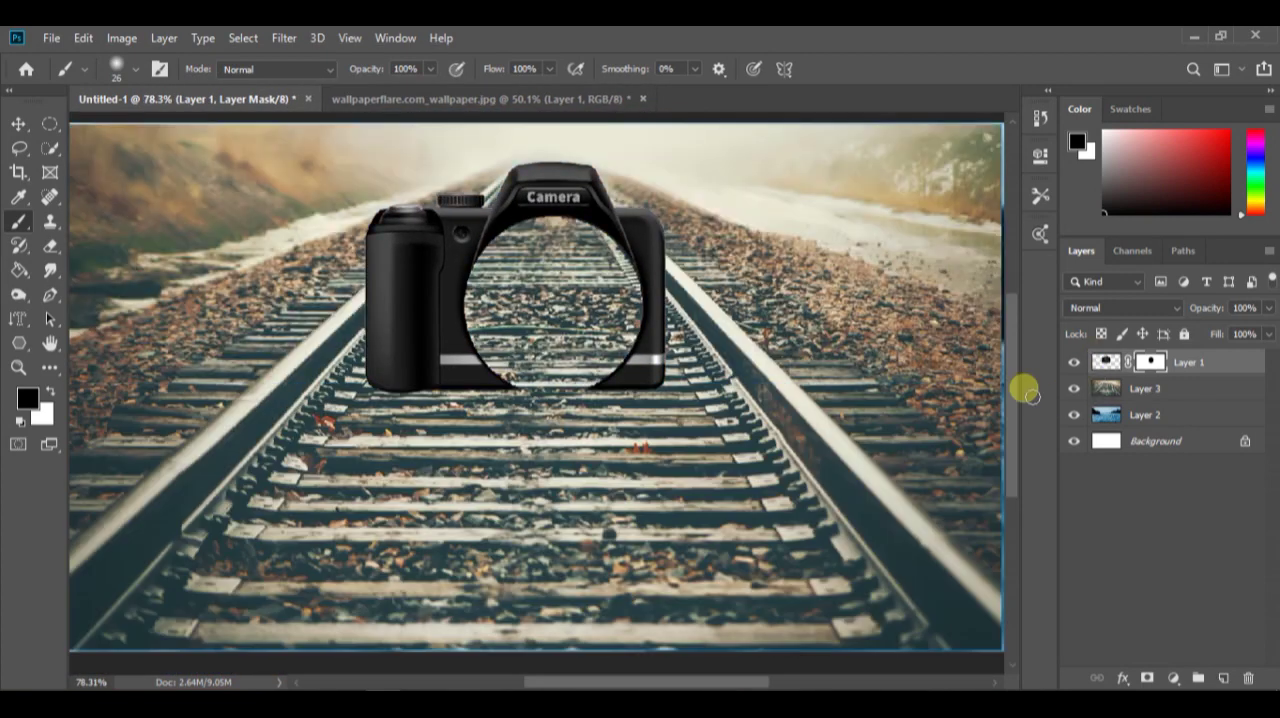
scroll(749, 455, "down", 4)
left_click(1160, 390)
key("v")
left_click_drag(858, 574, 670, 466)
left_click_drag(564, 453, 595, 480)
Distort the railway image in perspective by spreading its upper corners past the canvas edges and narrowing its lower corners around the track
left_click_drag(429, 400, 242, 252)
left_click_drag(697, 407, 887, 211)
left_click_drag(242, 249, 189, 199)
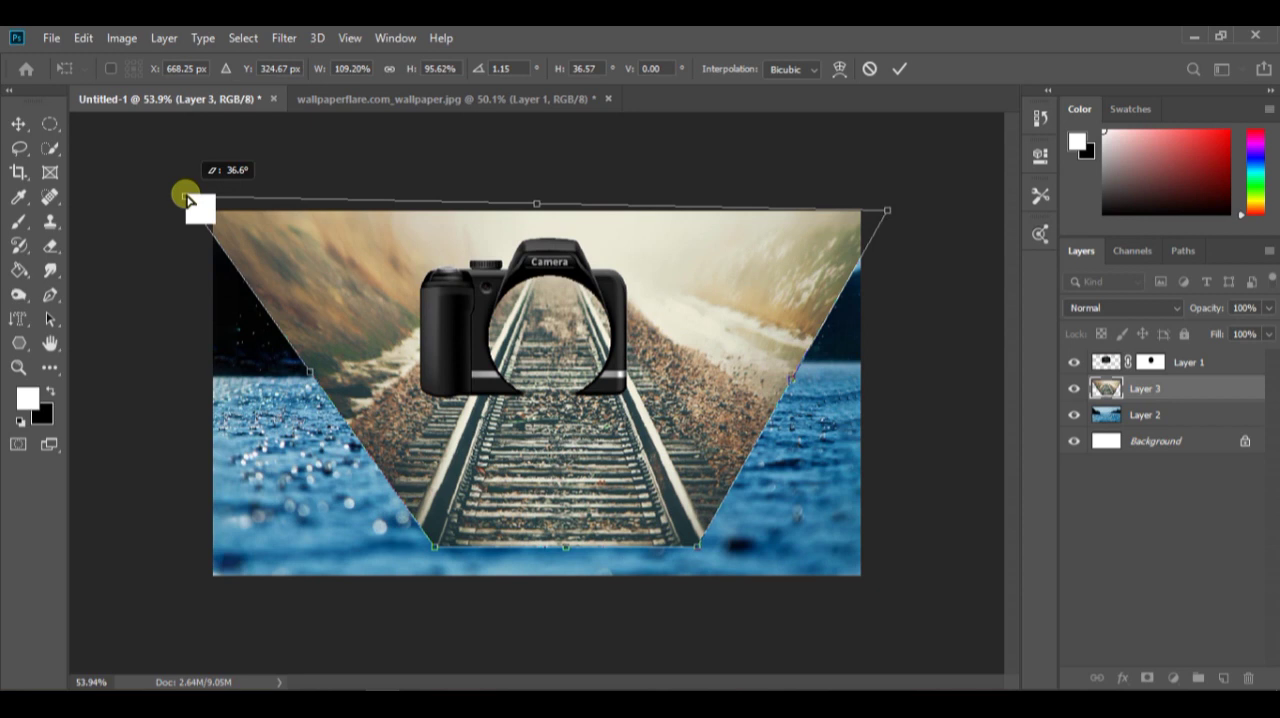
left_click_drag(435, 552, 488, 540)
left_click_drag(697, 546, 662, 555)
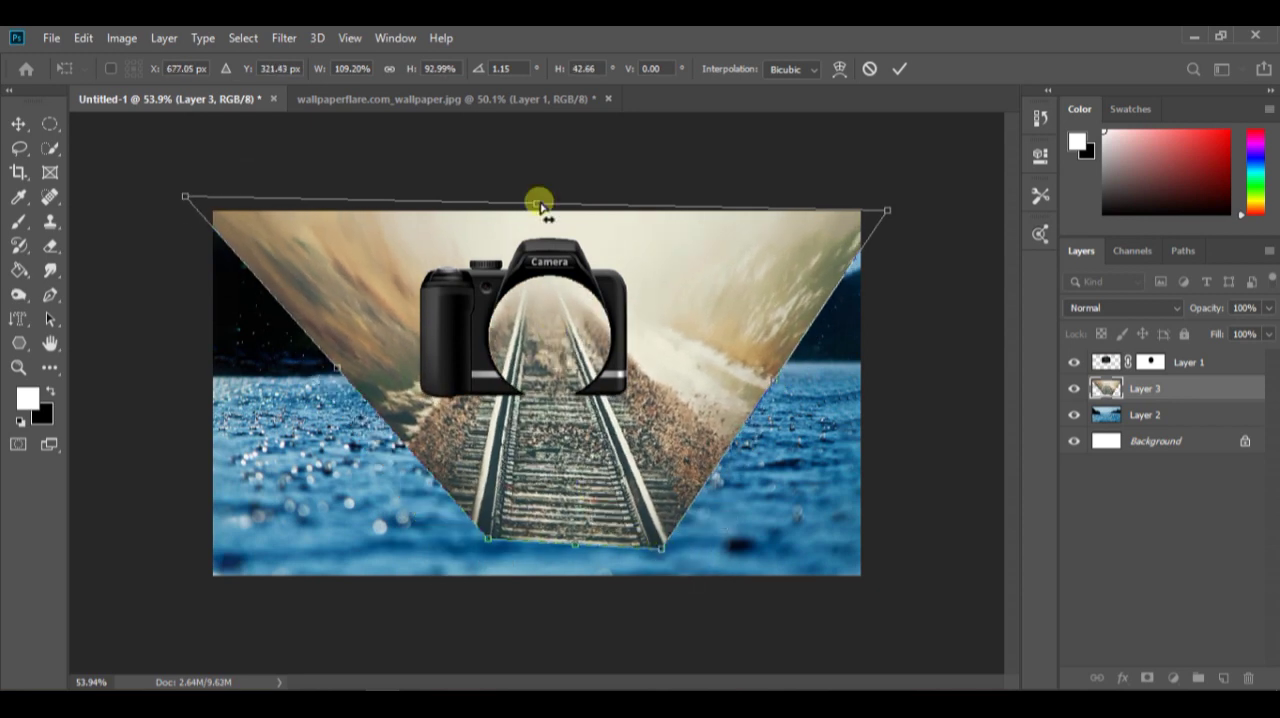
Lower the railway image's upper edge into the lens, extend its base to the canvas bottom and apply the transform
left_click_drag(540, 205, 540, 249)
left_click_drag(573, 475, 552, 503)
left_click_drag(468, 568, 539, 540)
left_click(895, 68)
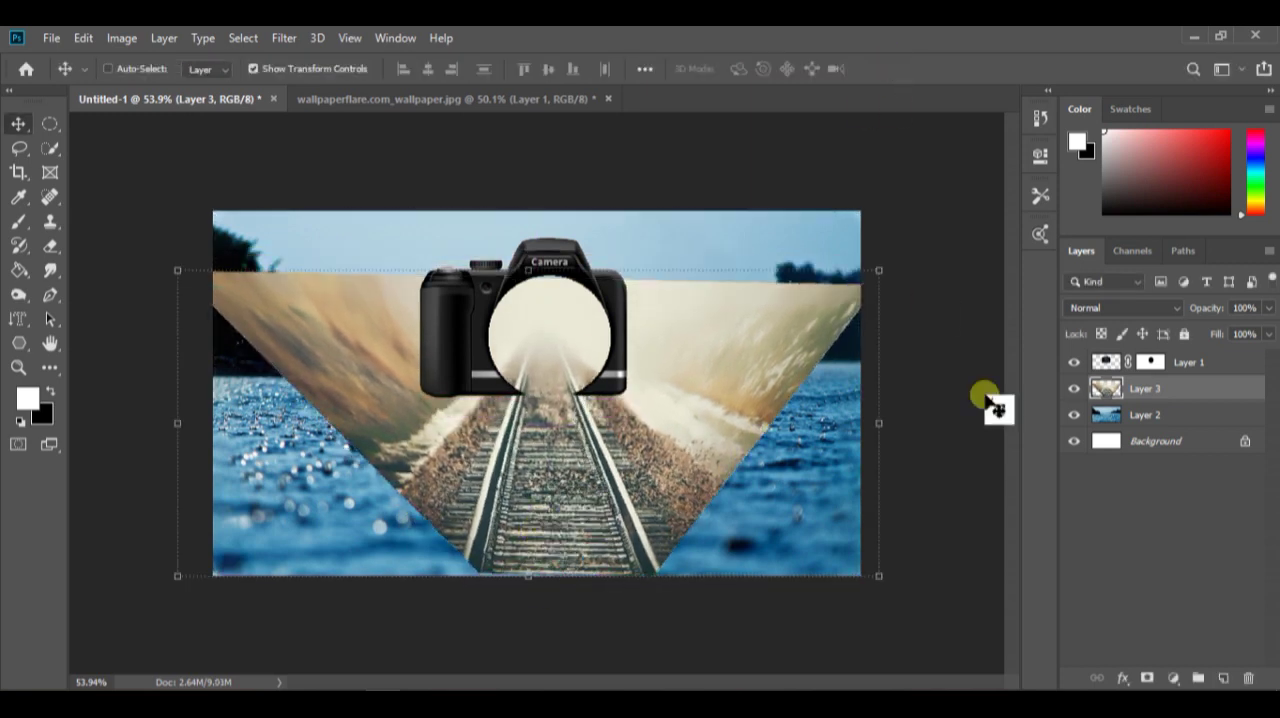
Add a layer mask to the railway layer and scale the layer up to 103.86%
left_click(1125, 679)
key("ctrl+t")
left_click_drag(878, 576, 891, 580)
left_click_drag(744, 550, 753, 548)
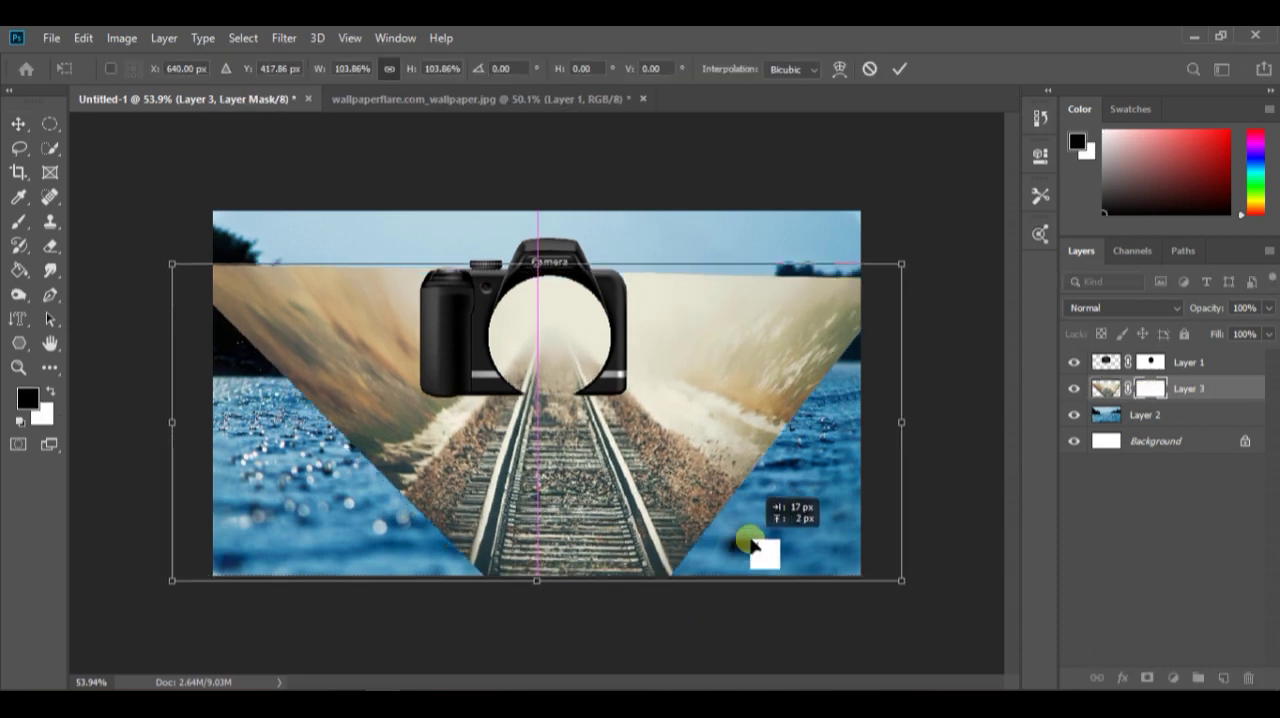
Paint black on the railway layer's mask to hide the landscape on both sides of the track
left_click(20, 226)
left_click_drag(307, 303, 340, 308)
mouse_move(265, 292)
left_mouse_down()
mouse_move(334, 334)
mouse_move(320, 338)
left_mouse_up()
left_click_drag(268, 354, 297, 670)
mouse_move(285, 290)
left_mouse_down()
mouse_move(451, 396)
mouse_move(450, 482)
left_mouse_up()
mouse_move(495, 445)
left_mouse_down()
mouse_move(760, 405)
mouse_move(851, 421)
mouse_move(832, 490)
left_mouse_up()
Paint white on the railway layer's mask to restore parts of the track and the gravel along its left edge
key("x")
mouse_move(562, 342)
left_mouse_down()
mouse_move(531, 338)
mouse_move(574, 374)
left_mouse_up()
scroll(570, 442, "down", 10)
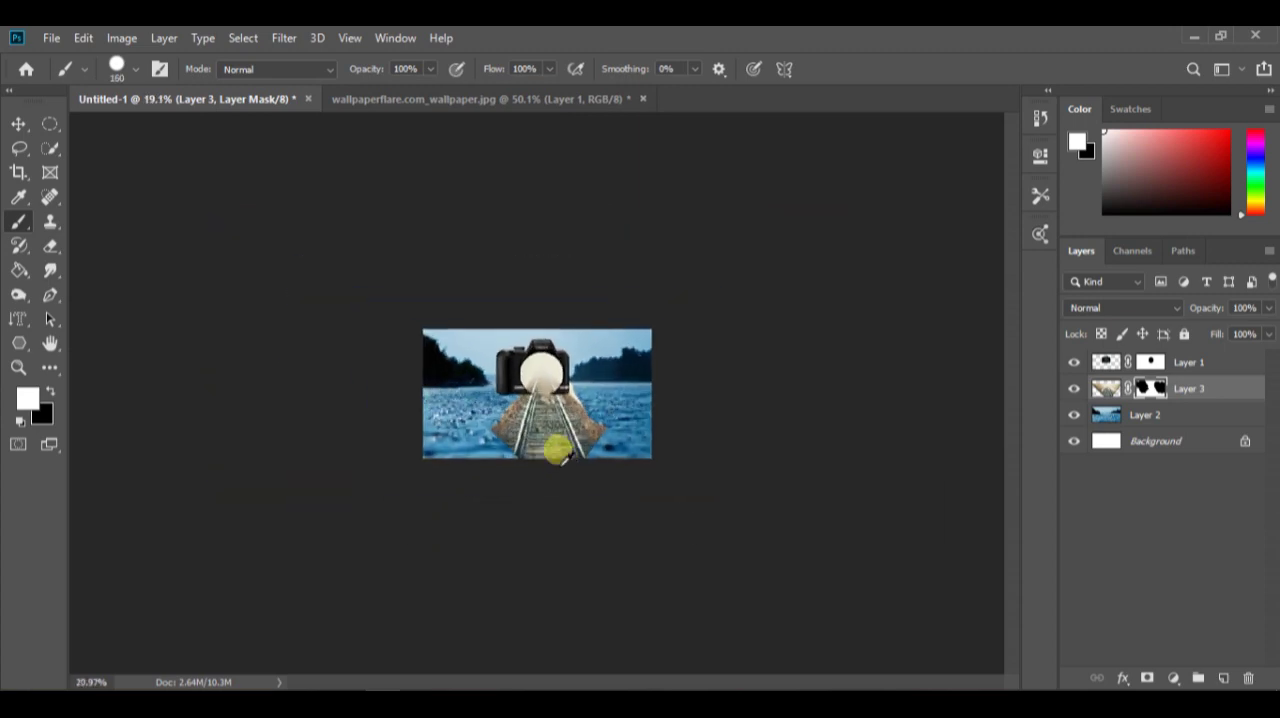
scroll(558, 452, "up", 9)
scroll(636, 559, "down", 3)
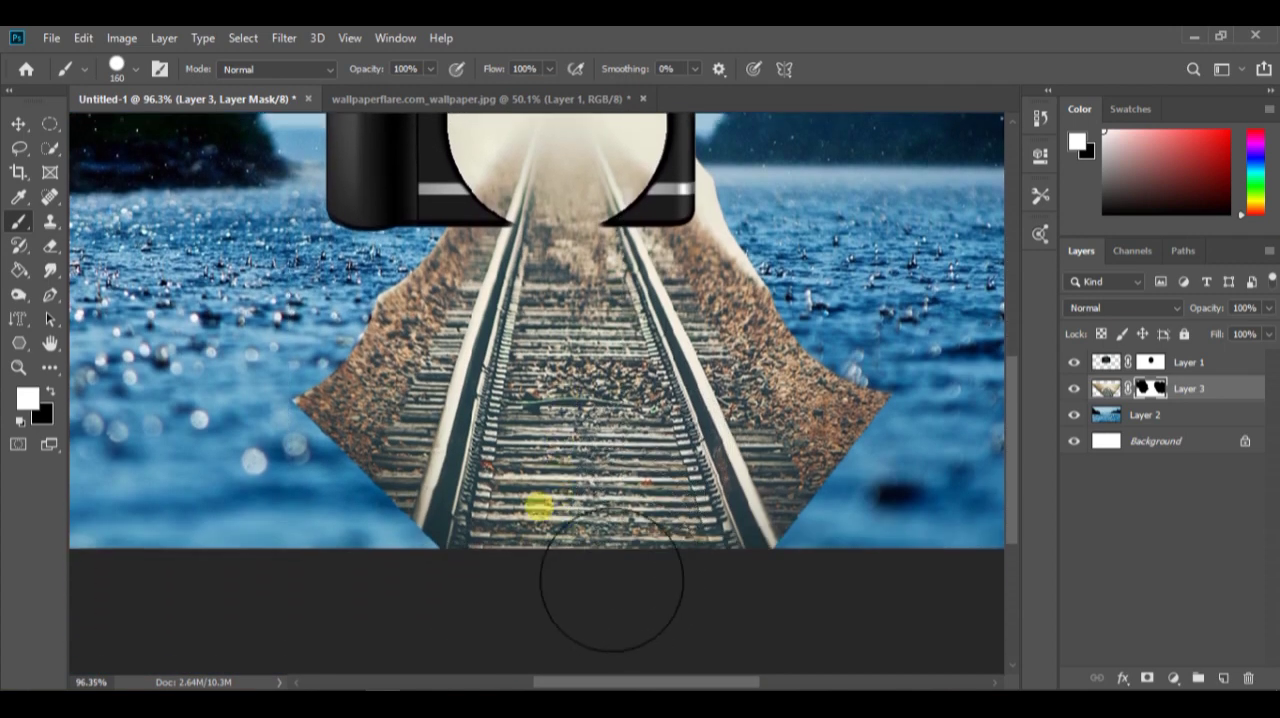
mouse_move(270, 390)
left_mouse_down()
mouse_move(322, 244)
mouse_move(305, 64)
left_mouse_up()
left_click_drag(274, 440, 174, 422)
left_click_drag(326, 362, 298, 438)
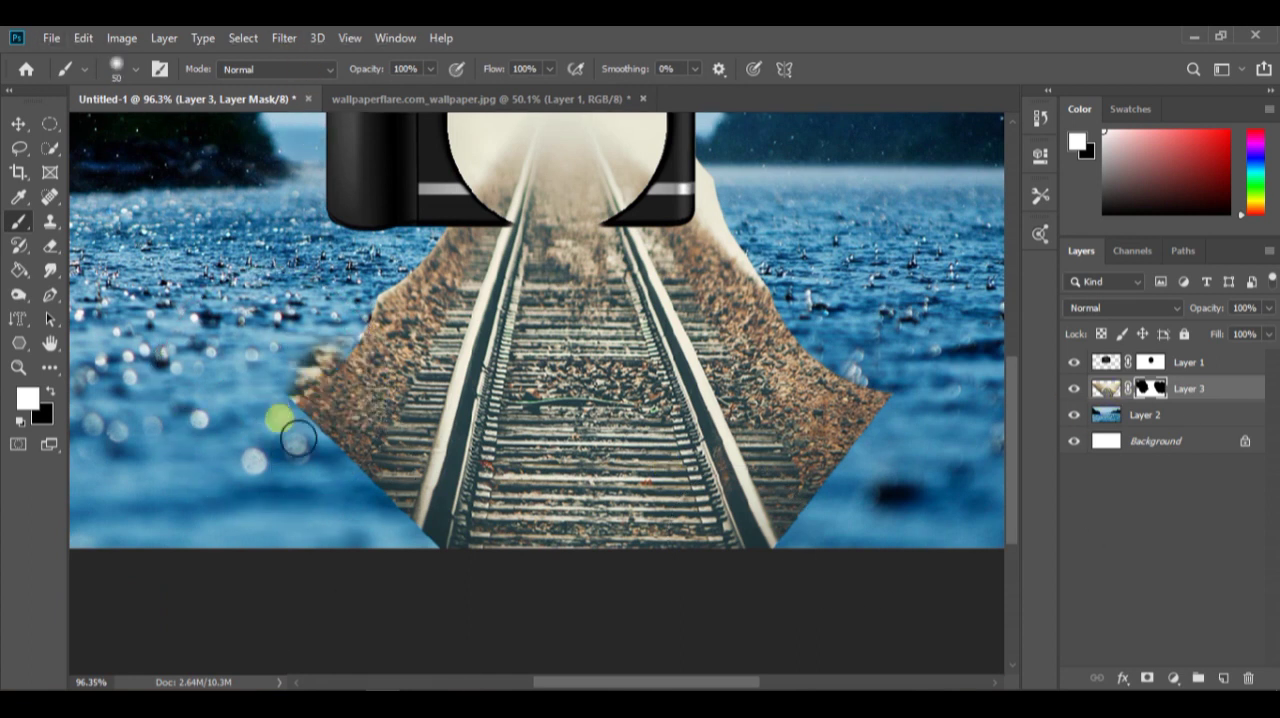
Paint black with a soft brush on the railway layer's mask to hide the gravel on both sides of the rails
key("z")
left_click(12, 230)
left_click(50, 391)
left_click_drag(211, 410, 280, 412)
mouse_move(366, 384)
left_mouse_down()
mouse_move(352, 467)
mouse_move(399, 423)
mouse_move(439, 347)
mouse_move(401, 463)
left_mouse_up()
left_click_drag(343, 405, 318, 512)
mouse_move(762, 216)
left_mouse_down()
mouse_move(746, 167)
mouse_move(725, 197)
mouse_move(794, 366)
mouse_move(866, 369)
mouse_move(837, 549)
mouse_move(834, 491)
left_mouse_up()
mouse_move(409, 238)
left_mouse_down()
mouse_move(417, 260)
mouse_move(371, 411)
mouse_move(414, 531)
mouse_move(382, 564)
left_mouse_up()
scroll(588, 582, "down", 10)
scroll(582, 582, "up", 5)
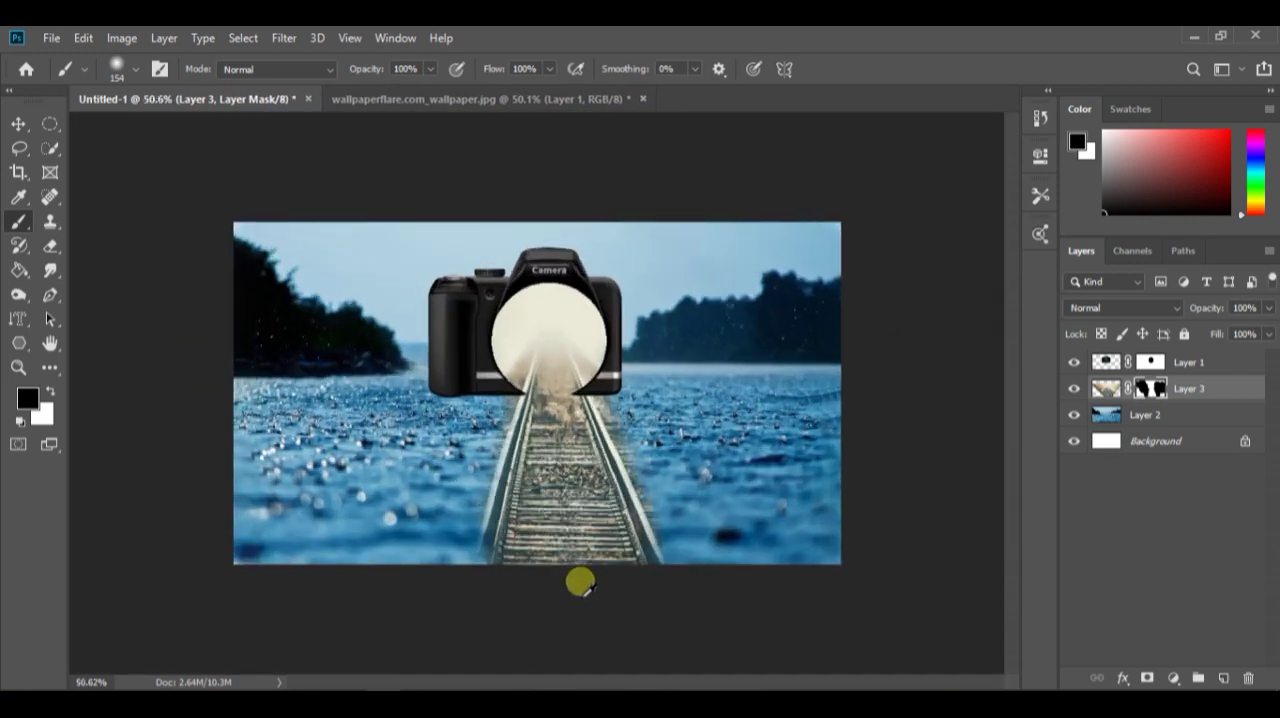
Move the camera and the railway track together to the left so the lens is centred horizontally on the canvas
left_click(1214, 362, "ctrl")
key("v")
left_click_drag(640, 428, 625, 420)
left_click(1089, 516)
scroll(523, 556, "down", 2)
scroll(512, 590, "up", 3)
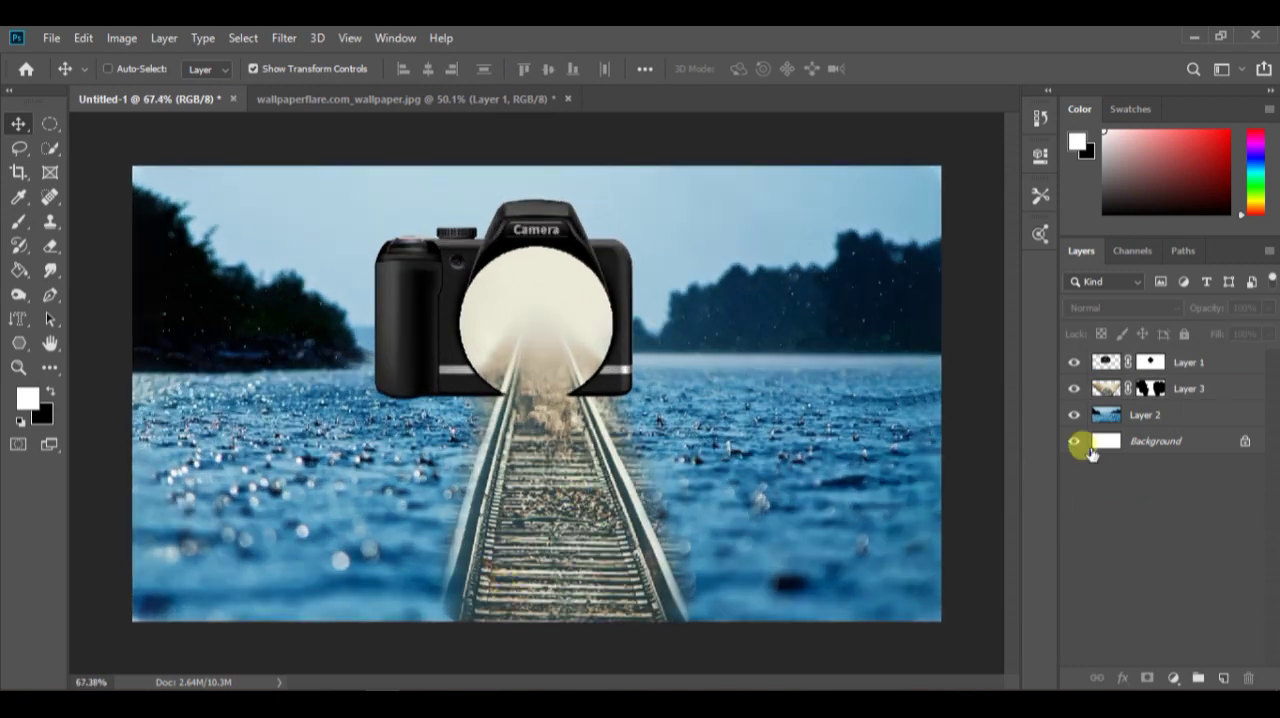
Paint white on the railway layer's mask to restore the track at the bottom edge of the canvas
left_click(1142, 391)
key("b")
mouse_move(580, 555)
left_mouse_down()
mouse_move(576, 383)
mouse_move(588, 672)
left_mouse_up()
left_click(493, 588)
key("ctrl+z")
left_click(1150, 389)
left_click_drag(494, 594, 495, 618)
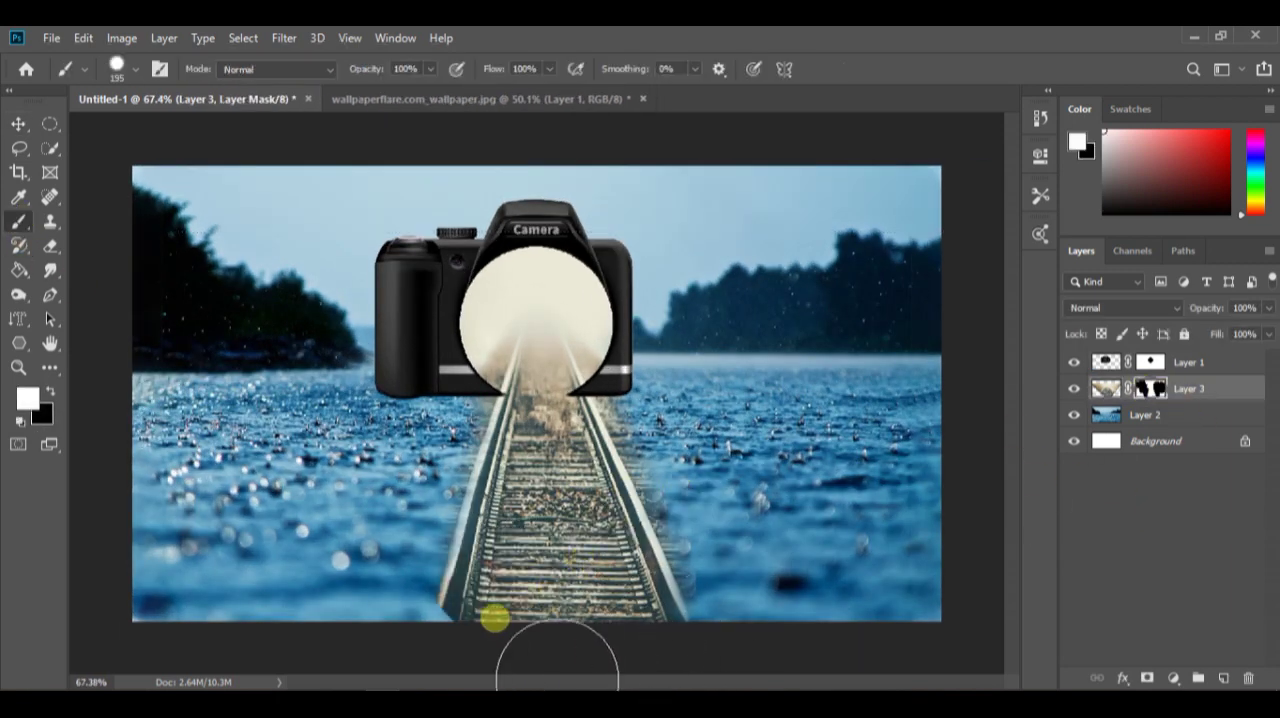
Shift the camera and the railway track together slightly further down over the water
left_click(1188, 363, "shift")
key("v")
left_click_drag(610, 468, 608, 483)
left_click(1142, 512)
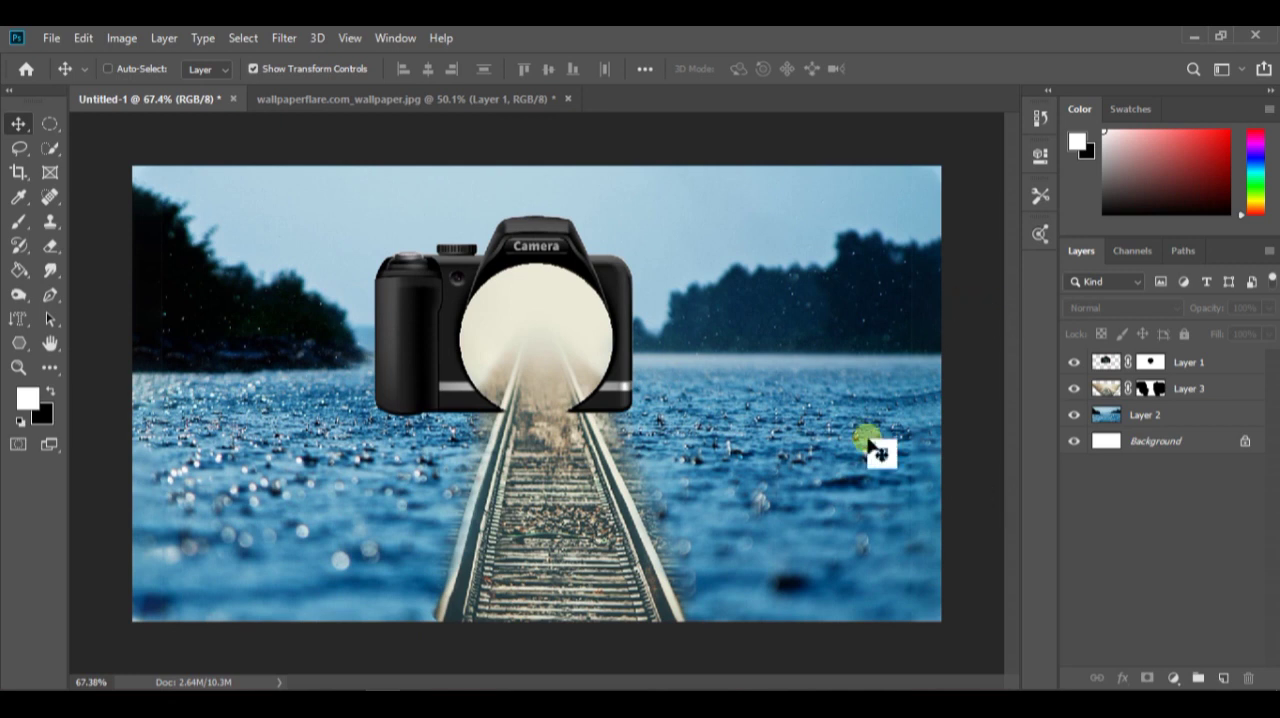
left_click(1151, 389)
left_click_drag(573, 587, 579, 587)
key("ctrl+z")
left_click(1188, 364, "shift")
left_click_drag(565, 487, 565, 503)
left_click(1190, 512)
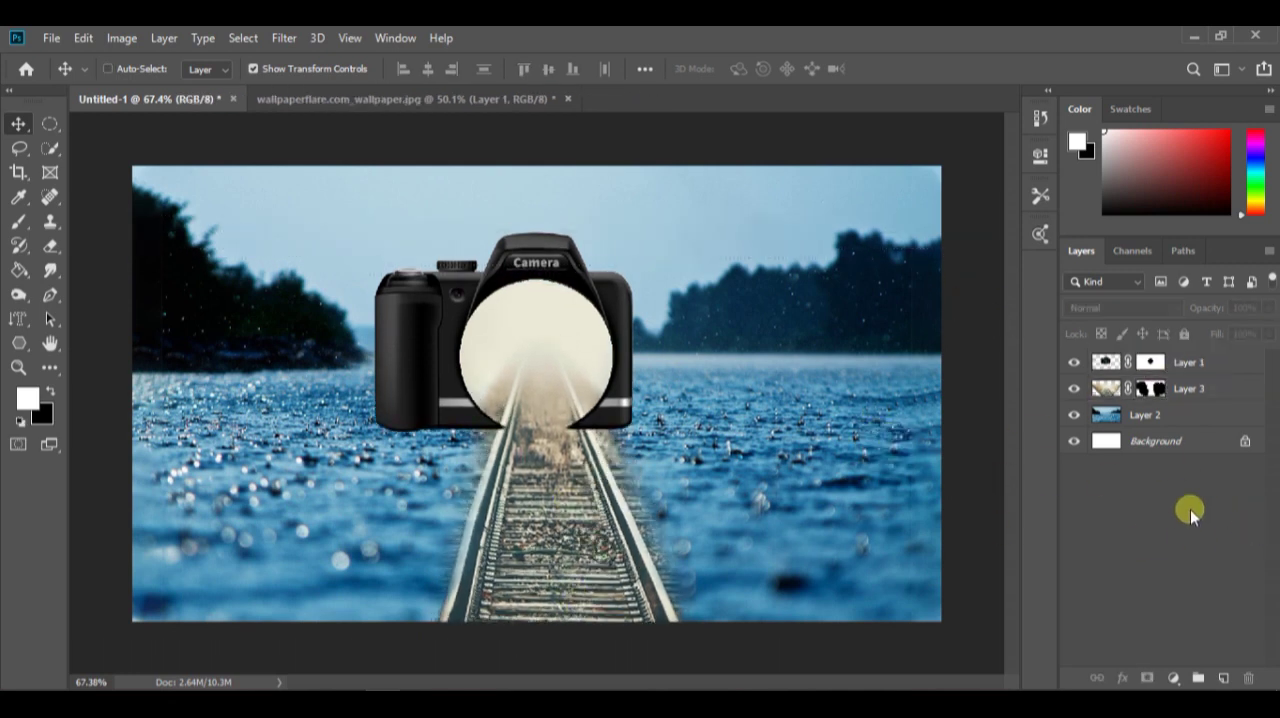
Refine the camera layer's mask around the lens's lower edge so both rails run uncovered out of the opening
left_click(1150, 362)
scroll(586, 434, "up", 8)
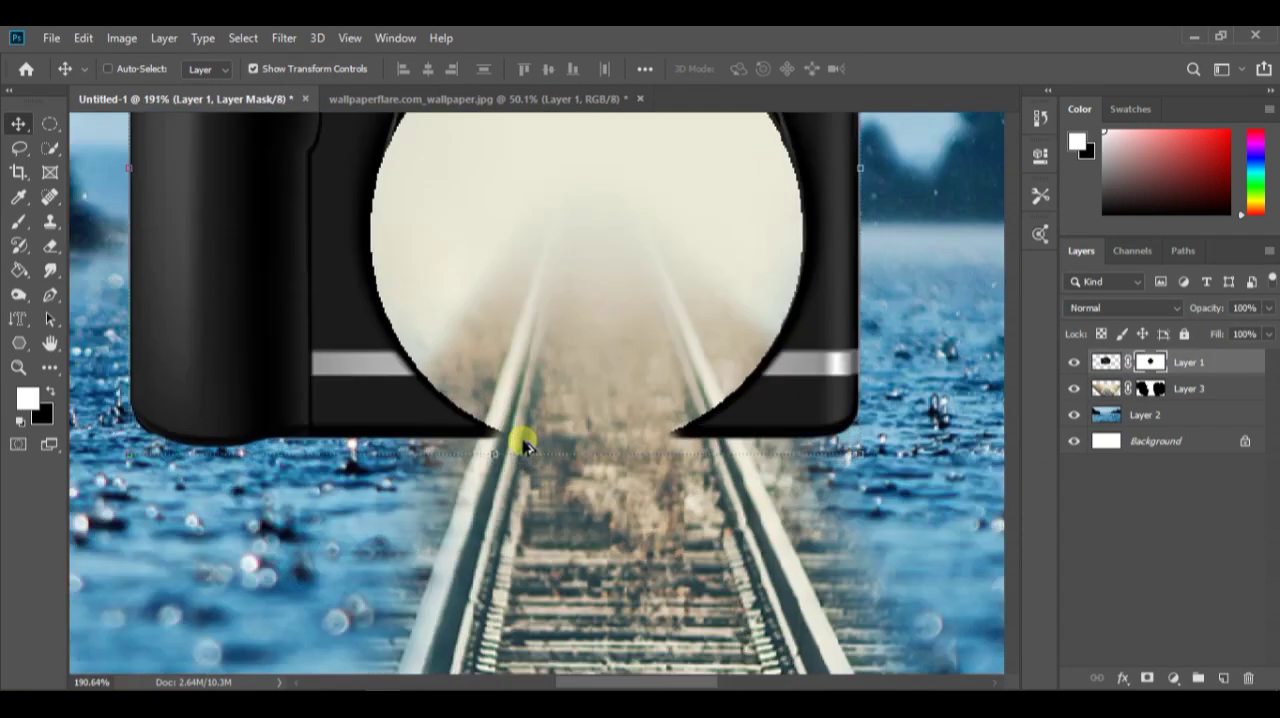
key("b")
left_click_drag(567, 383, 330, 406)
left_click_drag(609, 397, 662, 460)
left_click_drag(580, 420, 603, 340)
left_click(497, 414)
left_click(781, 397)
mouse_move(781, 397)
left_mouse_down()
mouse_move(780, 347)
mouse_move(800, 428)
mouse_move(802, 385)
mouse_move(820, 491)
left_mouse_up()
scroll(690, 450, "down", 7)
scroll(686, 480, "down", 2)
scroll(592, 434, "up", 10)
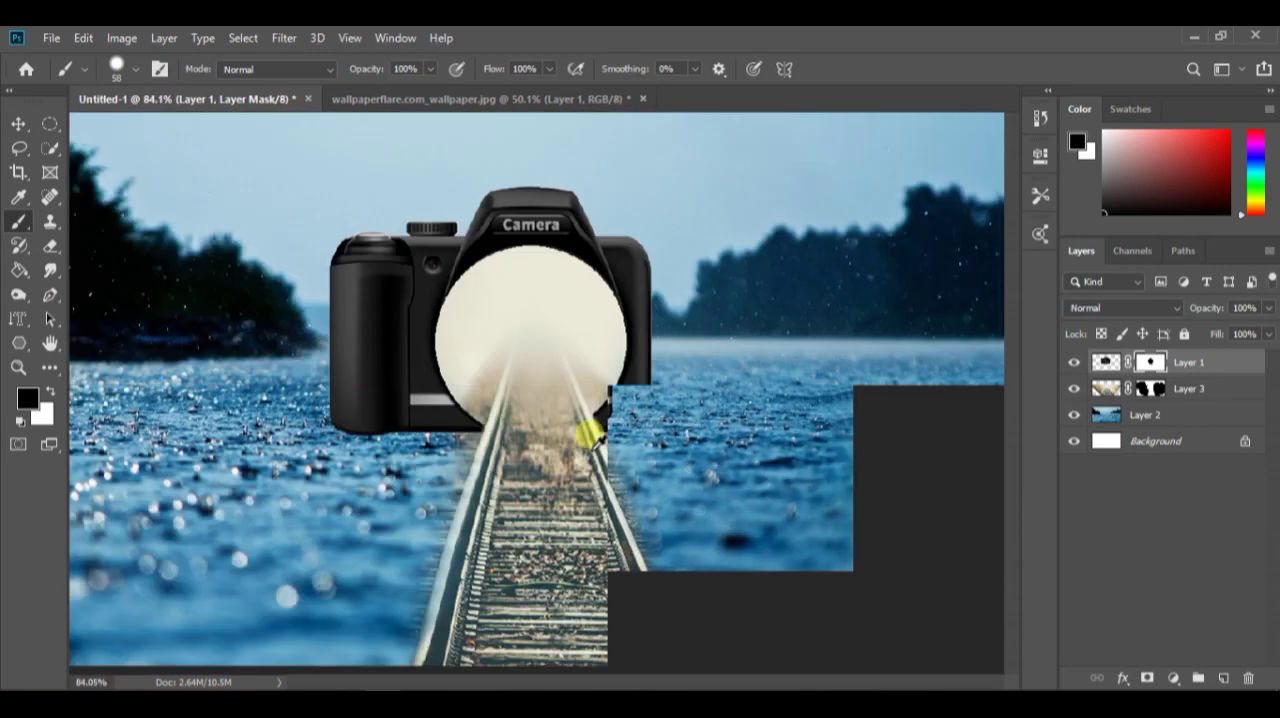
mouse_move(694, 491)
left_mouse_down()
mouse_move(600, 477)
mouse_move(664, 455)
left_mouse_up()
Hide the gravel outside the right rail near the camera on the railway layer's mask with a 24 px black brush
left_click(1115, 395)
mouse_move(606, 420)
left_mouse_down()
mouse_move(651, 486)
mouse_move(743, 470)
mouse_move(791, 580)
left_mouse_up()
scroll(561, 422, "down", 3)
left_click_drag(561, 422, 547, 368)
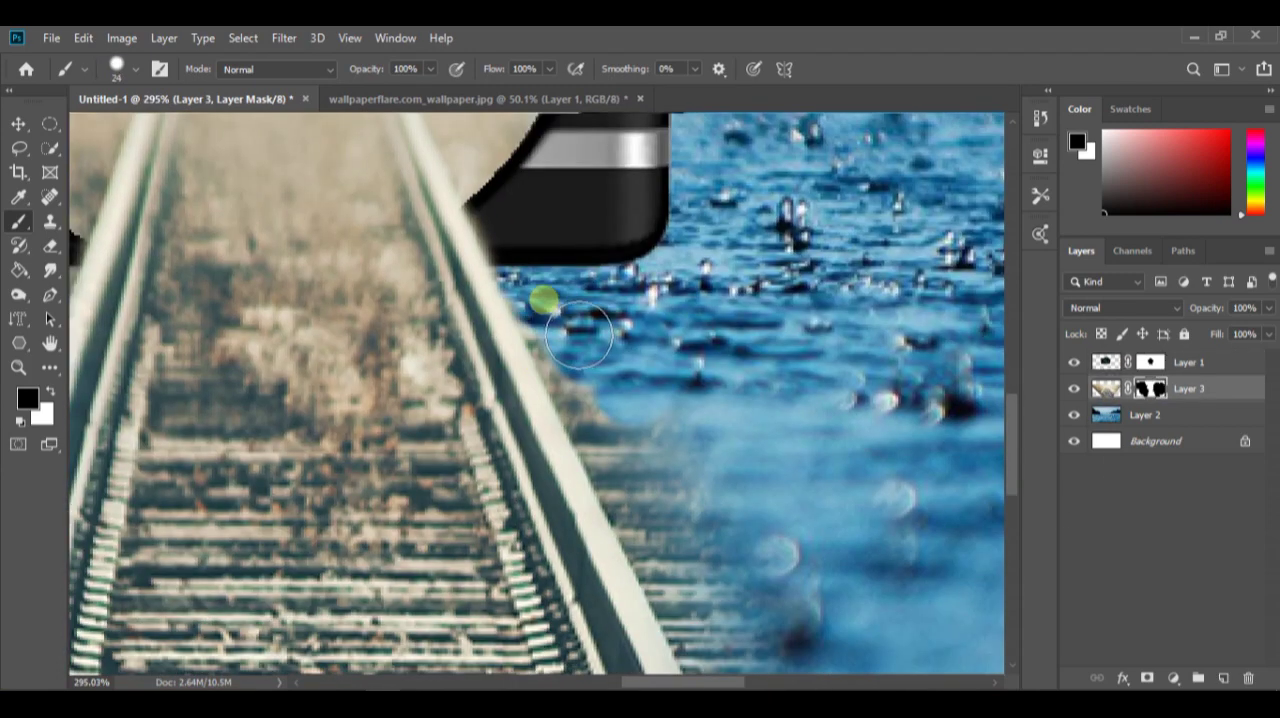
mouse_move(712, 612)
left_mouse_down()
mouse_move(701, 454)
mouse_move(768, 661)
mouse_move(670, 515)
mouse_move(707, 637)
mouse_move(651, 491)
left_mouse_up()
Mask out the remaining ties and gravel outside the right rail down to the canvas bottom, enlarging the brush to 73 px
scroll(660, 515, "down", 5)
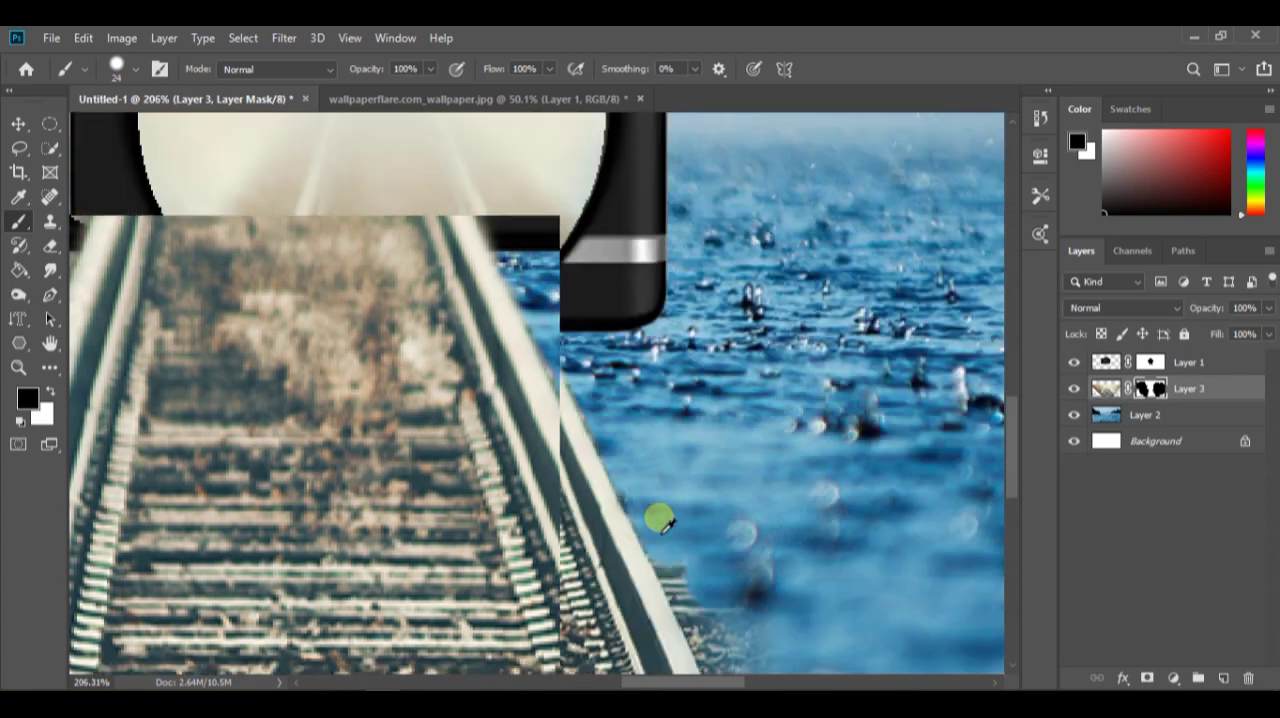
scroll(644, 477, "down", 4)
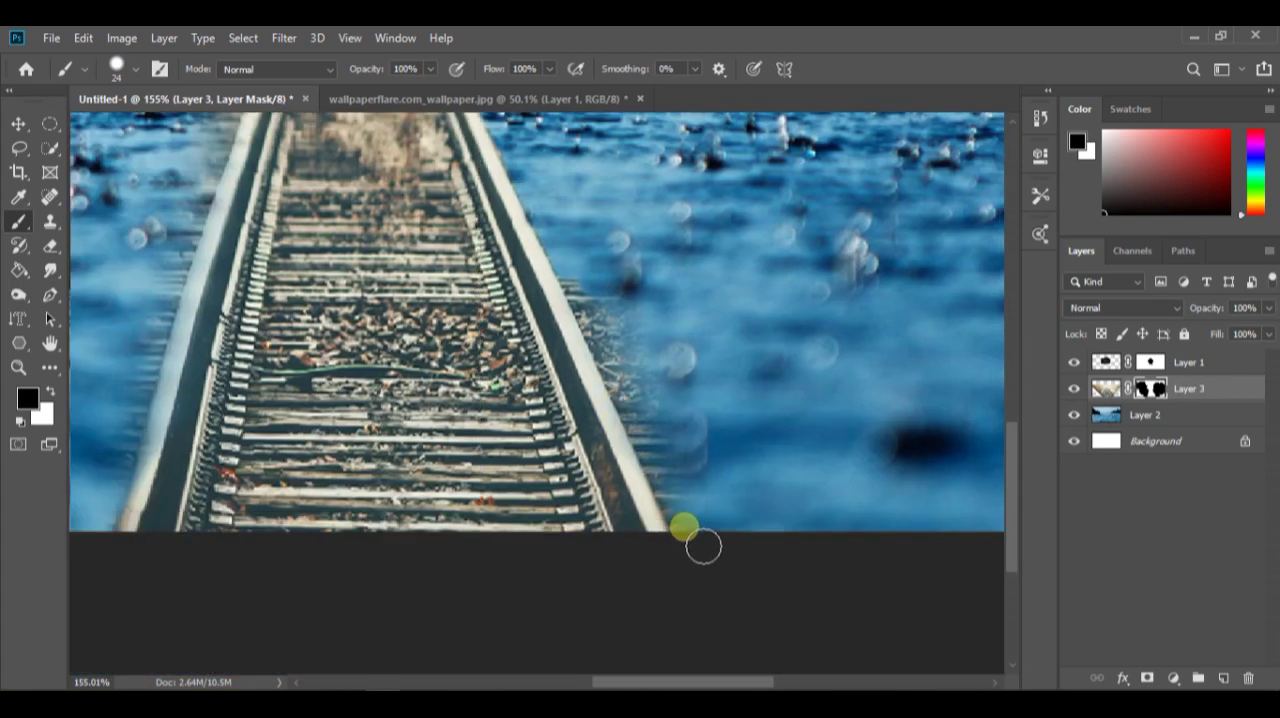
key("]")
key("]")
key("]")
key("]")
key("]")
scroll(696, 340, "up", 5)
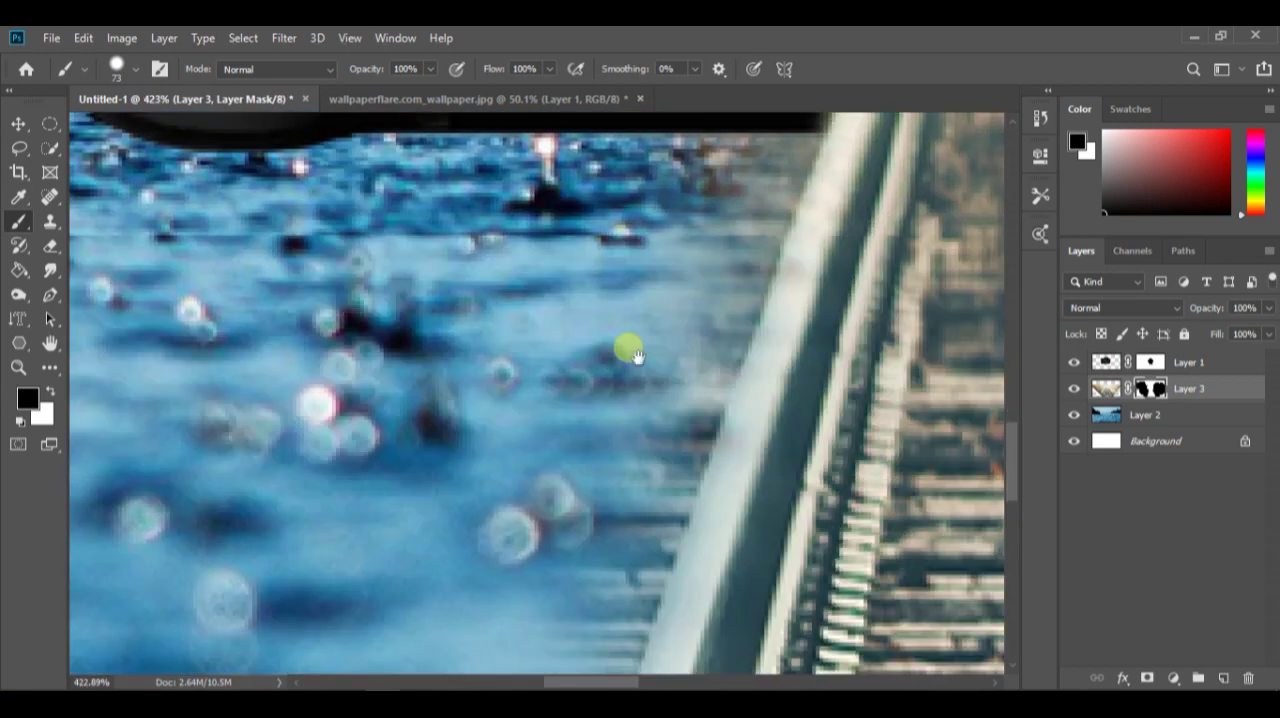
Mask out the gravel and tie ends outside the left rail from the camera to the canvas bottom with a 27 px brush
right_click(637, 432, "alt")
left_click_drag(653, 428, 707, 422)
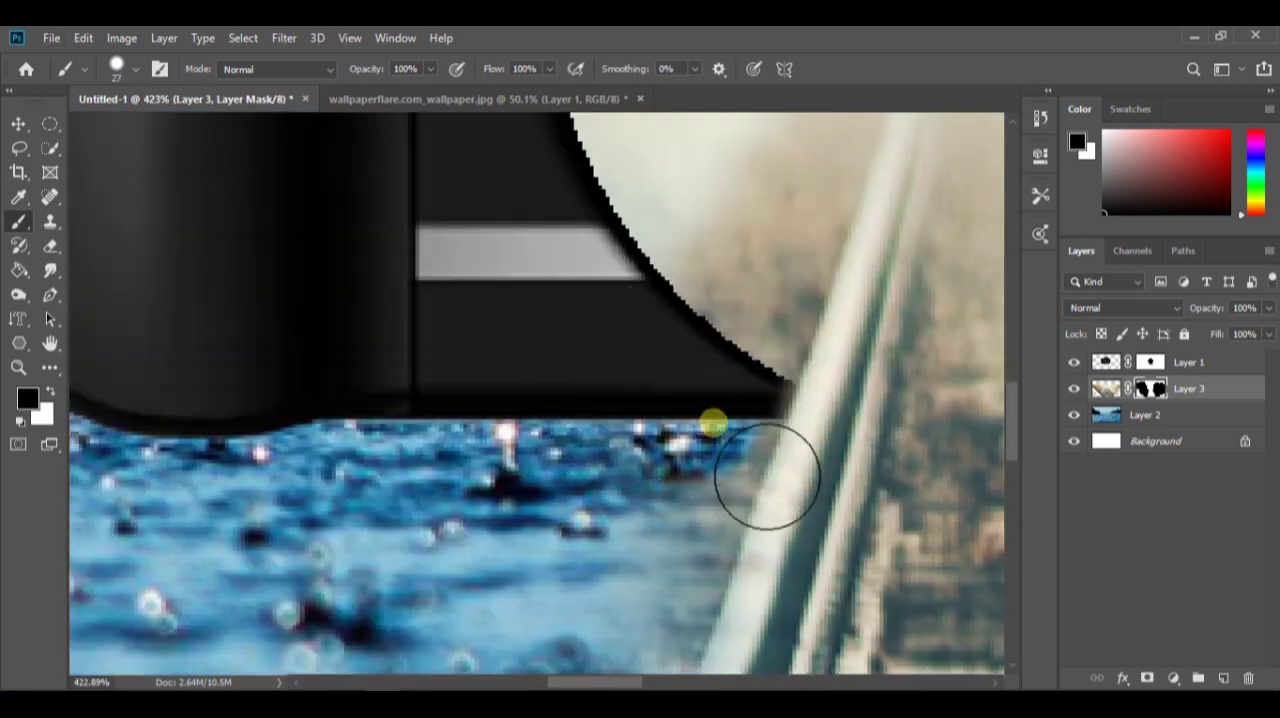
scroll(732, 413, "down", 10)
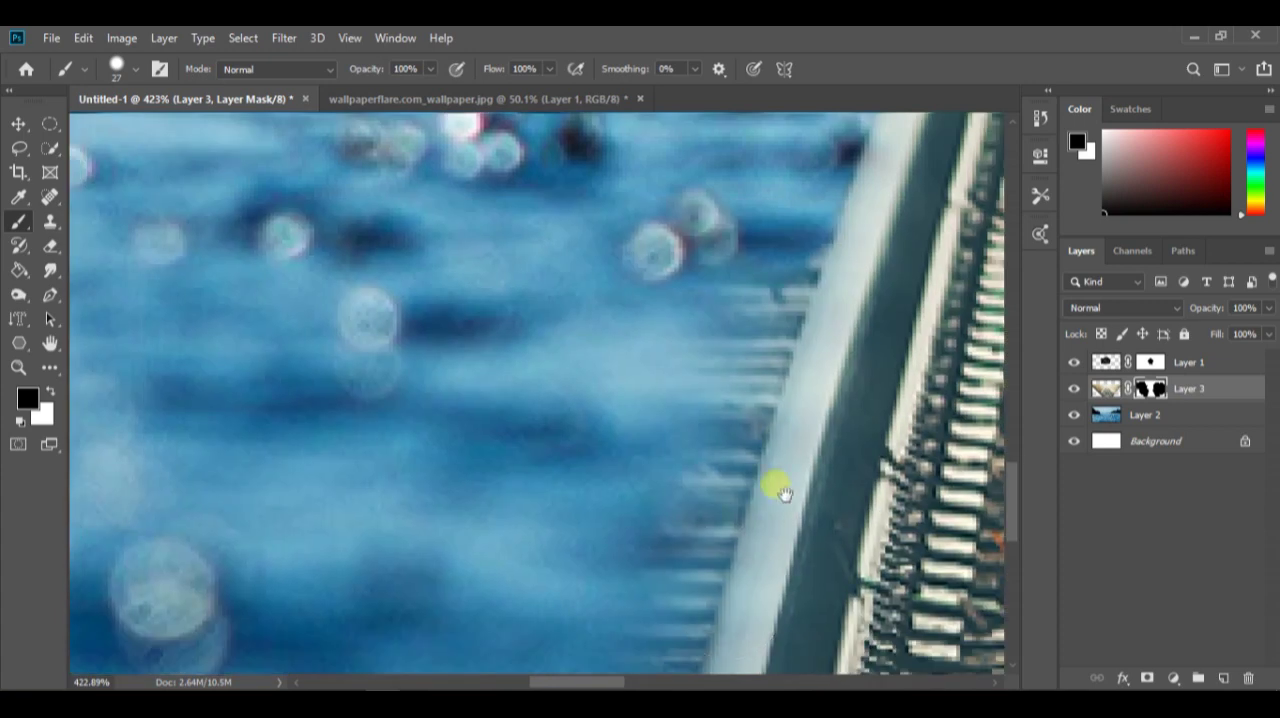
scroll(672, 575, "down", 8)
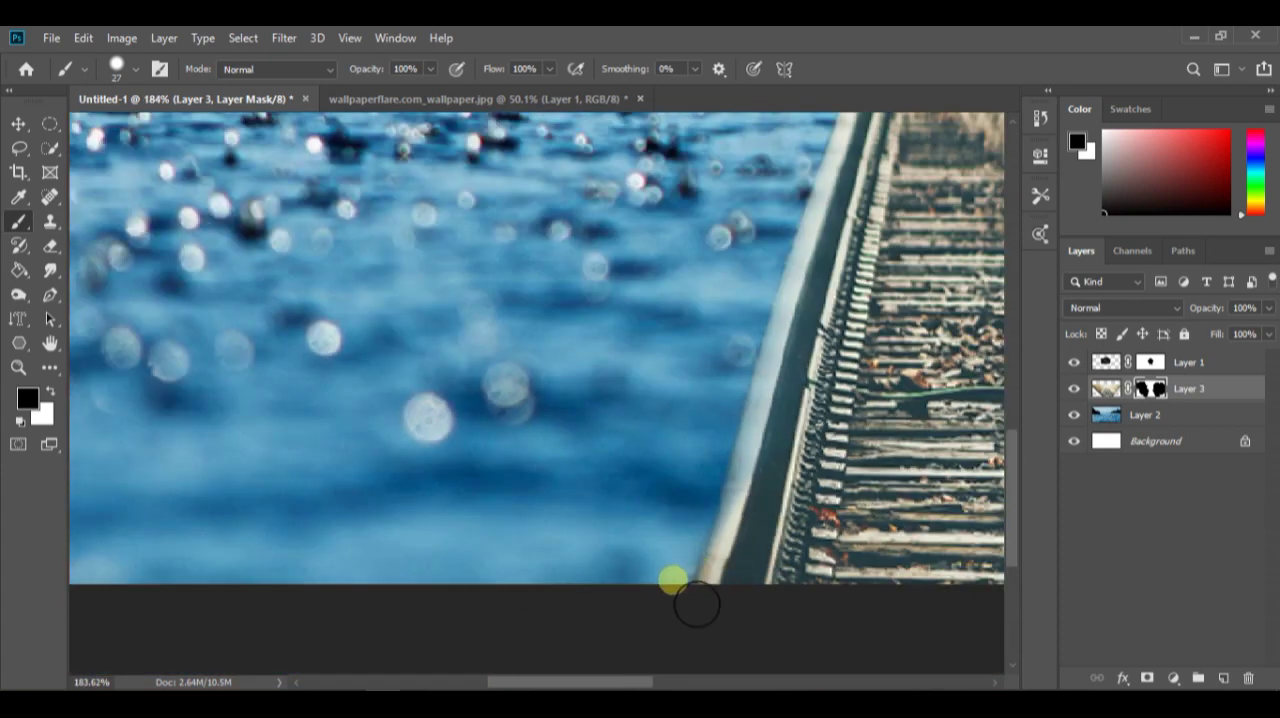
scroll(531, 500, "up", 2)
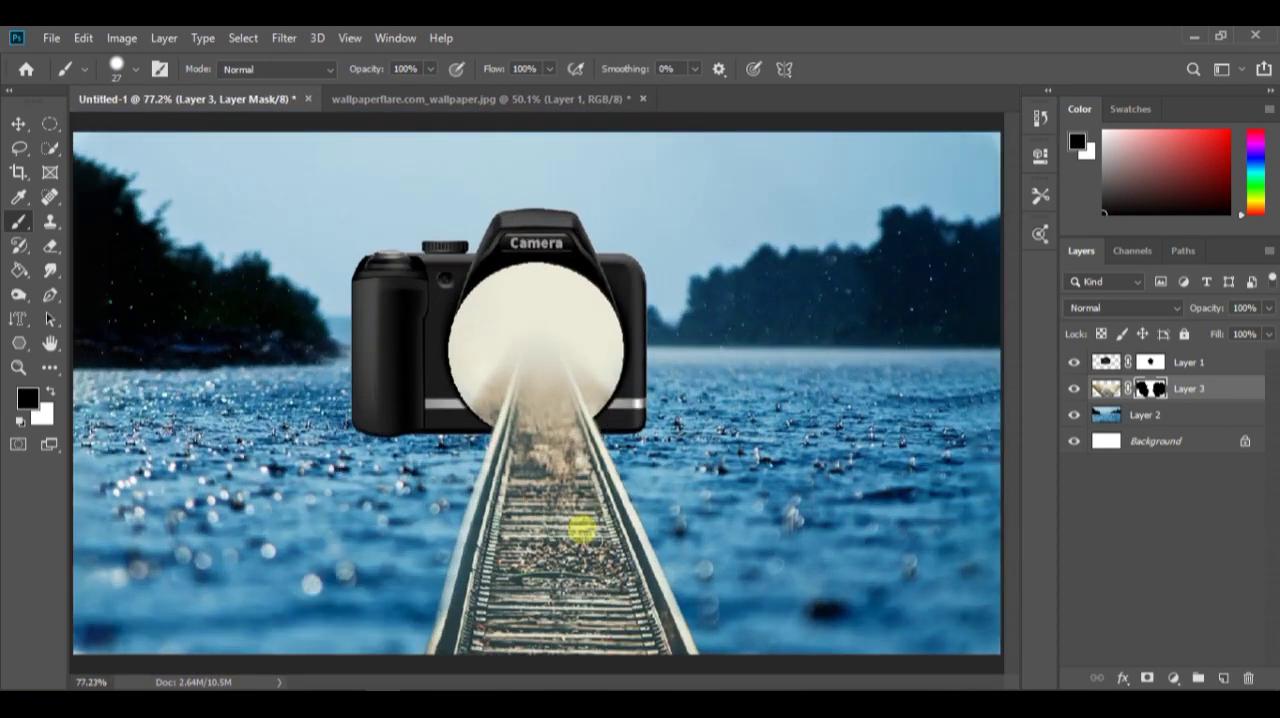
Put the camera layer, Layer 1, into its own group with the default name
left_click(1085, 372)
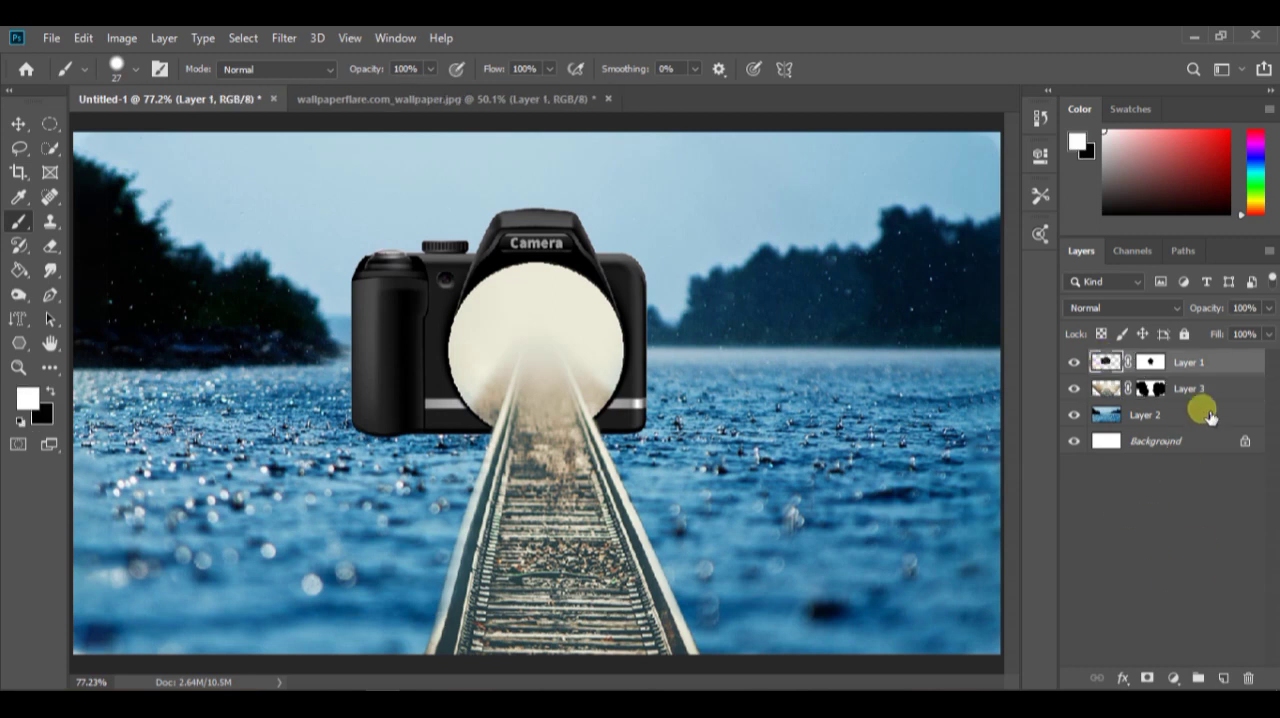
right_click(1188, 366)
left_click(1045, 160)
key("Return")
left_click(1108, 362)
Put the railway layer, Layer 3, into its own group and collapse the group
left_click(1235, 387)
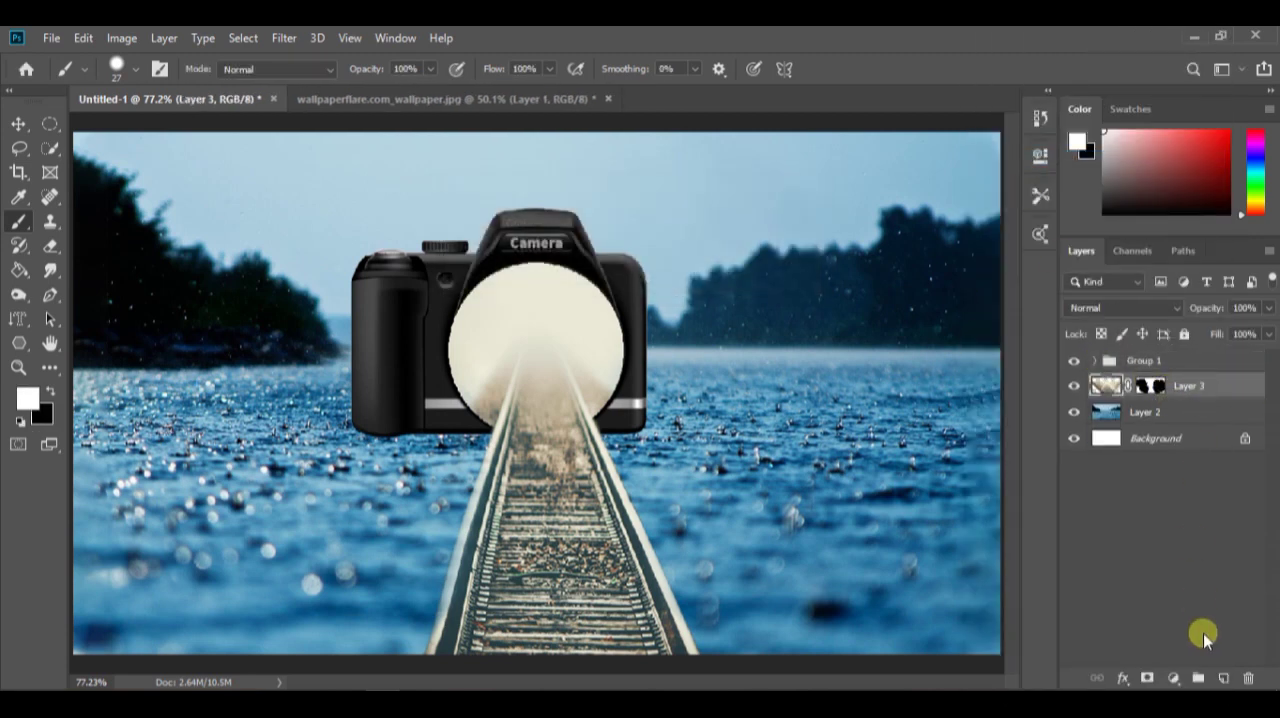
right_click(1209, 390)
left_click(995, 157)
left_click(805, 228)
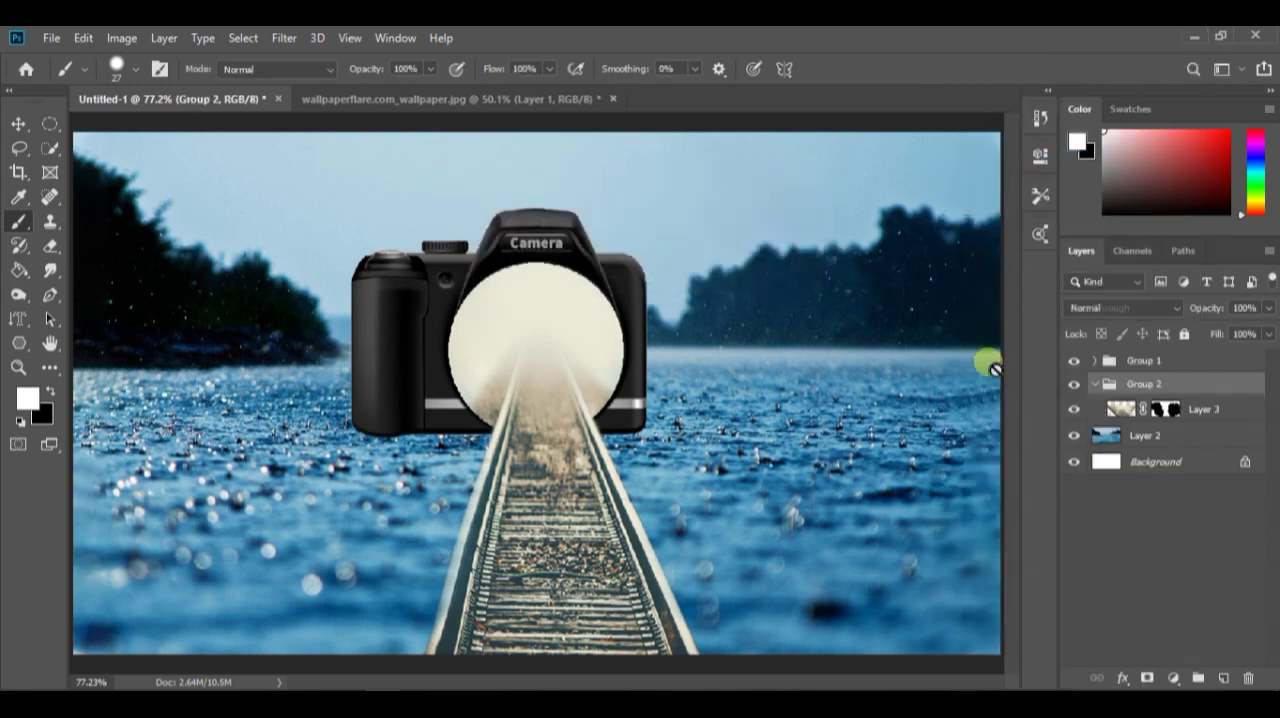
left_click(1097, 384)
Put the lake layer, Layer 2, into its own group
left_click(1212, 416)
right_click(1188, 404)
left_click(995, 157)
left_click(783, 220)
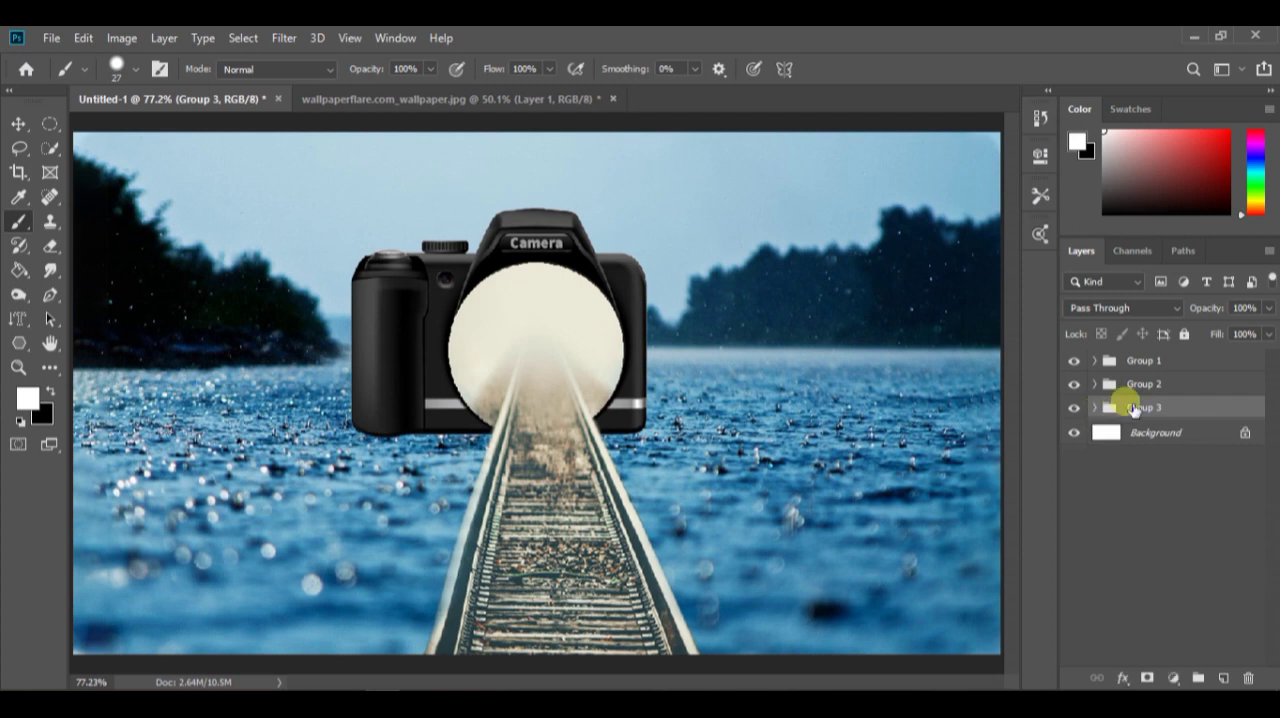
Rename the lake group as background, the railway group as rale and the camera group as camera
type("background")
key("Return")
double_click(1145, 384)
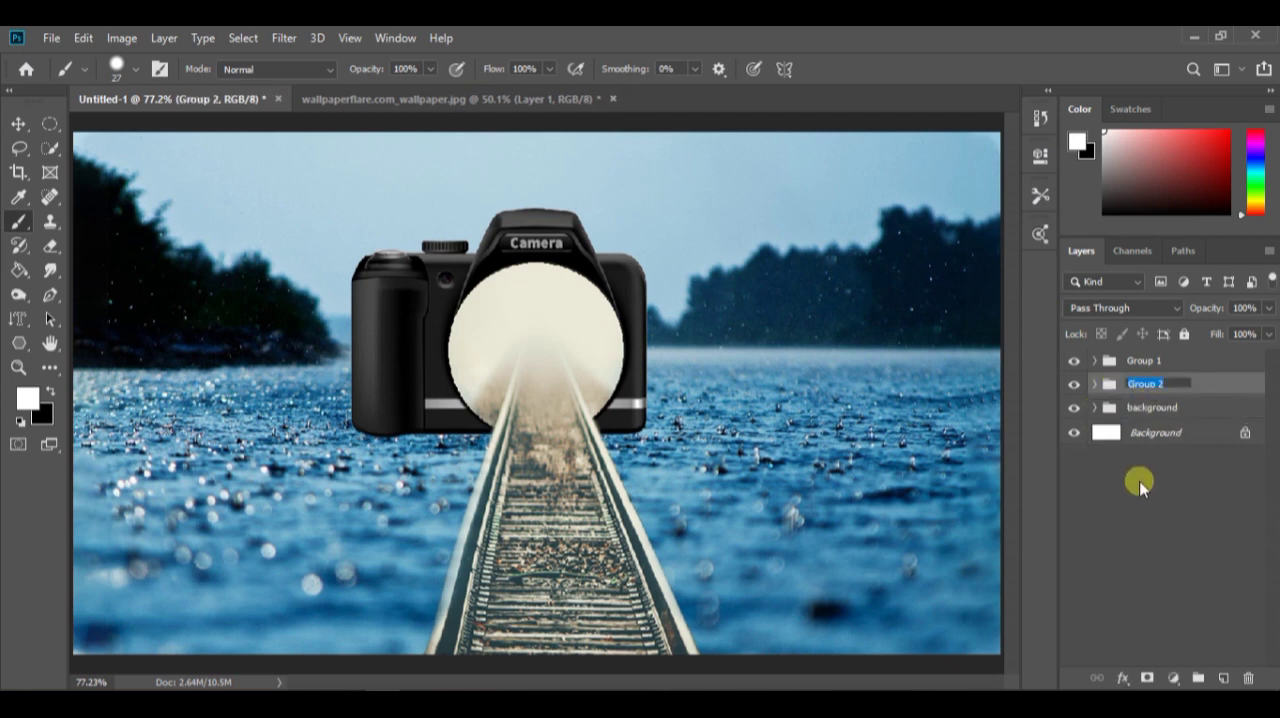
double_click(1160, 362)
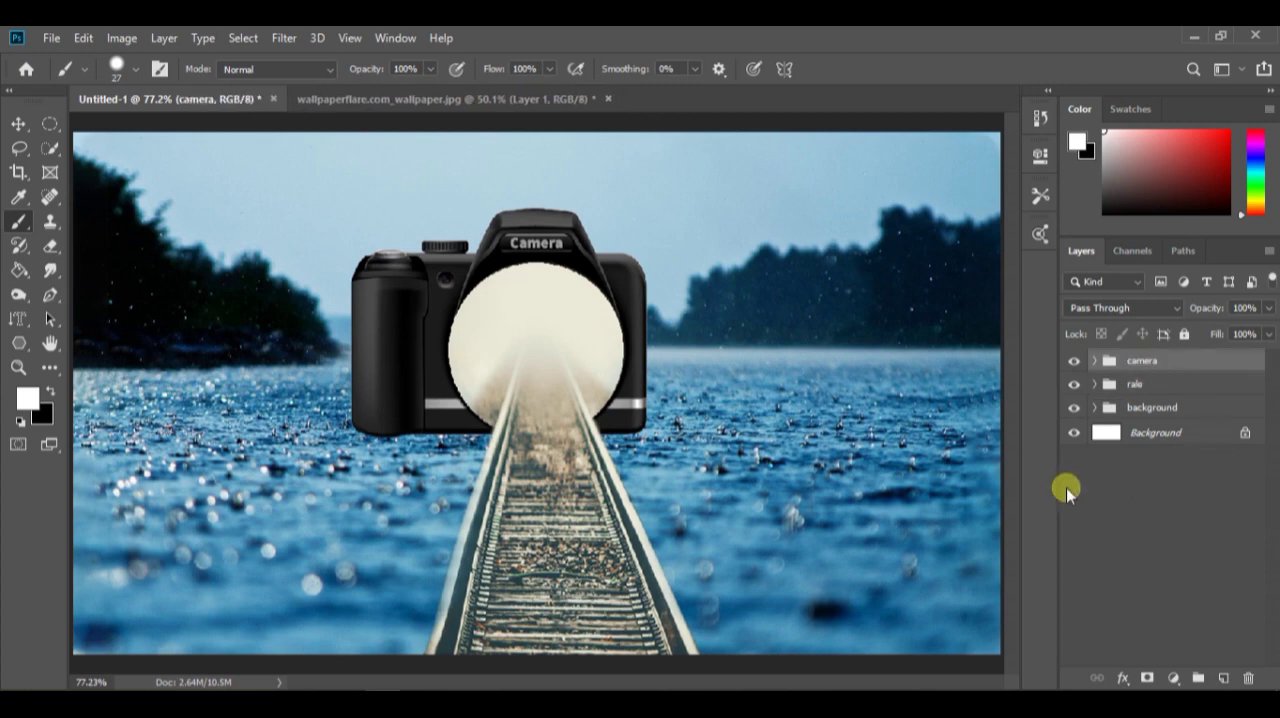
scroll(572, 594, "down", 3)
left_click(1130, 478)
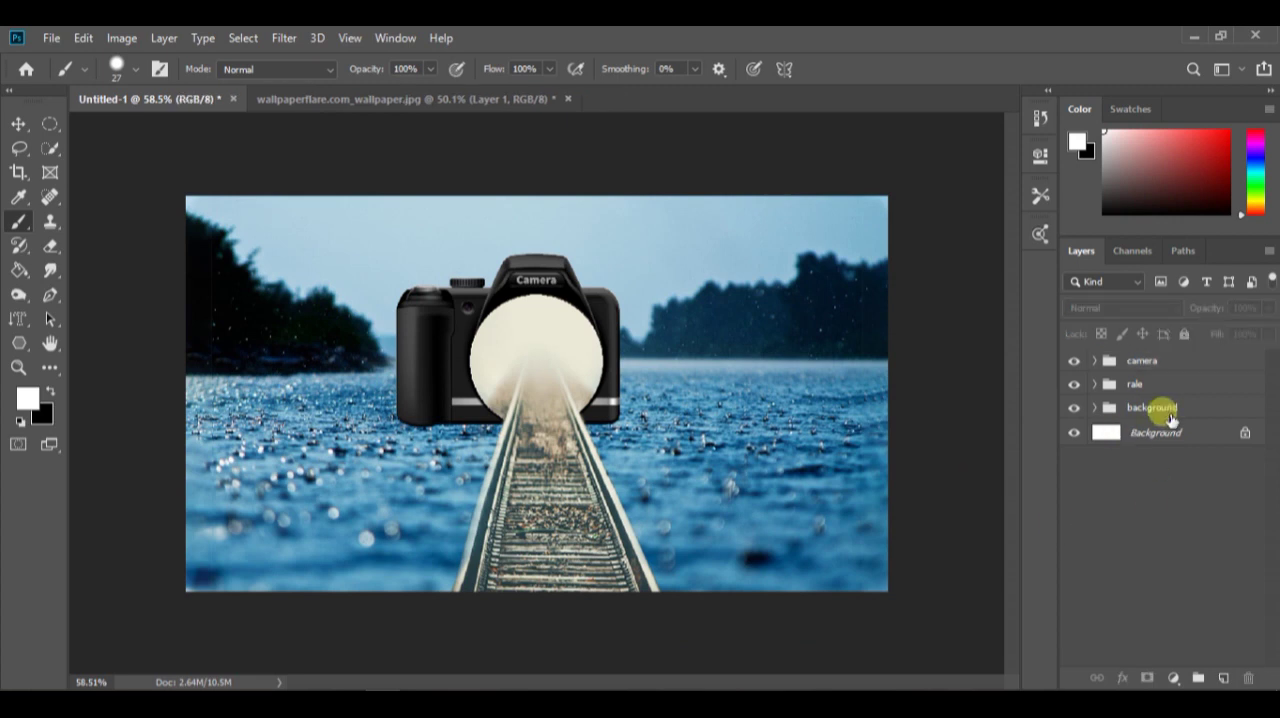
Select the camera group and hide the rale group, leaving the camera and background groups shown
left_click(1172, 411)
left_click(1135, 386)
left_click(1075, 385)
left_click(1075, 385)
left_click(1075, 362)
left_click(1075, 362)
left_click(1145, 362)
left_click_drag(1075, 385, 1075, 408)
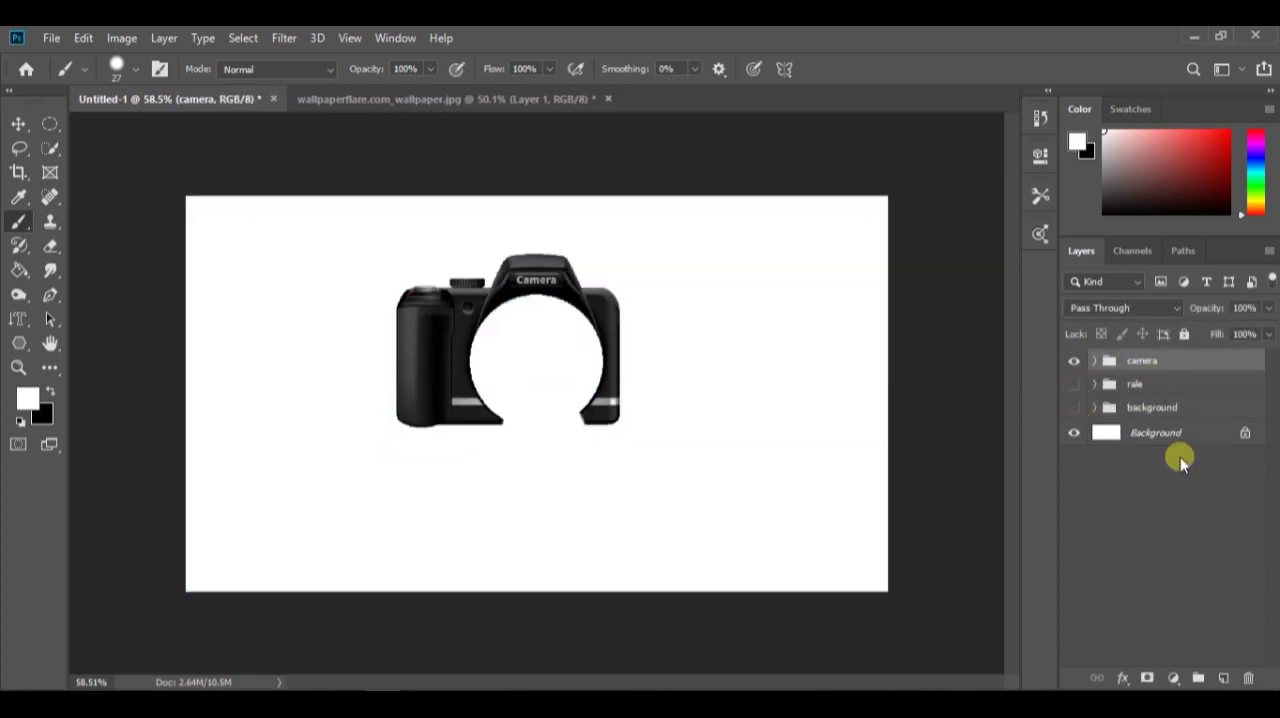
left_click(1074, 407)
Add a Color Balance adjustment clipped to the camera group, with midtones at Cyan-Red -22 and Magenta-Green -21
left_click(1173, 678)
left_click(1165, 526)
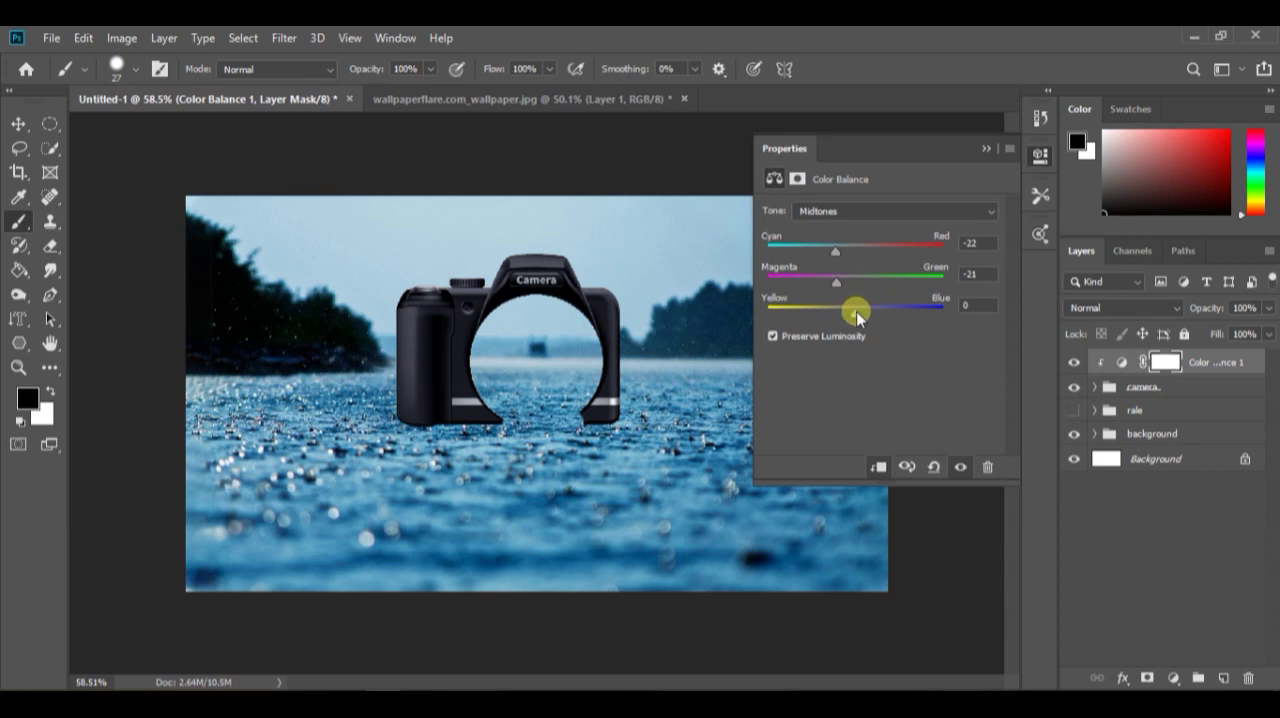
Shift the Color Balance shadows of the camera toward cyan, magenta and blue
left_click(892, 212)
left_click(878, 223)
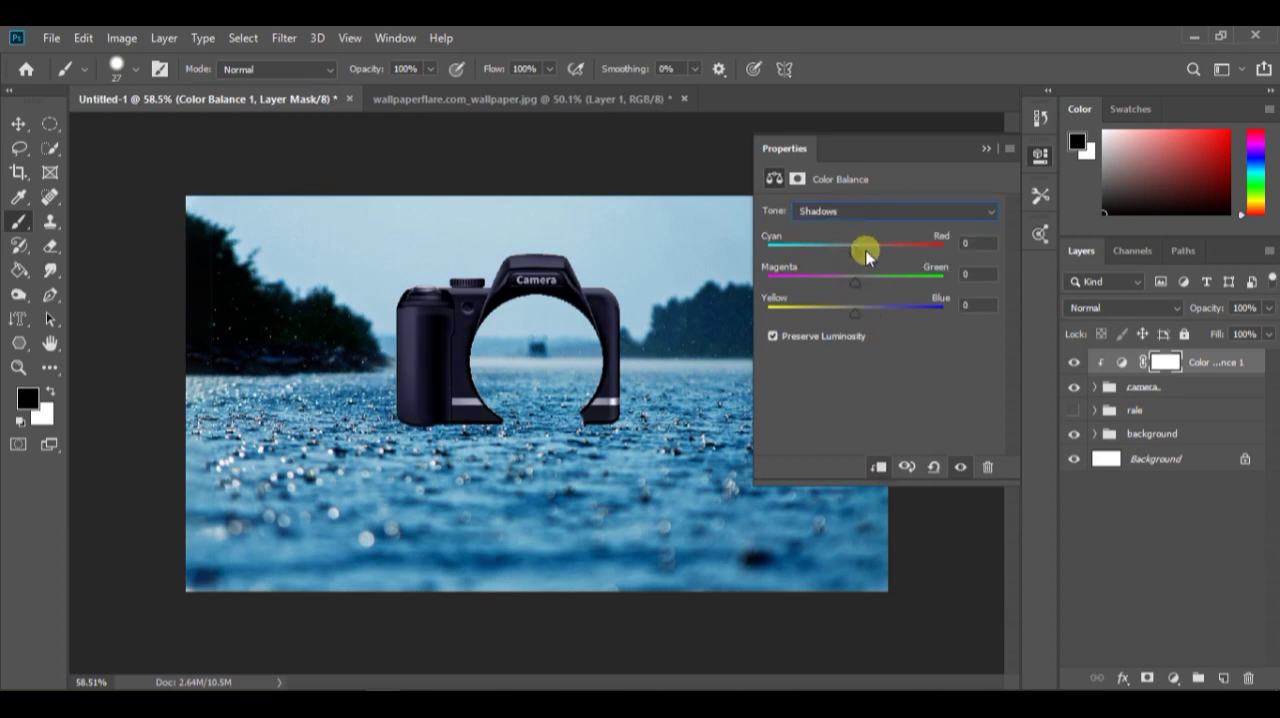
left_click_drag(842, 247, 847, 283)
left_click_drag(855, 312, 867, 311)
Set the Color Balance highlights to Cyan-Red -16, Magenta-Green +22 and Yellow-Blue +29
left_click(878, 210)
left_click(878, 223)
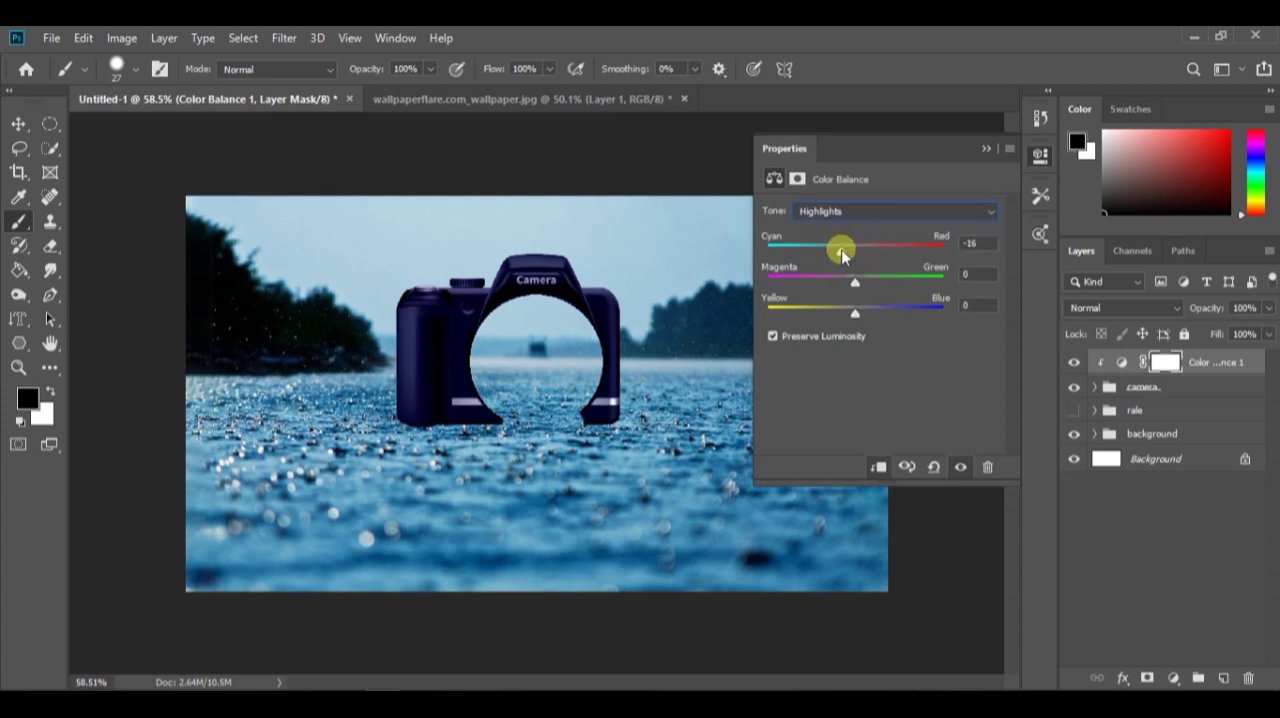
left_click_drag(903, 283, 877, 288)
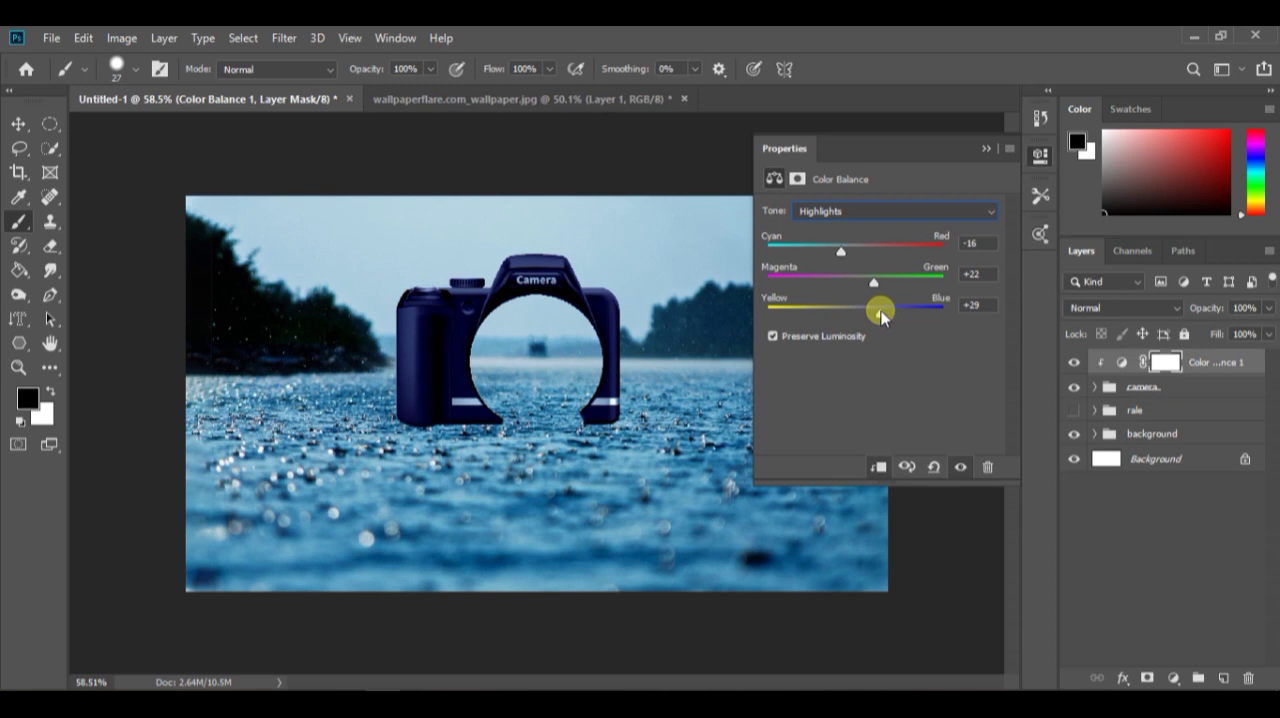
Toggle the camera's Color Balance adjustment off and on to compare the colour match with the lake
left_click(986, 149)
left_click(1074, 363)
left_click(1074, 363)
scroll(606, 409, "down", 2)
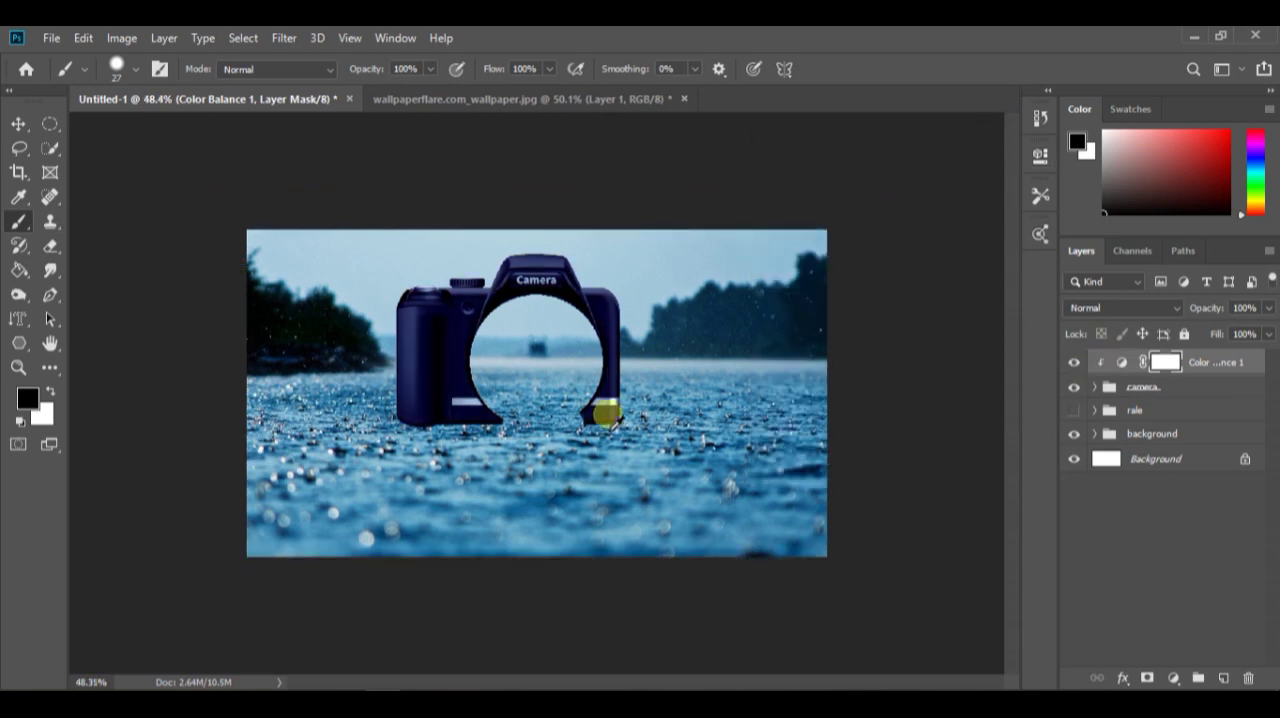
scroll(601, 415, "up", 3)
left_click(1200, 387)
right_click(1203, 386)
left_click(1070, 49)
left_click_drag(745, 87, 1040, 70)
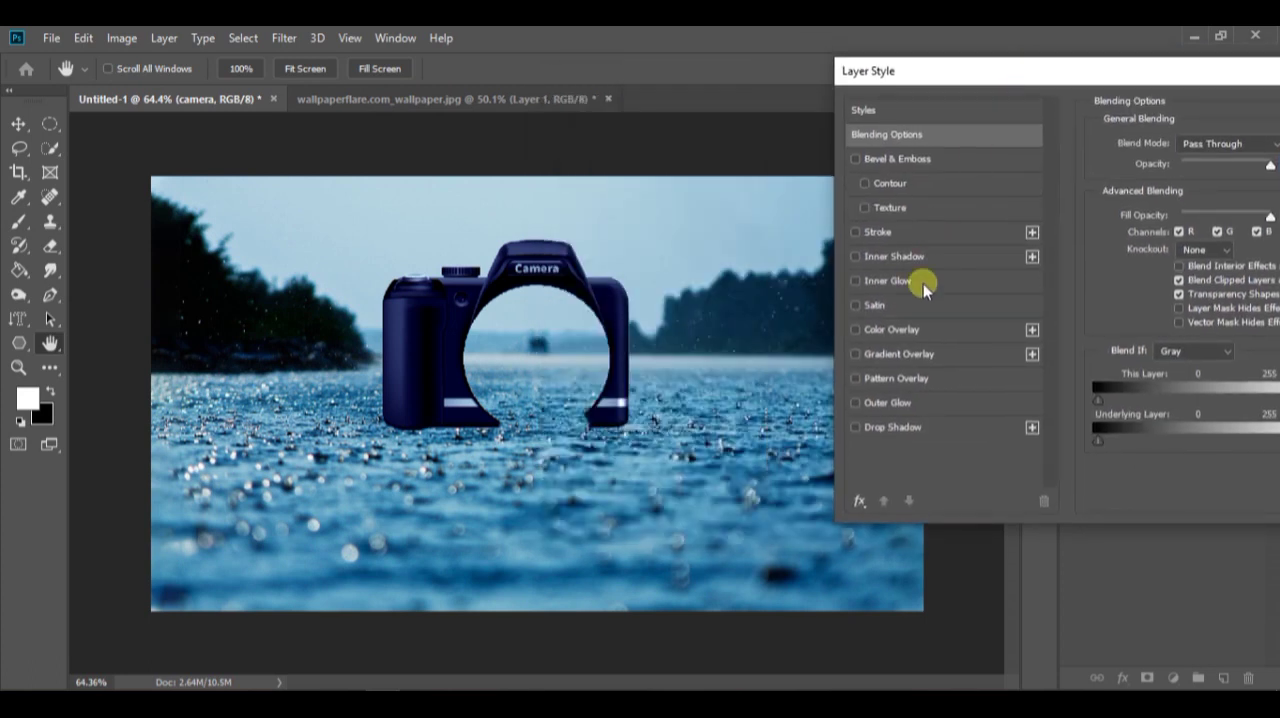
left_click(850, 427)
left_click_drag(1134, 84, 909, 99)
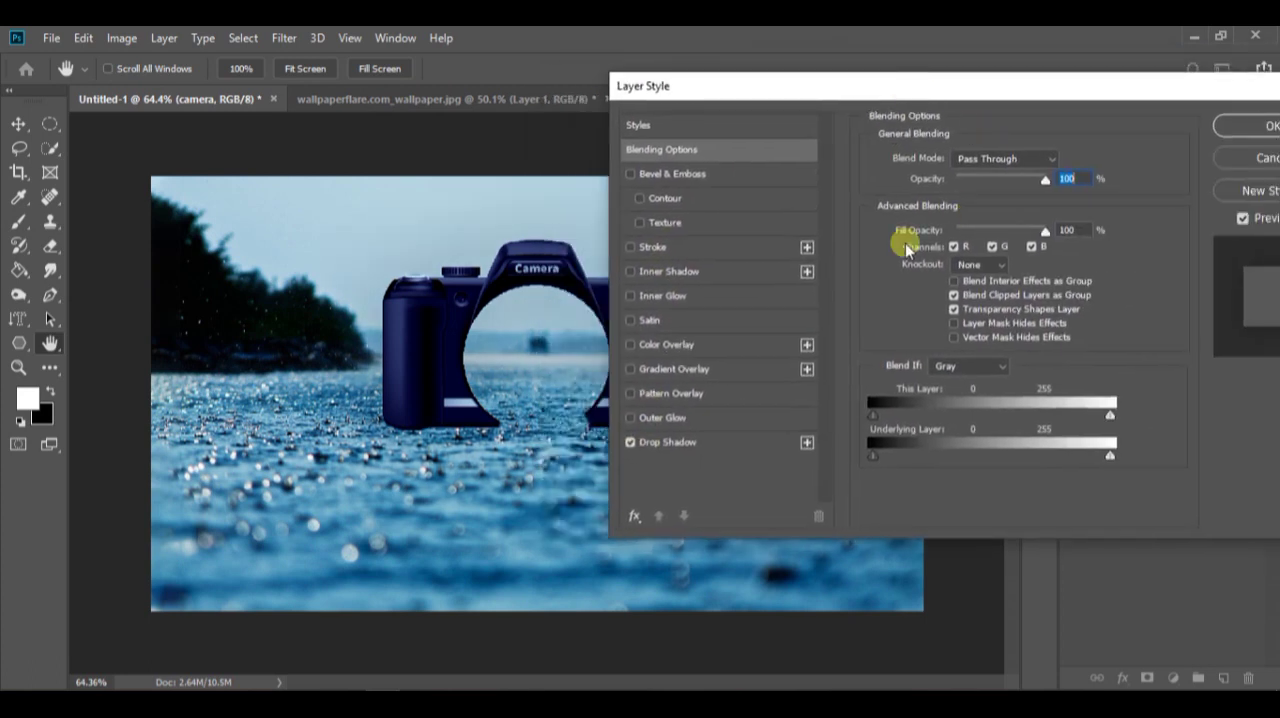
left_click(667, 442)
left_click_drag(951, 187, 1006, 188)
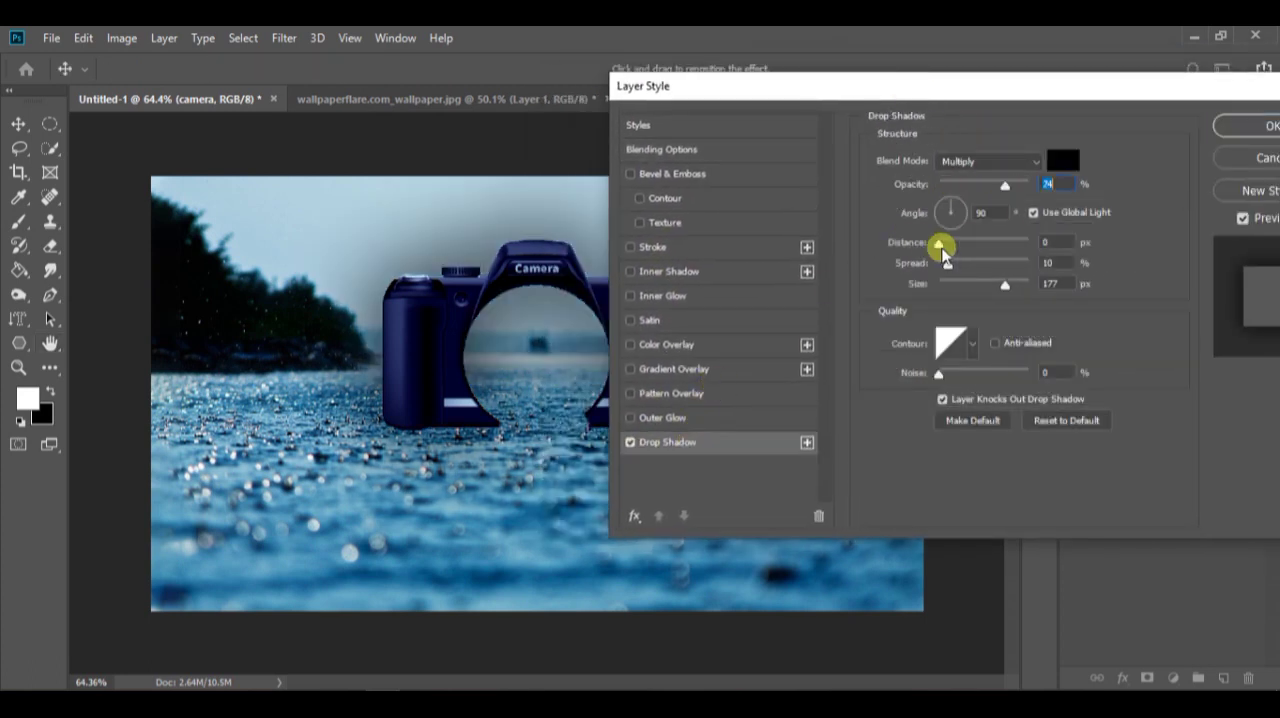
left_click_drag(1006, 285, 940, 284)
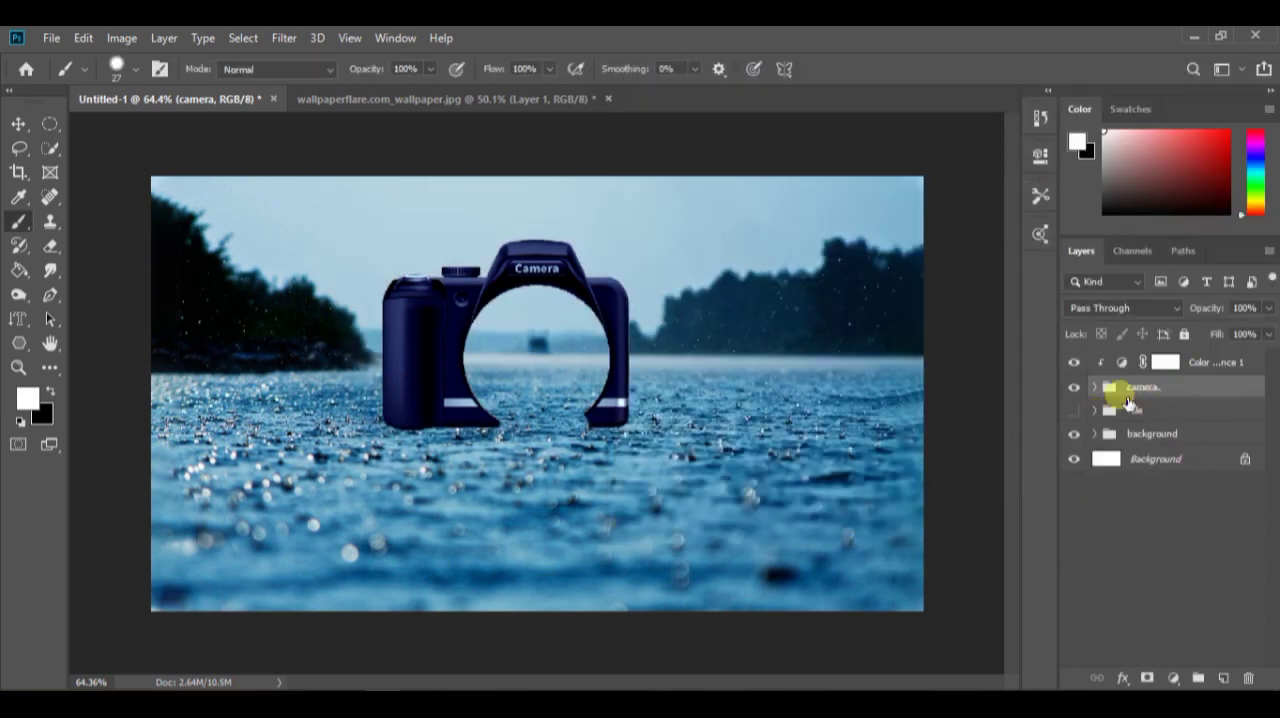
Add a new layer inside the camera group, directly below the camera image layer
left_click(1095, 387)
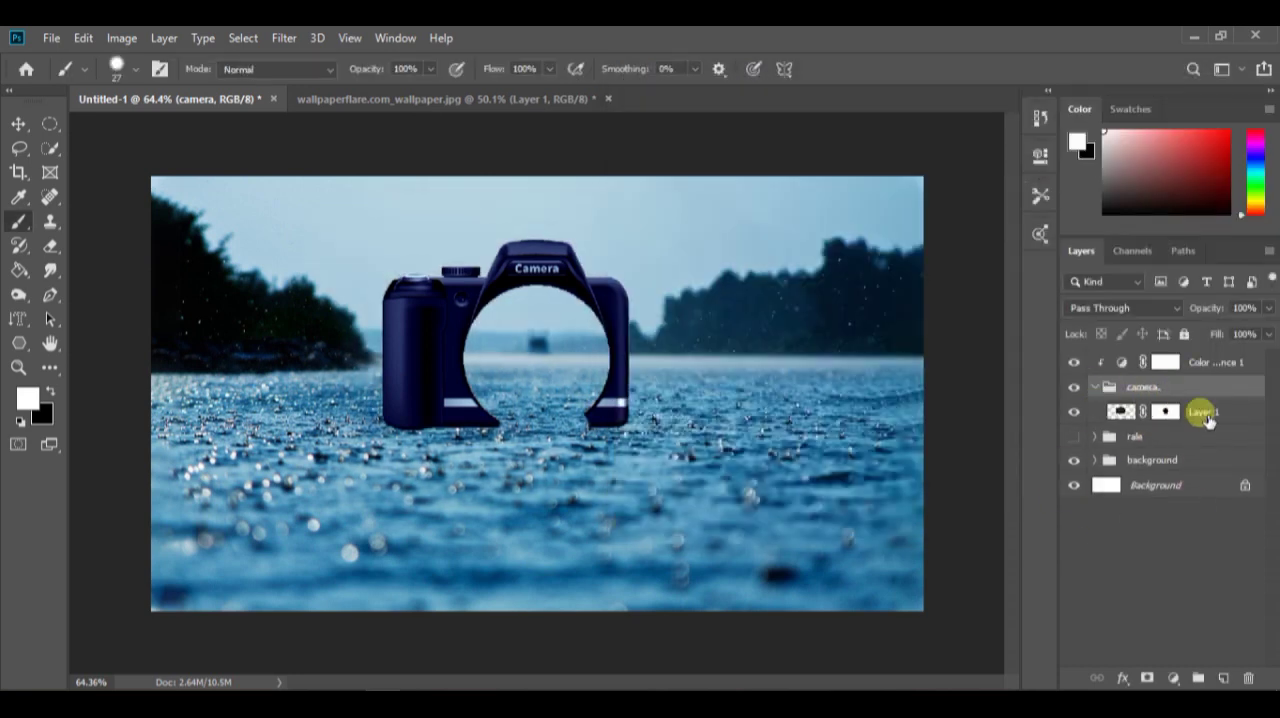
left_click(1204, 412)
left_click(1224, 678)
left_click_drag(1190, 413, 1233, 438)
Paint a soft black dab with a 661 px brush and flatten it into a wide shadow beneath the camera
key("bracketright")
key("bracketright")
key("bracketright")
key("bracketright")
key("bracketright")
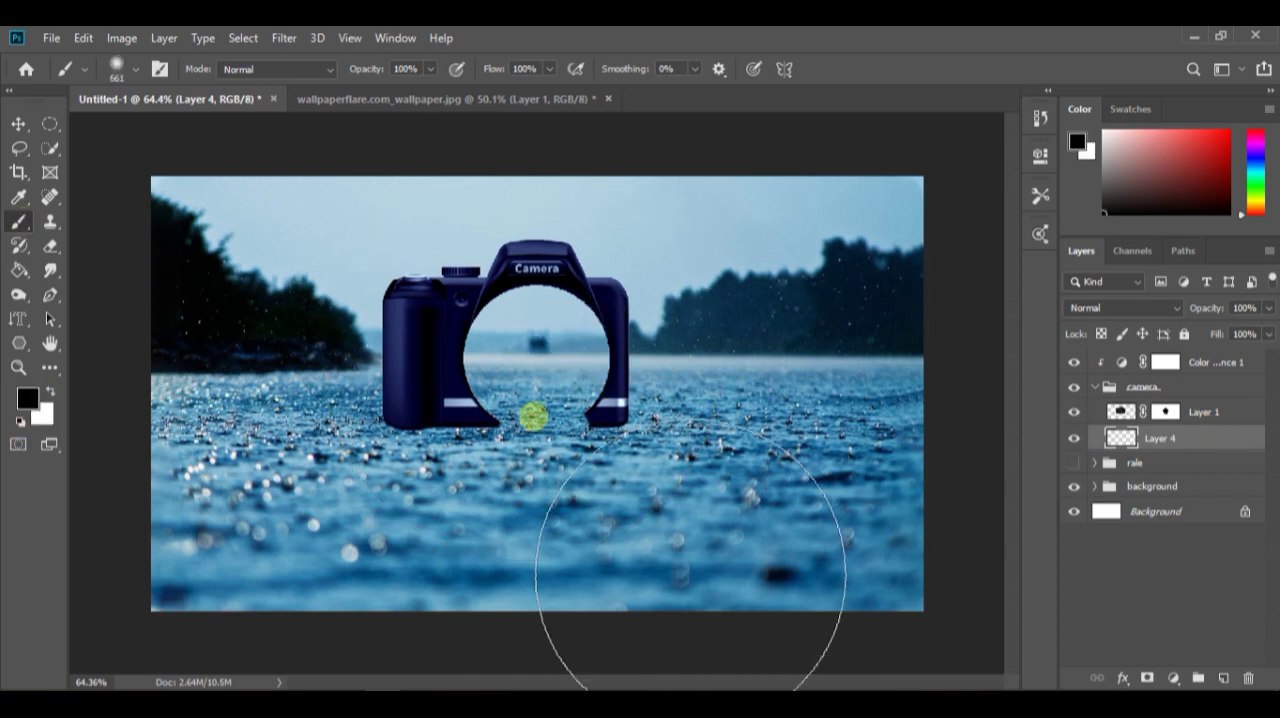
left_click(524, 420)
key("v")
left_click_drag(518, 612, 546, 288)
left_click_drag(564, 260, 570, 421)
left_click_drag(844, 366, 904, 302)
left_click_drag(553, 409, 588, 426)
left_click(900, 69)
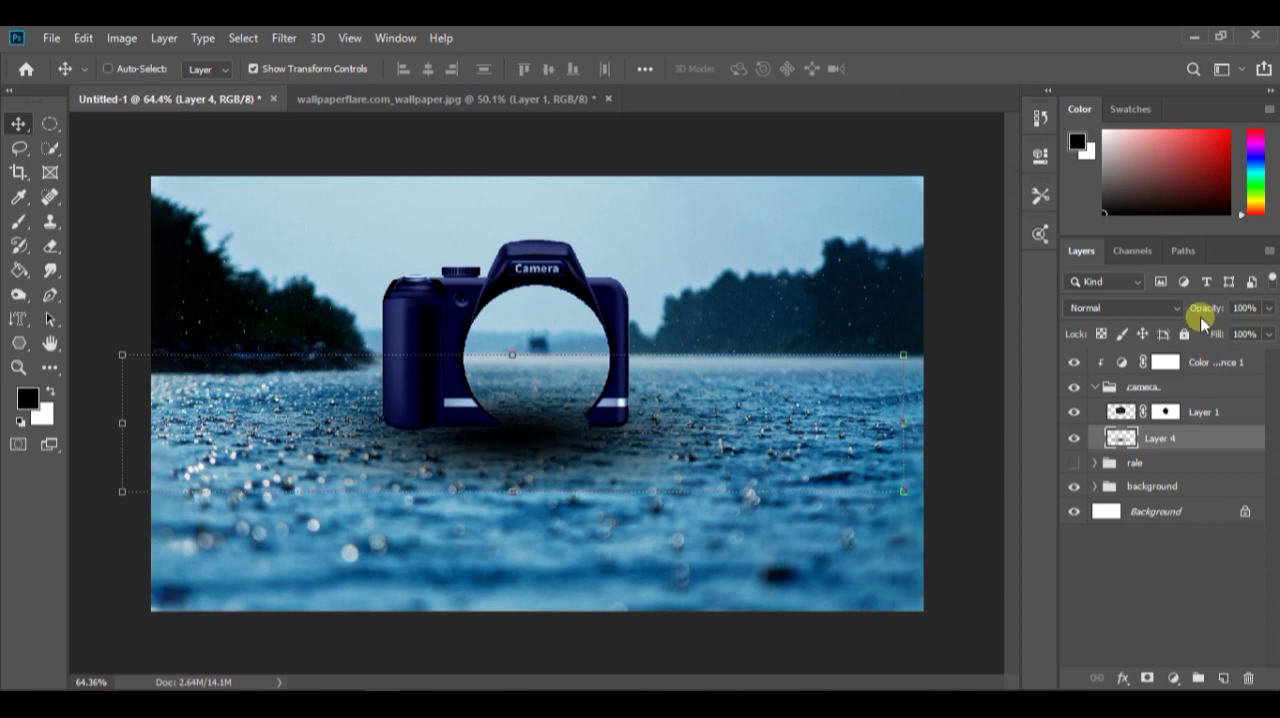
Widen the camera shadow to 122.39%, position it under the camera's base, and lower its opacity to 63%
left_click_drag(1203, 308, 1168, 310)
left_click_drag(536, 448, 530, 430)
left_click_drag(903, 406, 640, 406)
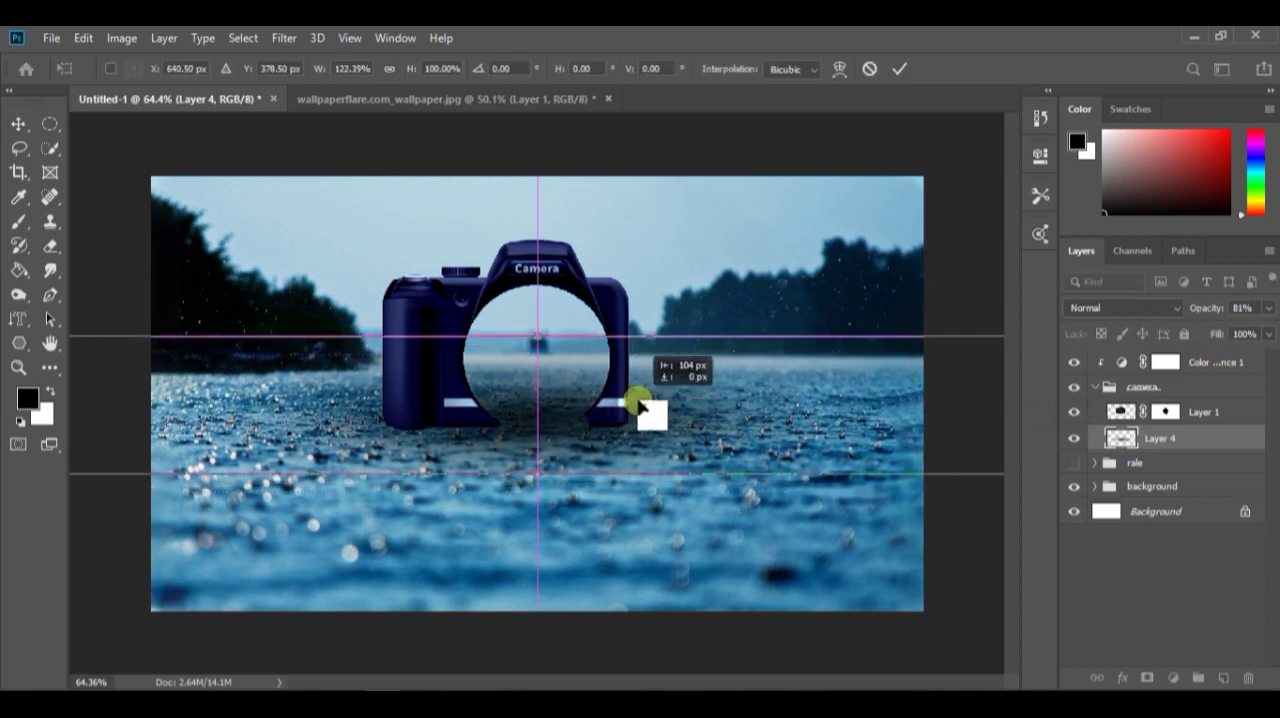
left_click_drag(1200, 309, 1202, 312)
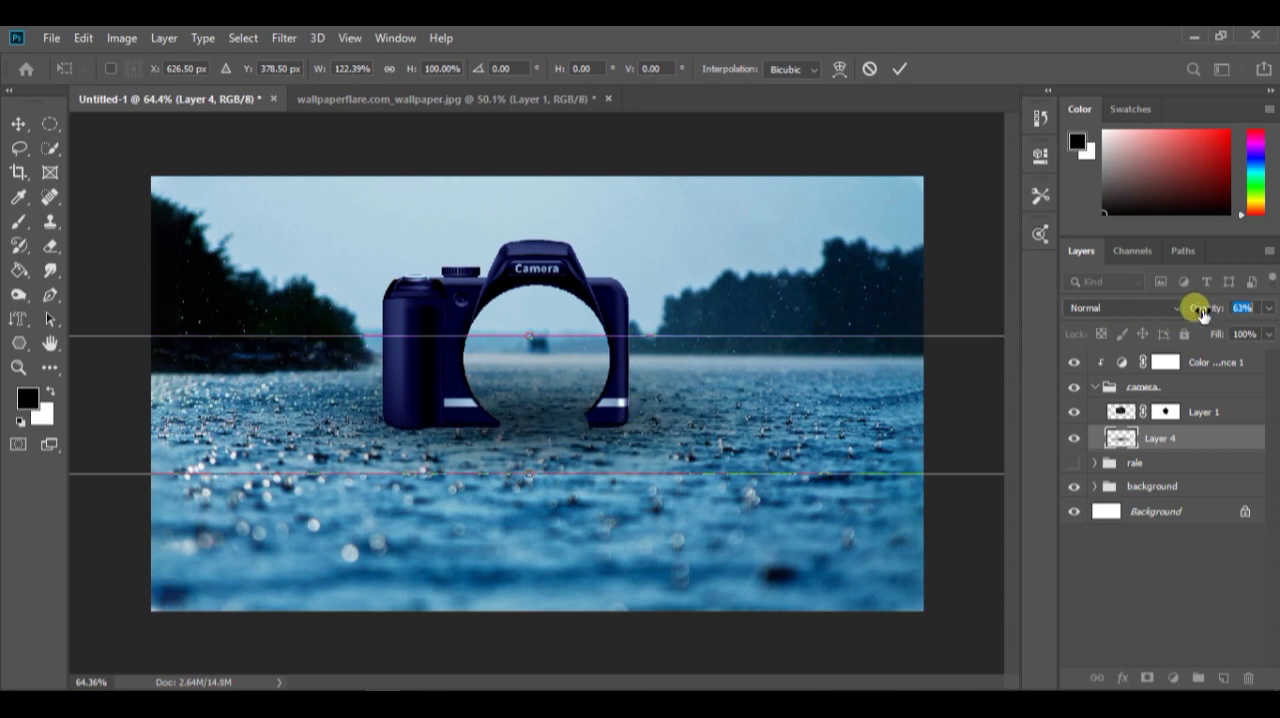
left_click(900, 76)
On the camera's layer mask, fade the bottom edge of the left grip into the water with a soft 68 px black brush
scroll(557, 471, "down", 2)
scroll(414, 380, "up", 10)
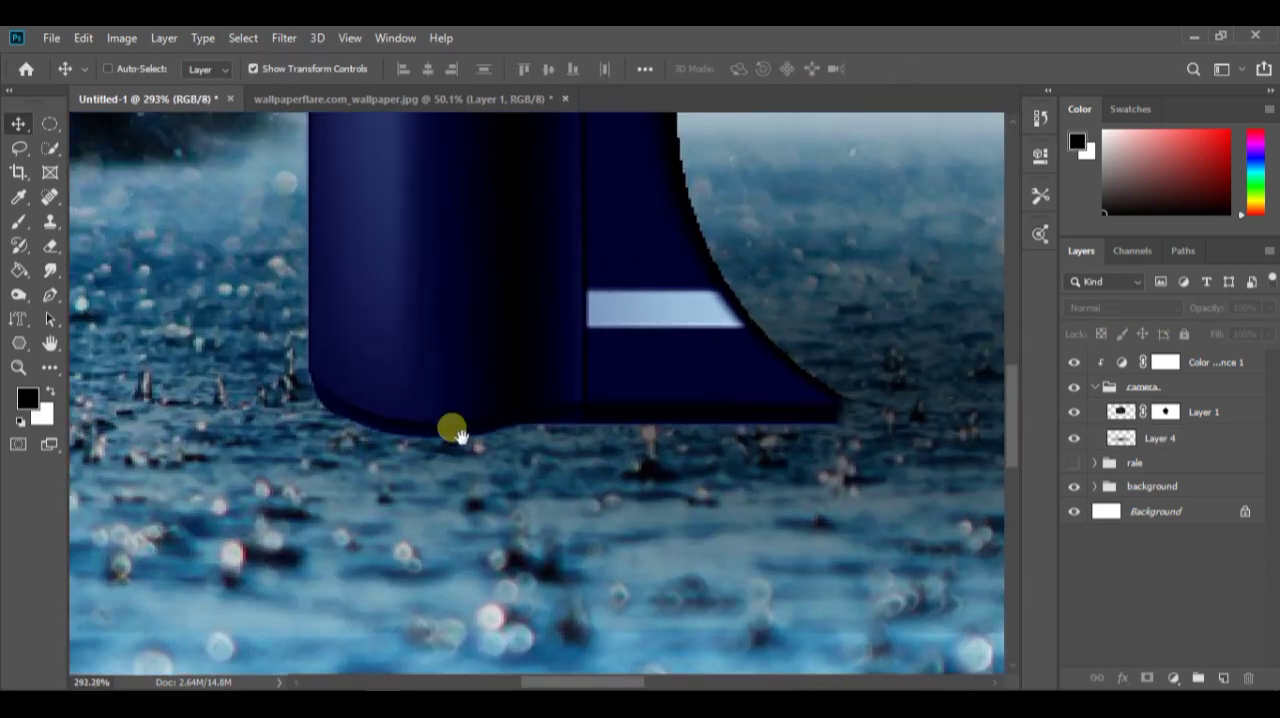
left_click_drag(452, 428, 540, 447)
left_click(1170, 408)
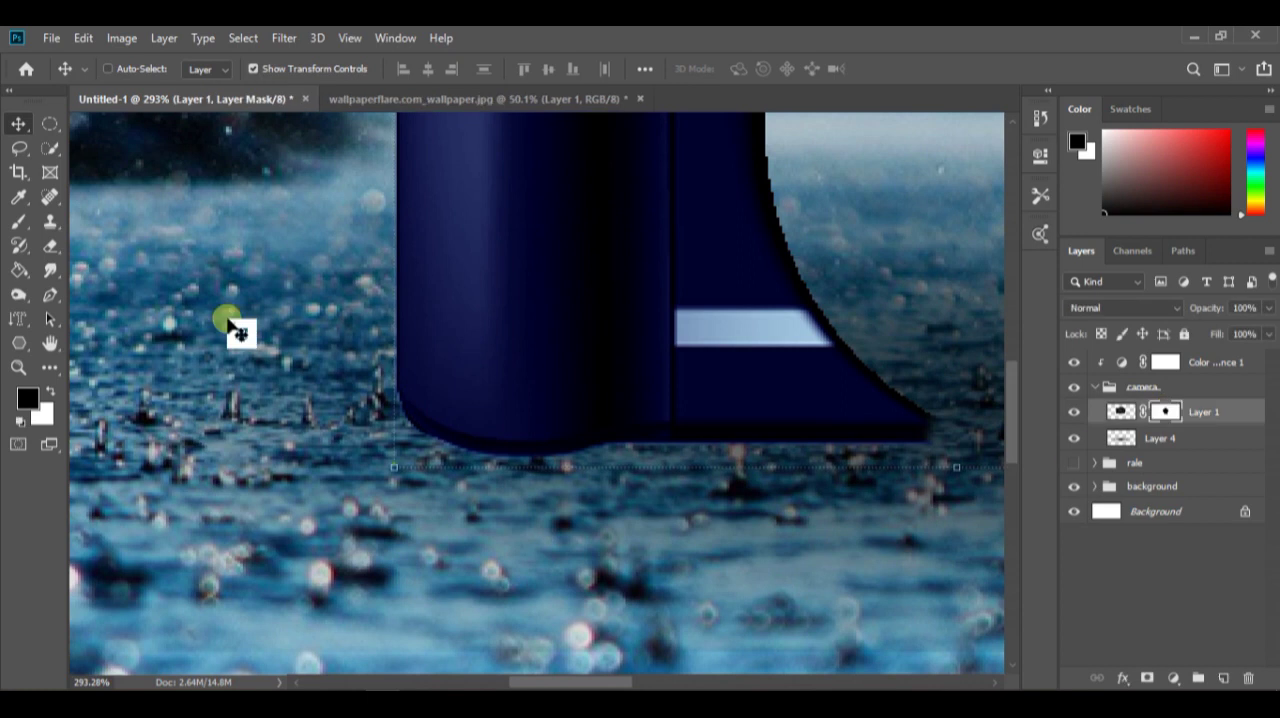
key("b")
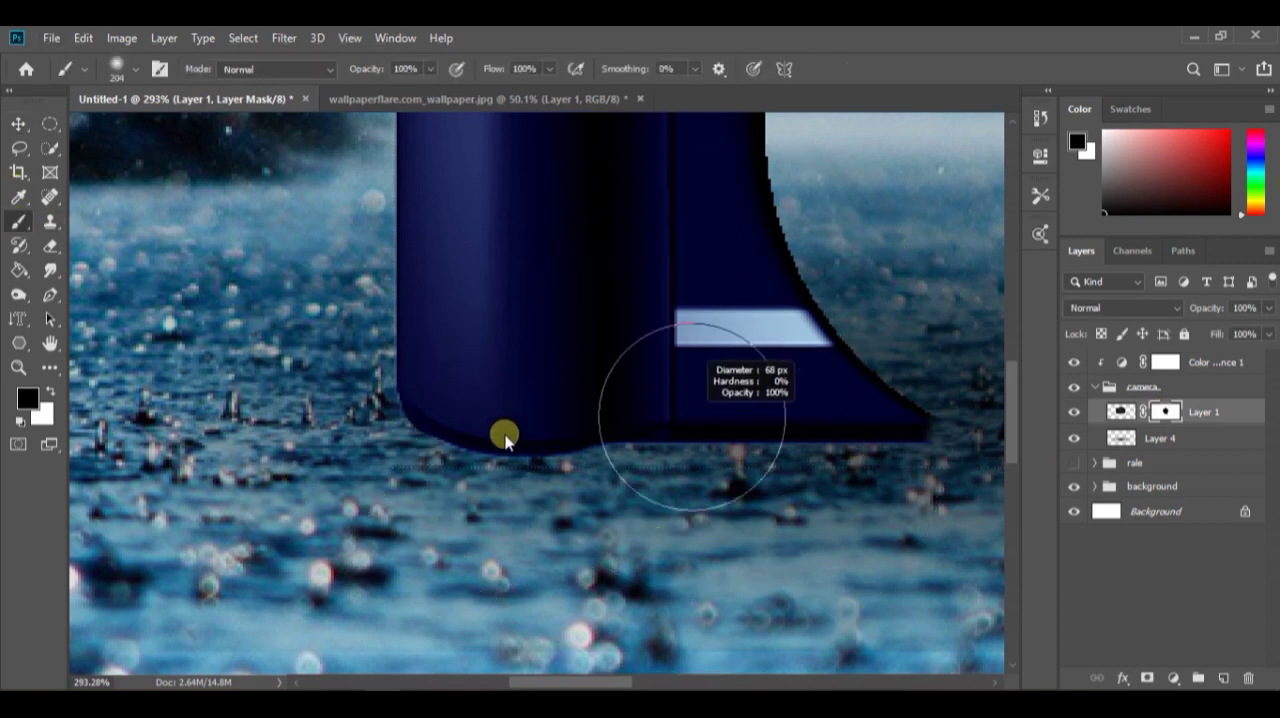
left_click(508, 503)
key("ctrl+z")
key("ctrl+z")
mouse_move(430, 544)
left_mouse_down()
mouse_move(634, 600)
mouse_move(950, 585)
left_mouse_up()
key("ctrl+z")
left_click(1165, 412)
scroll(510, 525, "down", 6)
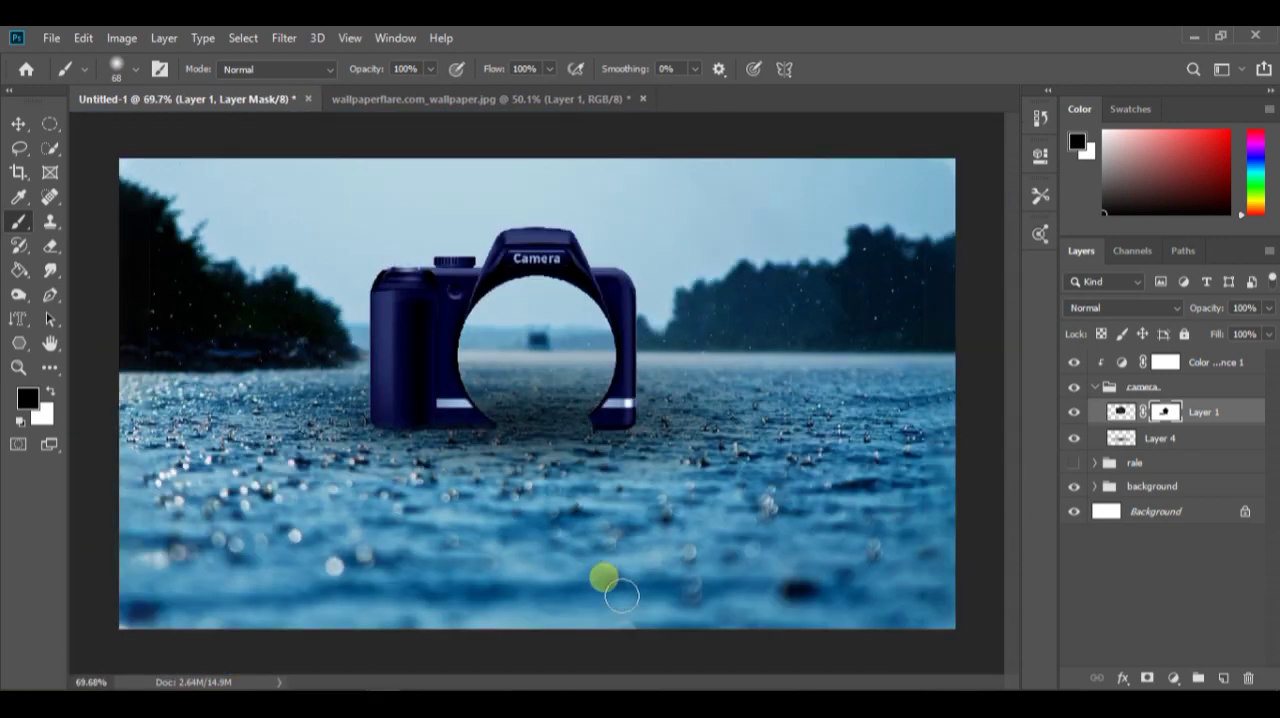
Fade the bottom edge of the camera's right foot into the water on its mask with a soft 59 px black brush
scroll(625, 445, "up", 10)
left_click_drag(605, 443, 608, 504)
left_click_drag(571, 551, 443, 543)
left_click_drag(468, 470, 737, 458)
scroll(594, 520, "down", 3)
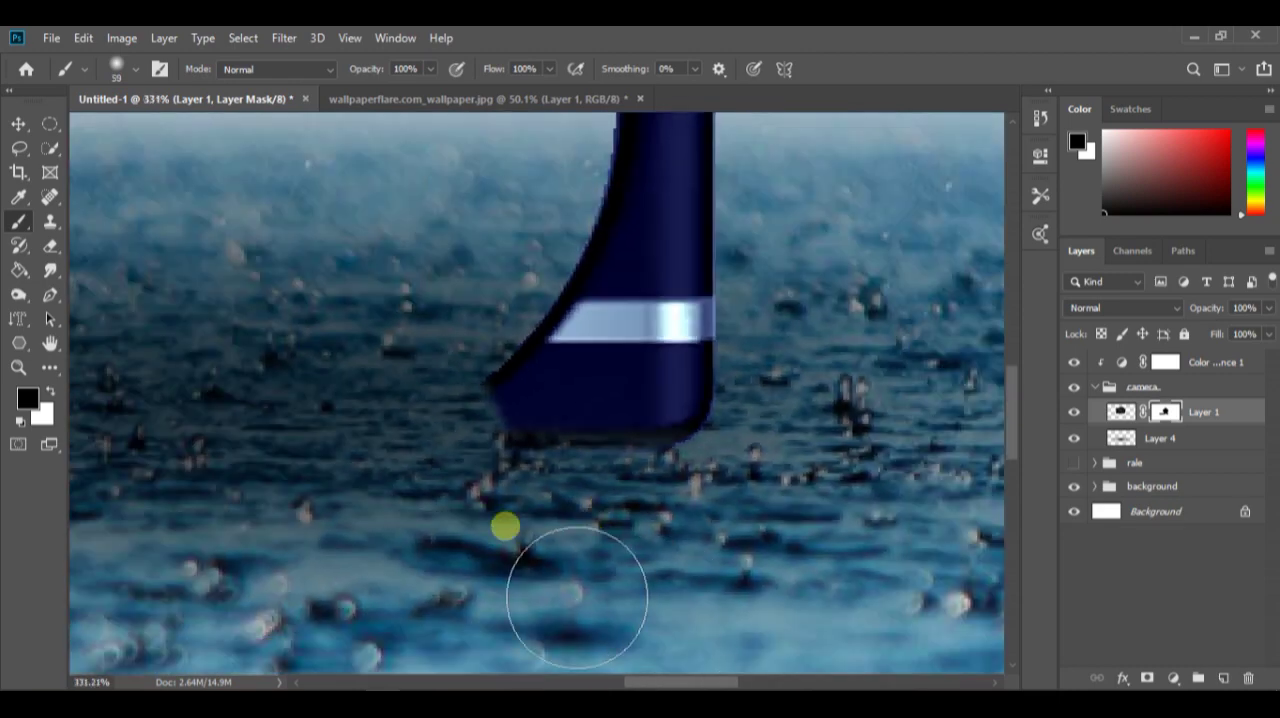
scroll(663, 517, "down", 2)
scroll(223, 531, "up", 2)
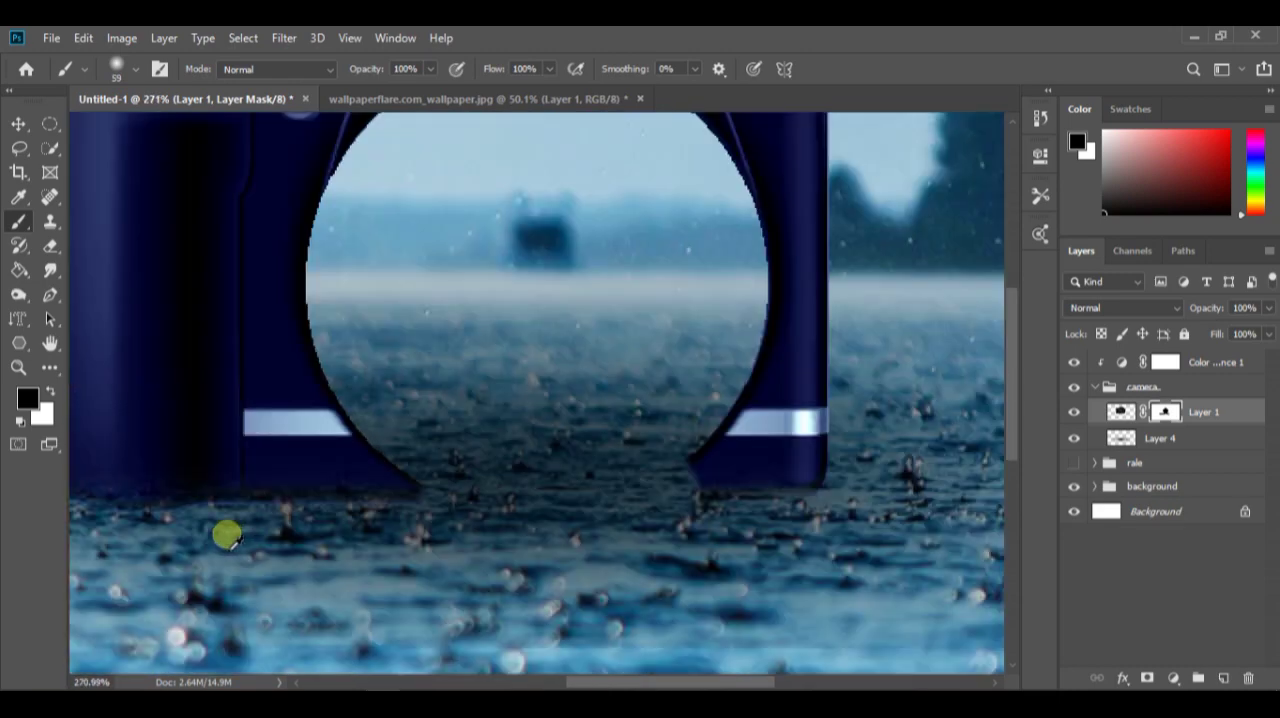
scroll(310, 545, "down", 5)
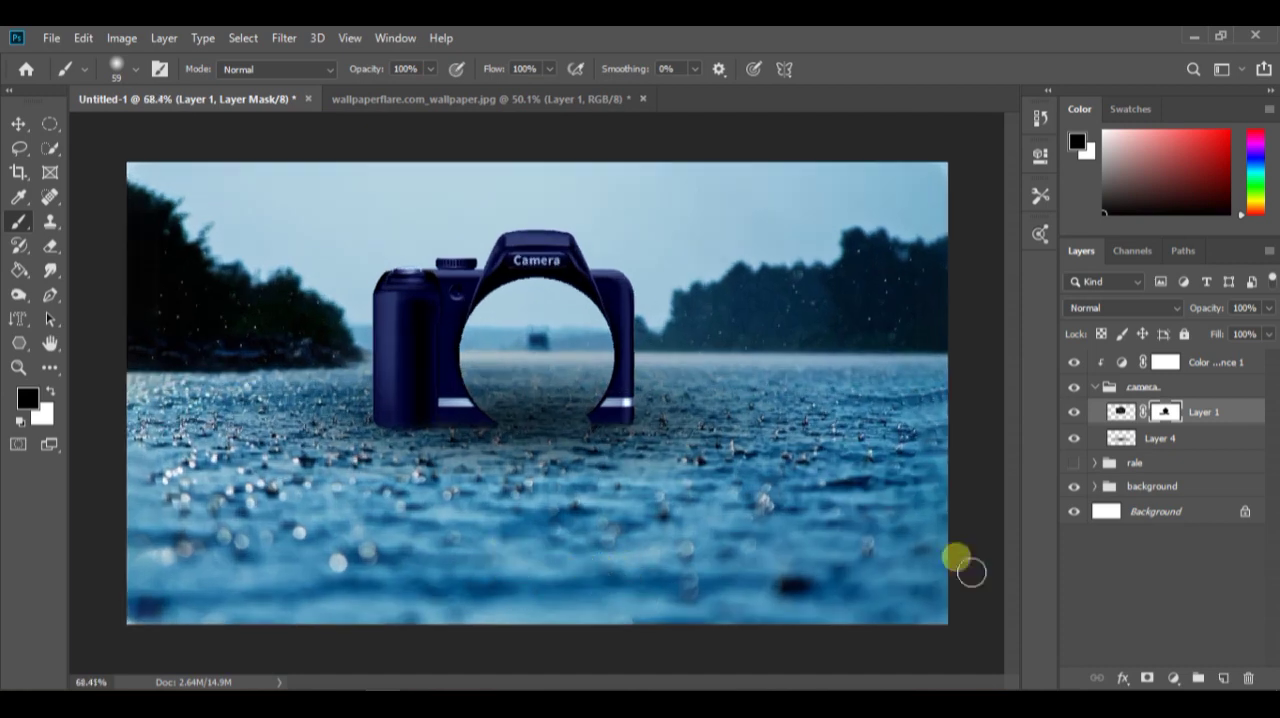
Add a Curves adjustment above the camera's Color Balance, reshape its curve, and clip it to the camera group
left_click(1096, 387)
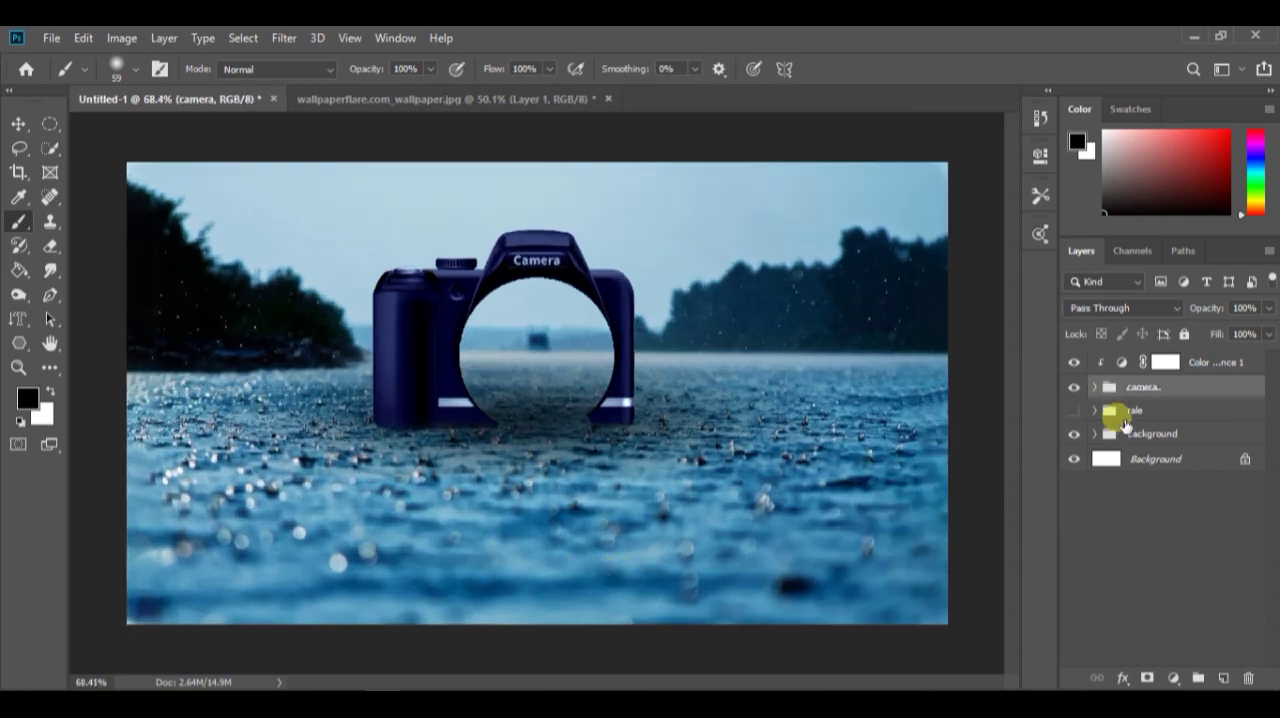
left_click(1132, 363)
left_click(1172, 678)
left_click(1163, 438)
left_click_drag(905, 342, 935, 330)
left_click(880, 467)
left_click(1004, 140)
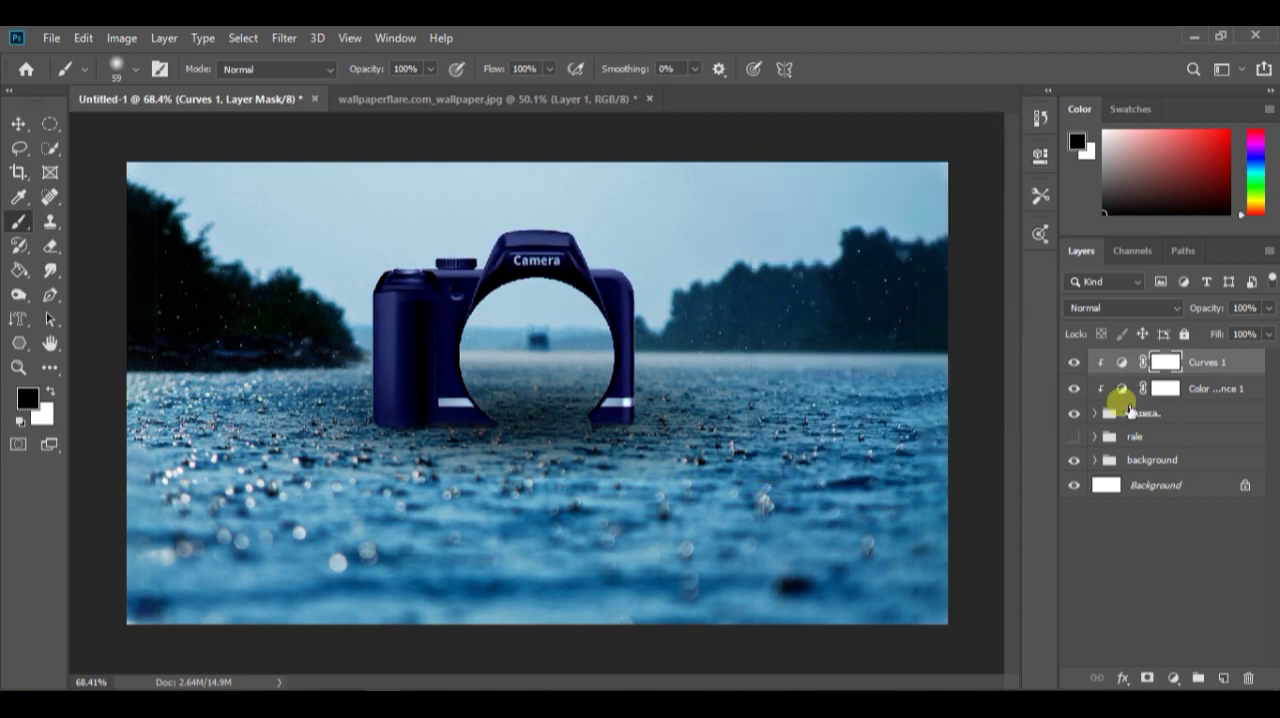
Show the rale group and add a clipped Color Balance with midtones at Cyan-Red -19, Magenta-Green -16 and Yellow-Blue +51
left_click(1074, 437)
left_click(1135, 437)
left_click(1173, 678)
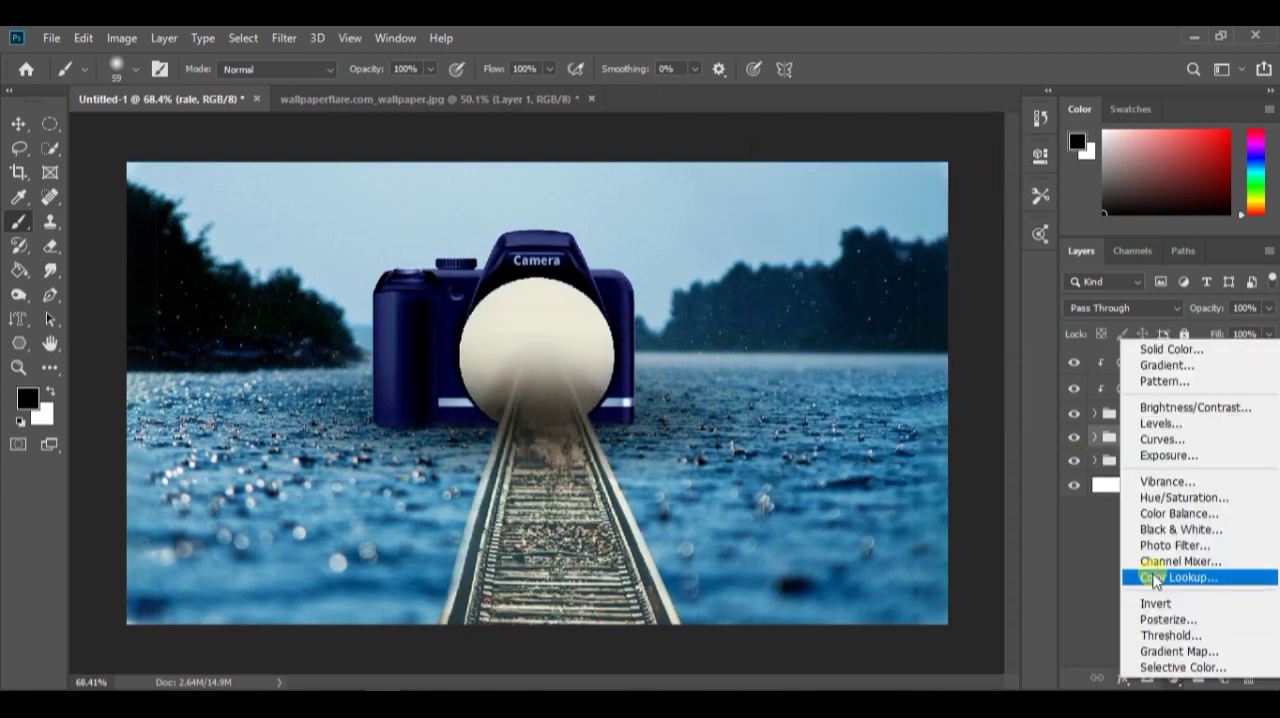
left_click(1180, 513)
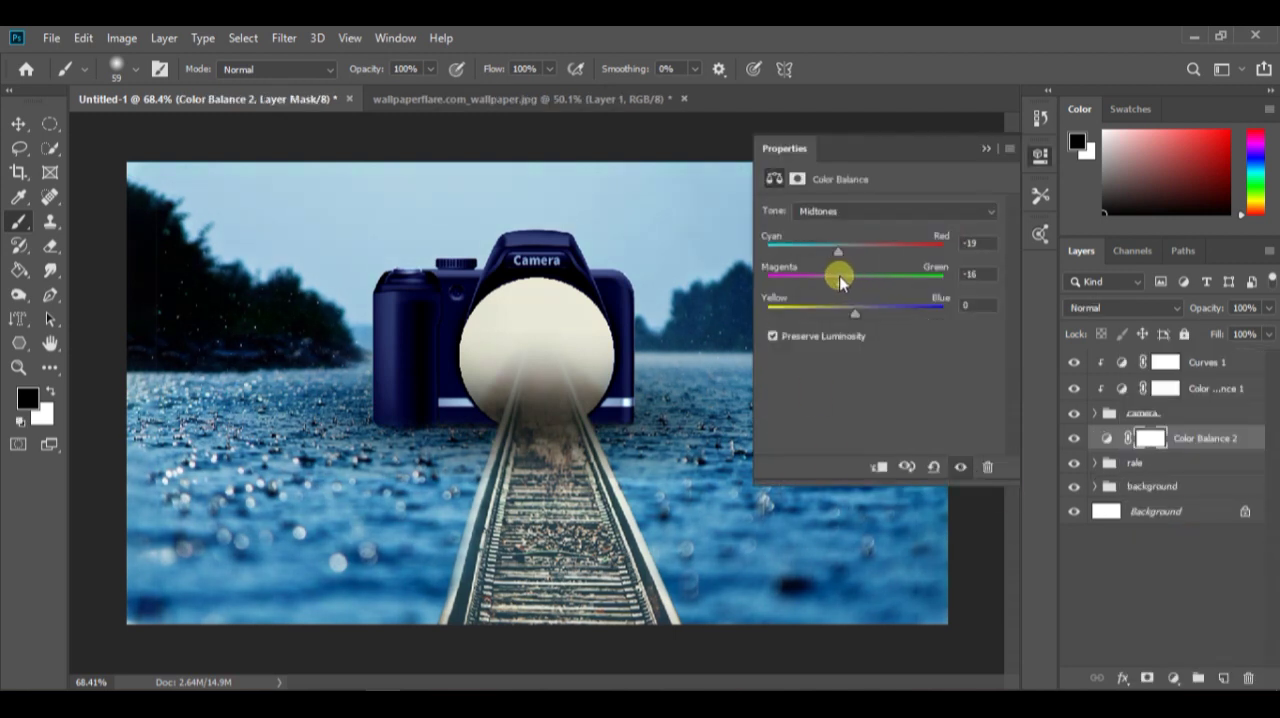
left_click(880, 467)
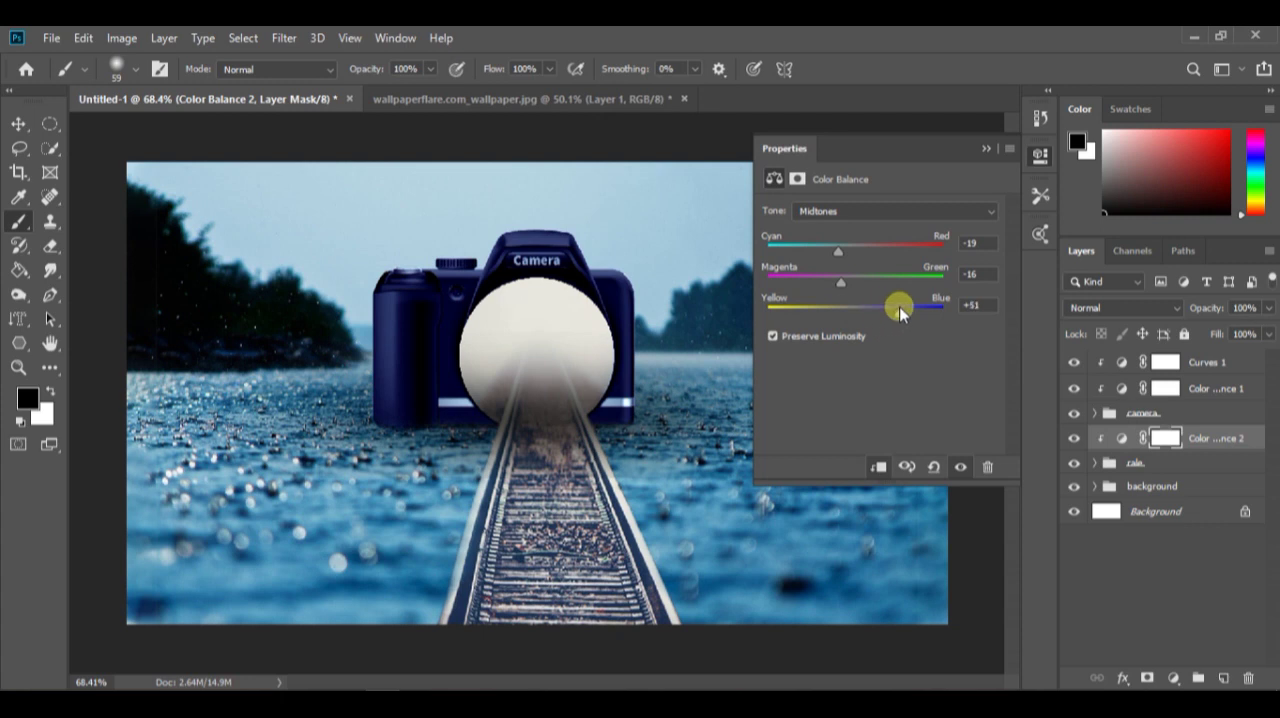
Adjust the rale Color Balance shadows and set its highlights to Cyan-Red -27, Magenta-Green -9 and Yellow-Blue +37
left_click(895, 211)
left_click(887, 229)
left_click_drag(845, 294, 872, 312)
left_click(891, 211)
left_click(853, 247)
left_click_drag(853, 256, 866, 287)
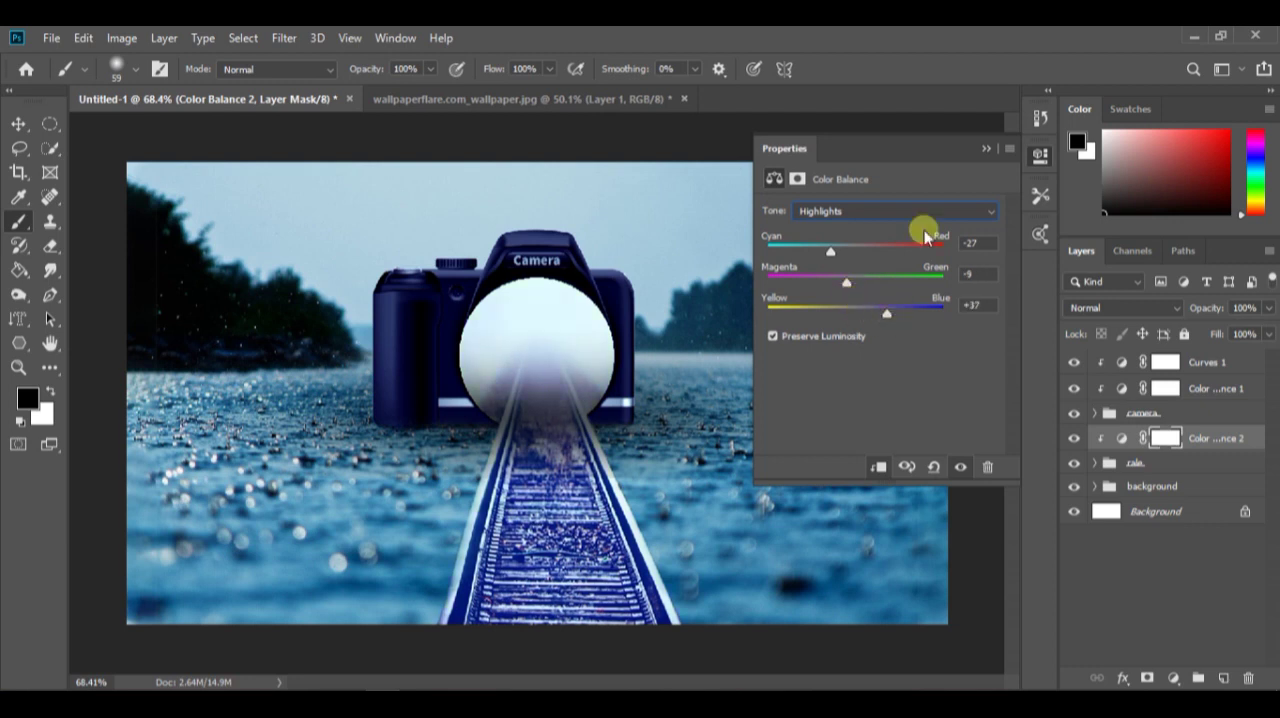
left_click(963, 330)
Try shifting the railway's colours with a clipped Hue/Saturation adjustment at Hue +17, and delete the adjustment
left_click(1173, 678)
left_click(1160, 514)
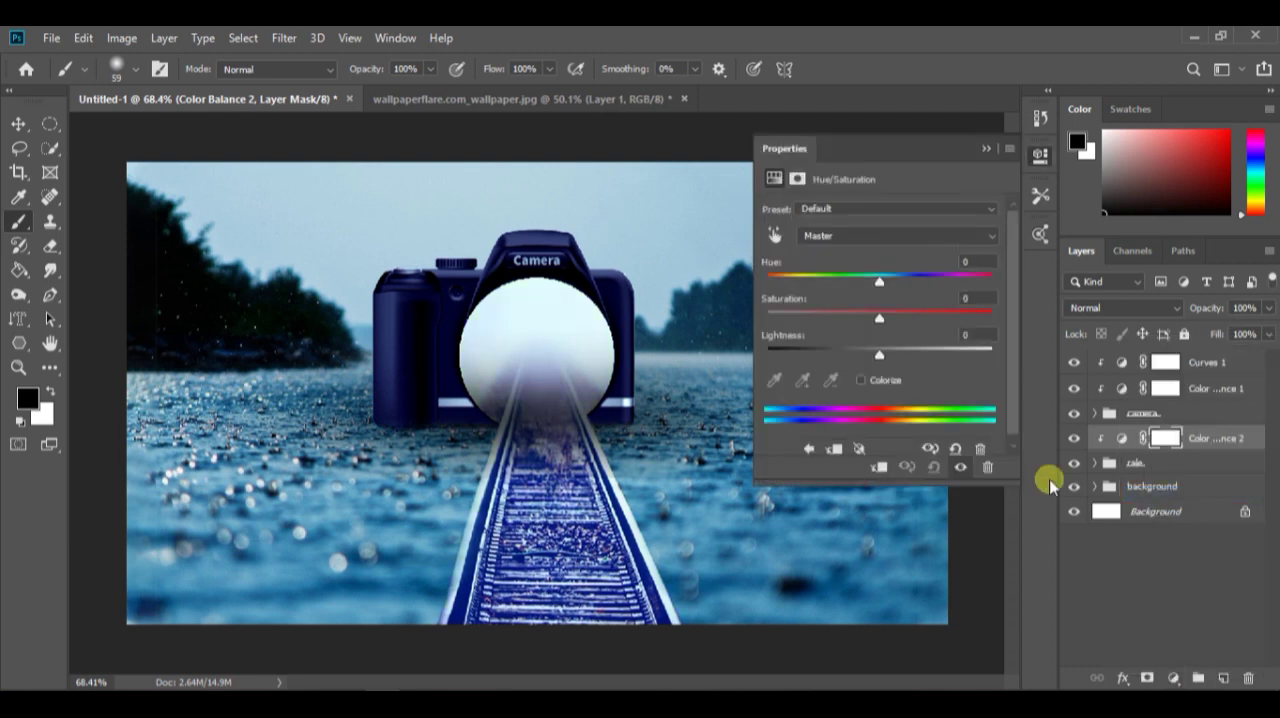
left_click(881, 468)
mouse_move(889, 282)
left_mouse_down()
mouse_move(995, 278)
mouse_move(764, 312)
mouse_move(900, 285)
left_mouse_up()
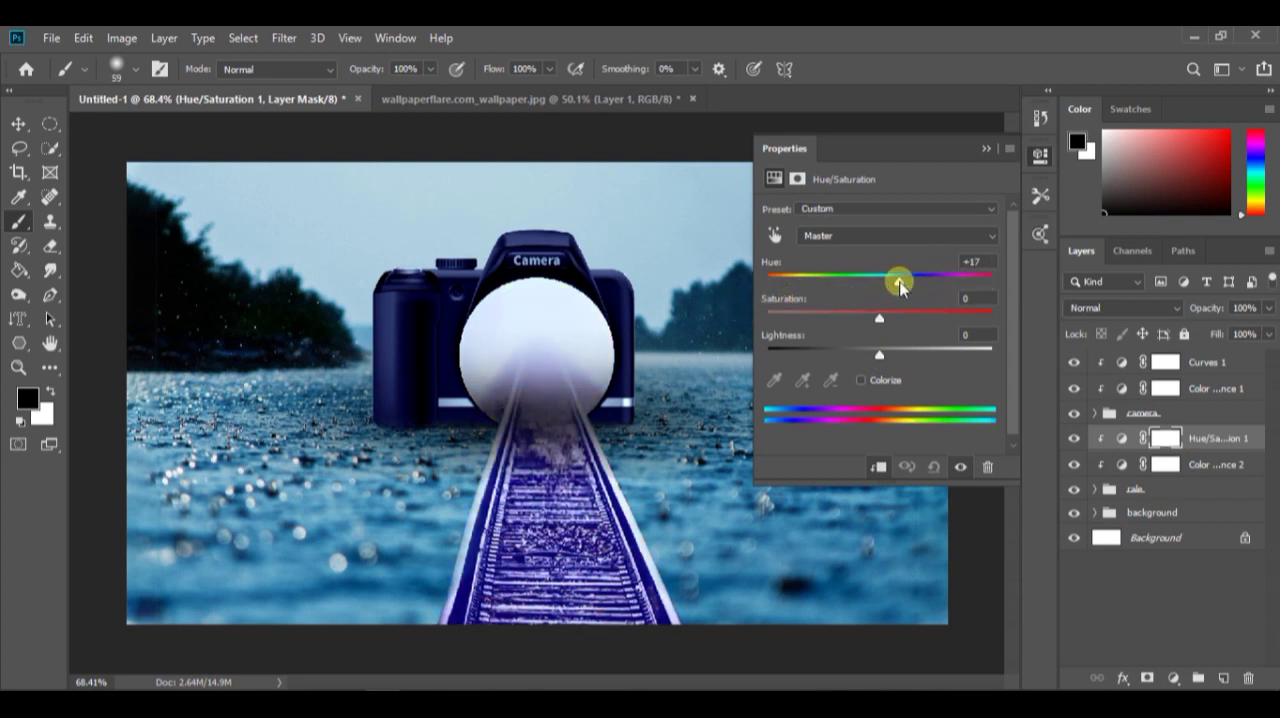
left_click(986, 149)
left_click_drag(1238, 439, 1249, 677)
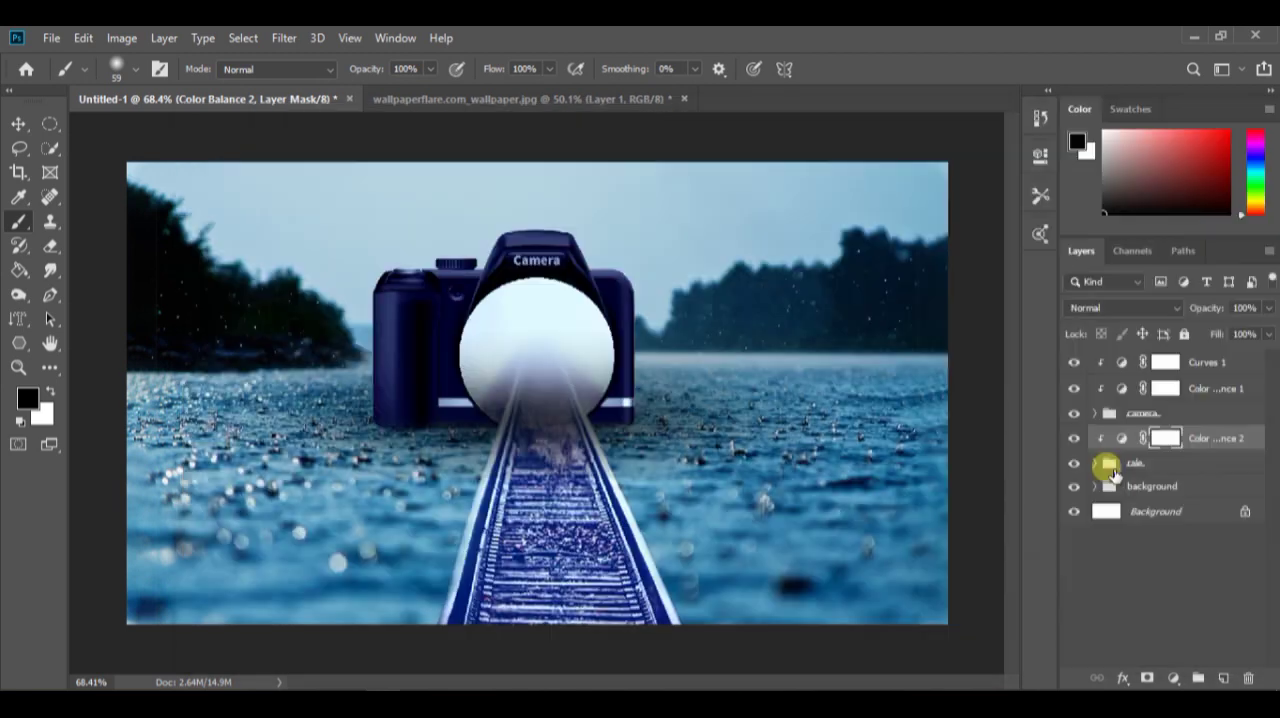
Apply the Camera Raw filter to the railway image layer with Temperature -64, Tint -19 and Clarity +58
left_click_drag(1108, 463, 1108, 466)
left_click(1108, 495)
key("ctrl+shift+a")
scroll(1128, 495, "down", 3)
scroll(1128, 495, "up", 3)
left_click_drag(1125, 400, 1052, 402)
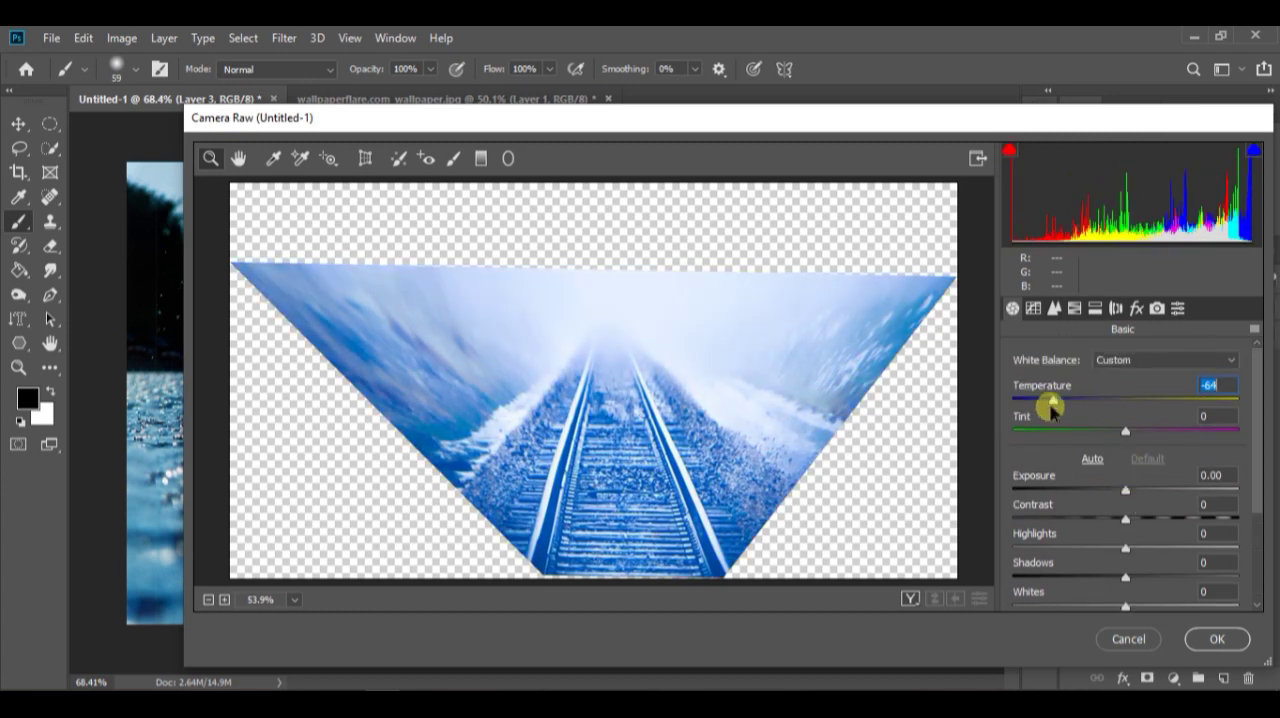
left_click_drag(1133, 432, 1105, 437)
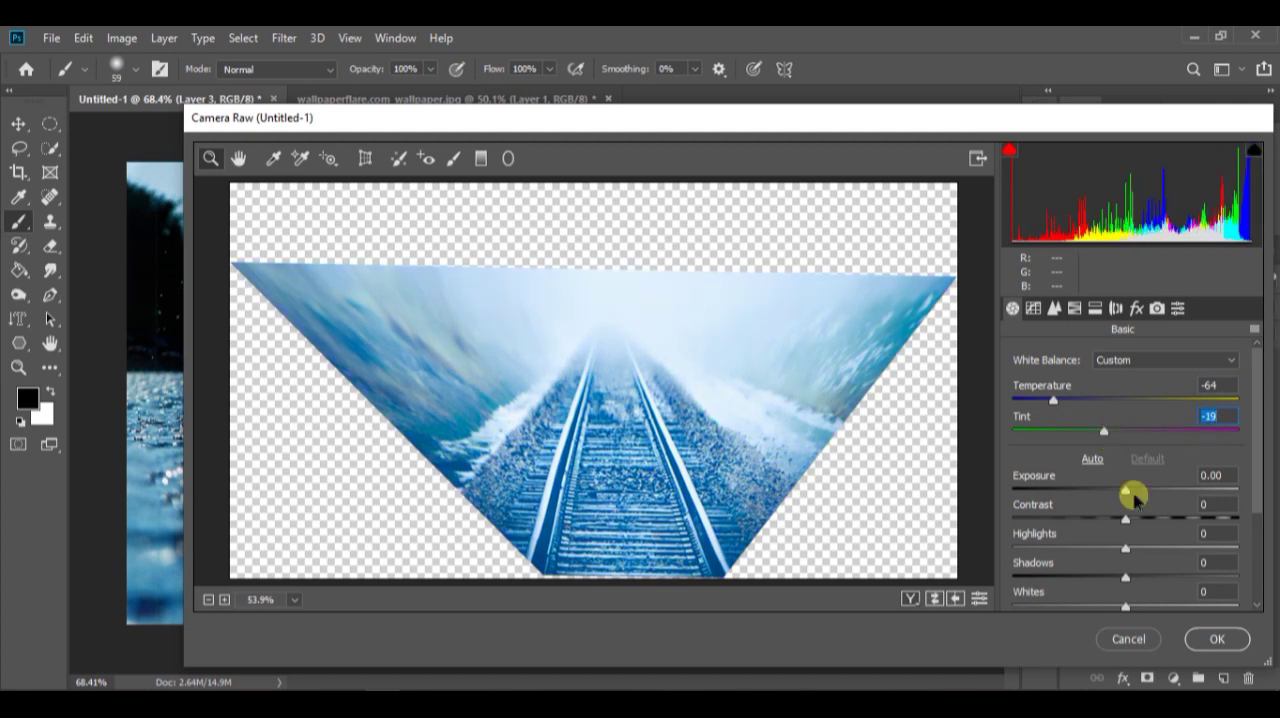
scroll(1134, 497, "down", 3)
left_click_drag(1123, 531, 1240, 528)
left_click(1217, 639)
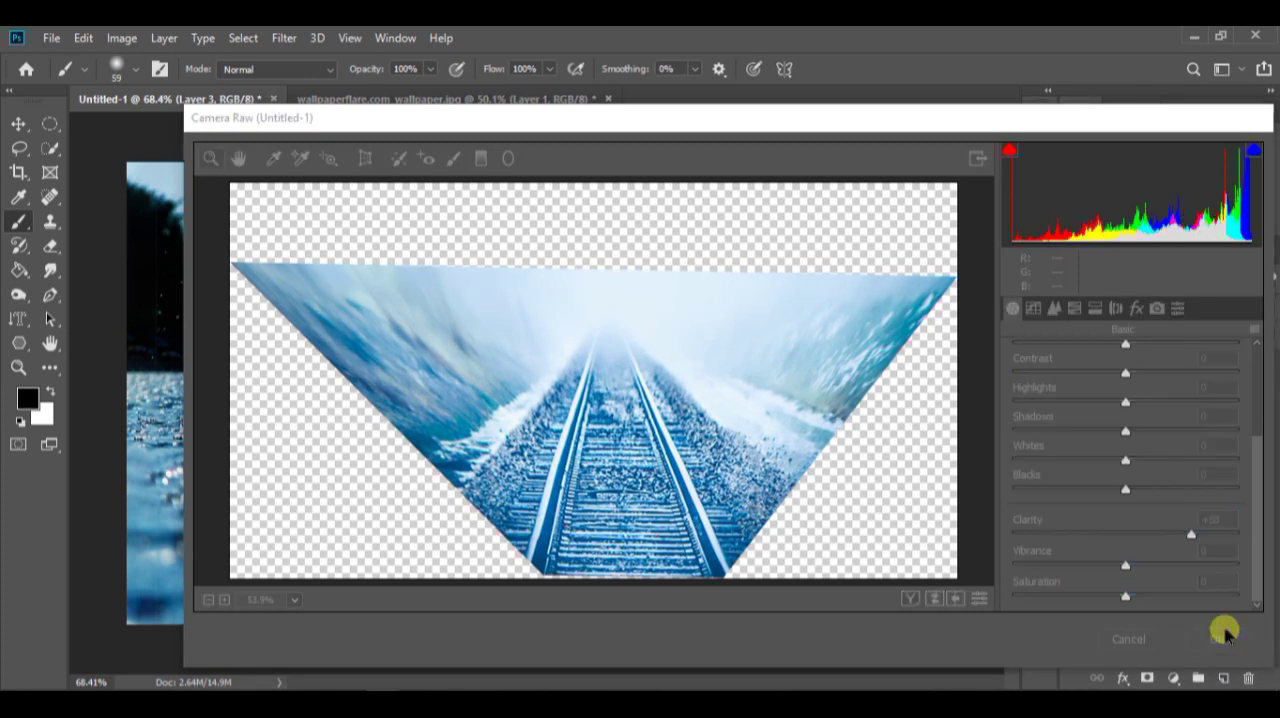
Compare the railway without its clipped Color Balance, collapse the rale group, and delete that adjustment
left_click(1074, 438)
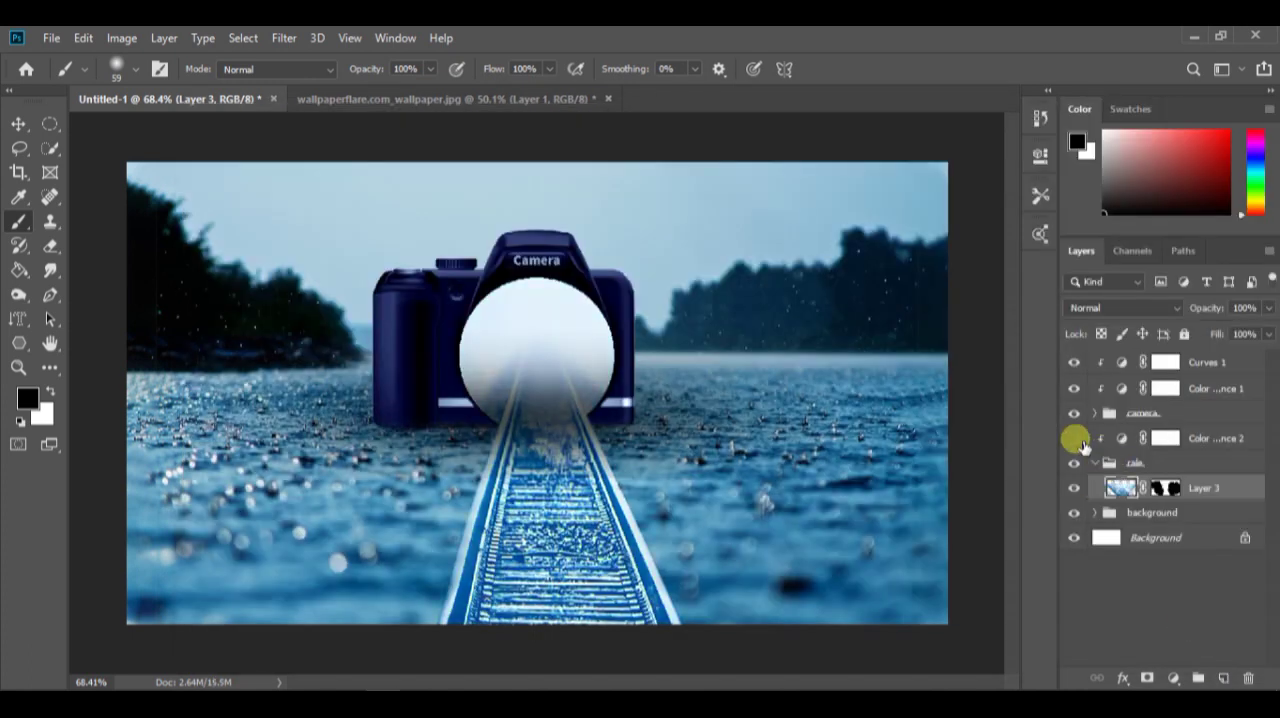
left_click(1200, 597)
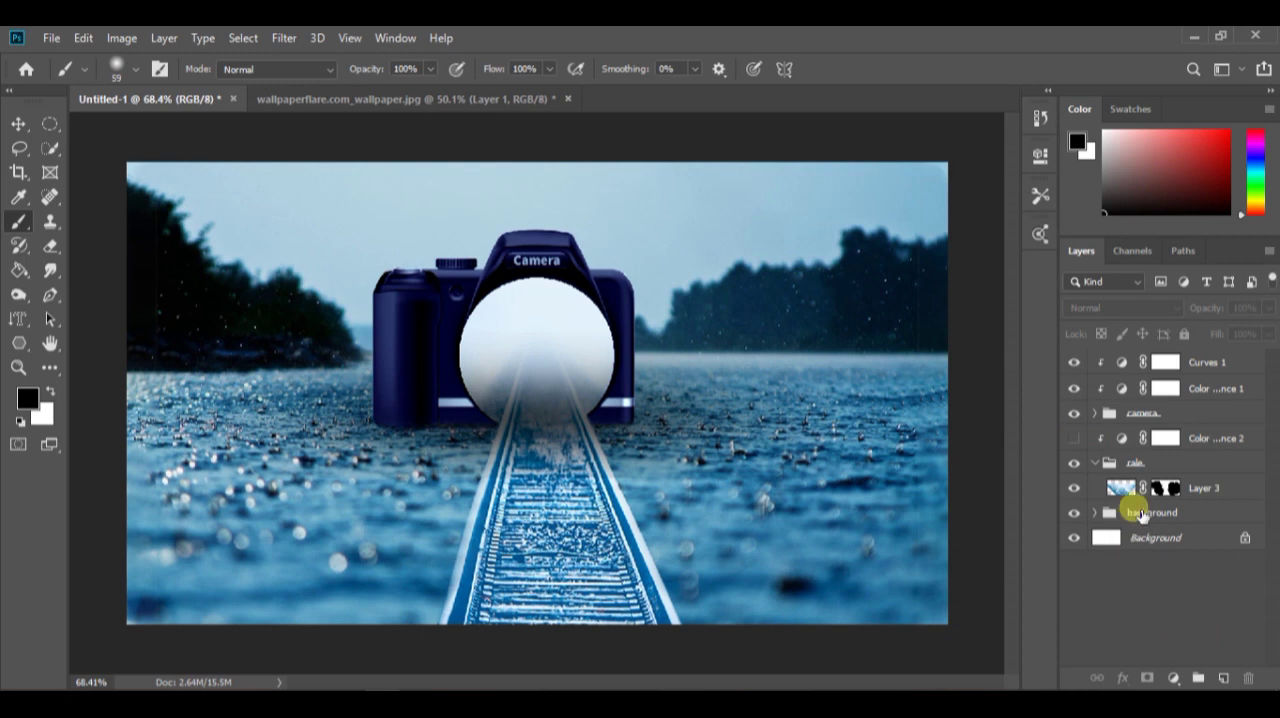
left_click(1095, 463)
left_click(1074, 440)
left_click(1074, 440)
left_click(1202, 440)
left_click(1248, 678)
left_click(649, 297)
left_click(1251, 441)
left_click(1248, 678)
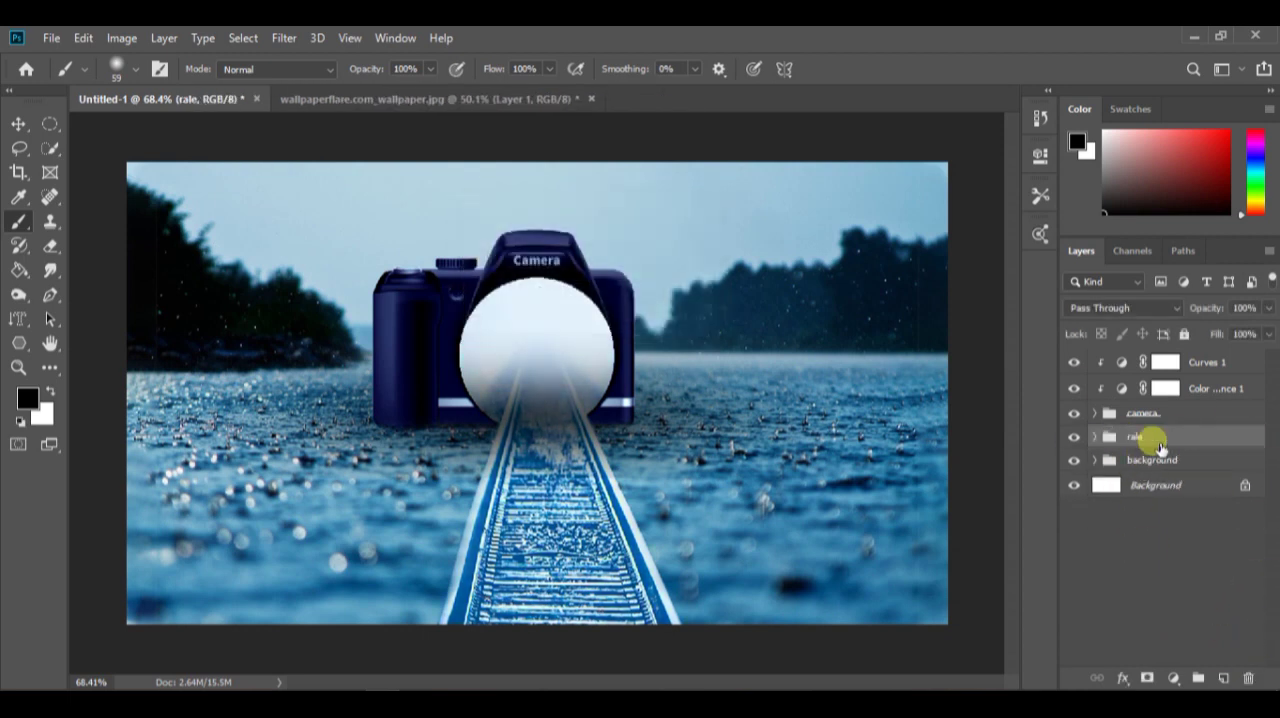
Add a layer below the railway image in the rale group and paint a soft black shadow along the track with a 181 px brush
left_click(1096, 437)
left_click(1223, 678)
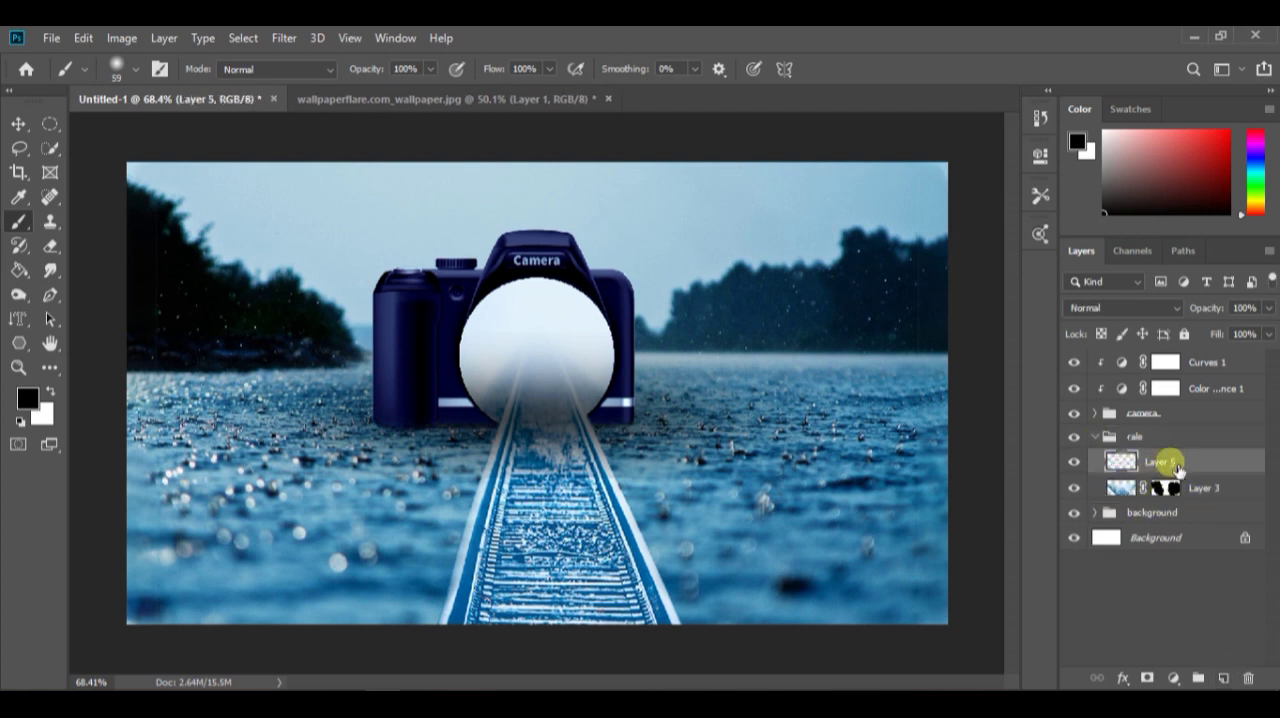
left_click_drag(1160, 460, 1172, 528)
mouse_move(566, 538)
left_mouse_down()
mouse_move(616, 533)
mouse_move(575, 480)
mouse_move(537, 469)
mouse_move(544, 553)
mouse_move(521, 584)
mouse_move(532, 531)
mouse_move(567, 481)
left_mouse_up()
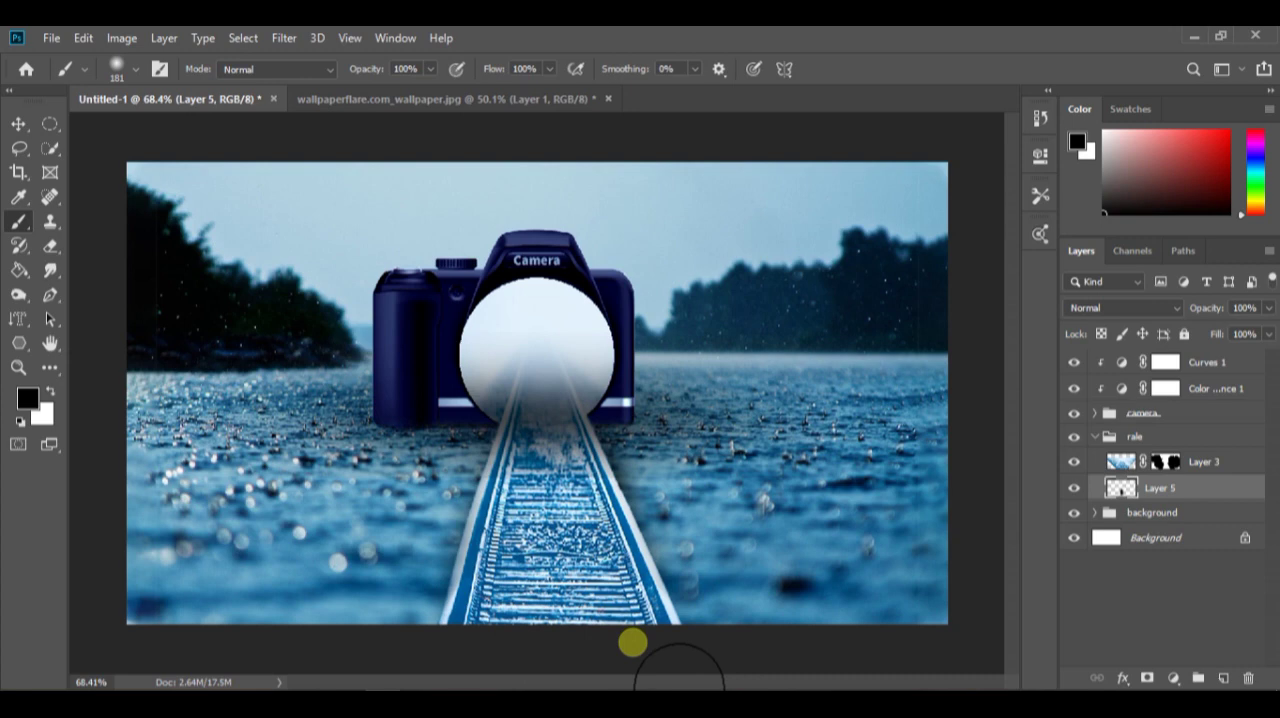
left_click_drag(529, 626, 463, 686)
scroll(577, 609, "down", 5)
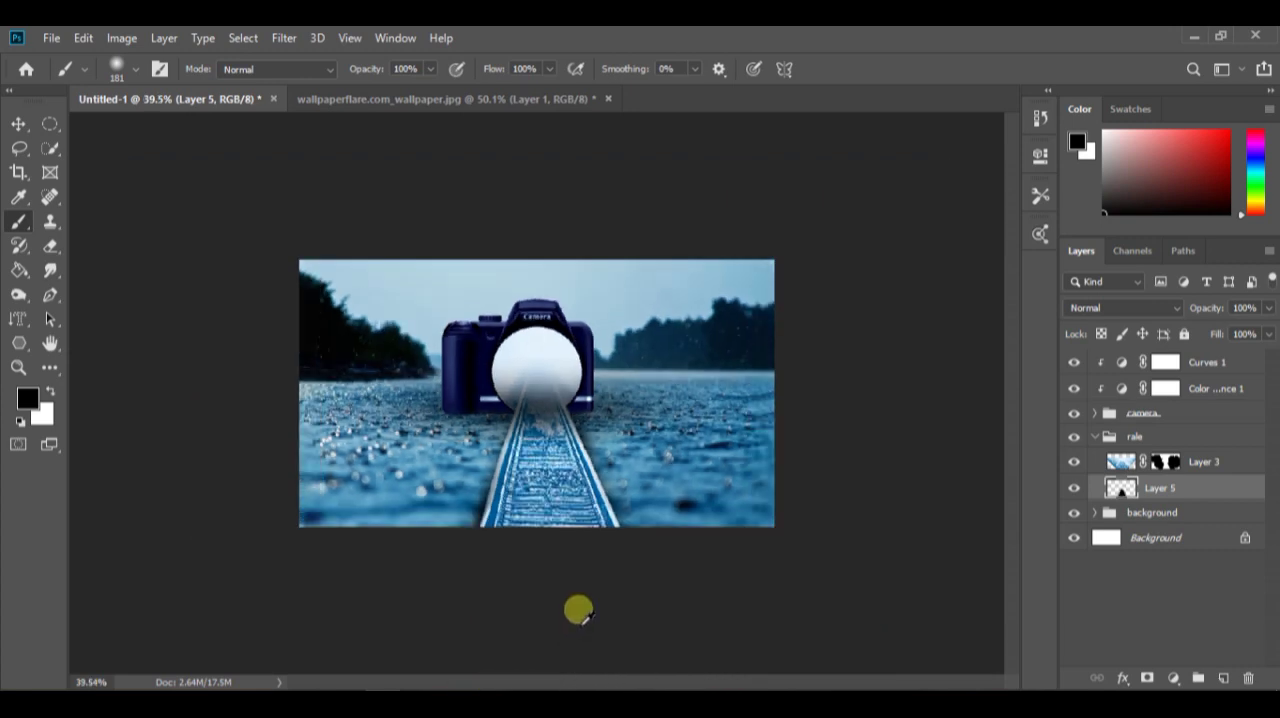
Widen the painted track shadow to about 120% of its width so it spreads past both sides of the rails
scroll(572, 600, "up", 7)
scroll(560, 565, "down", 3)
key("v")
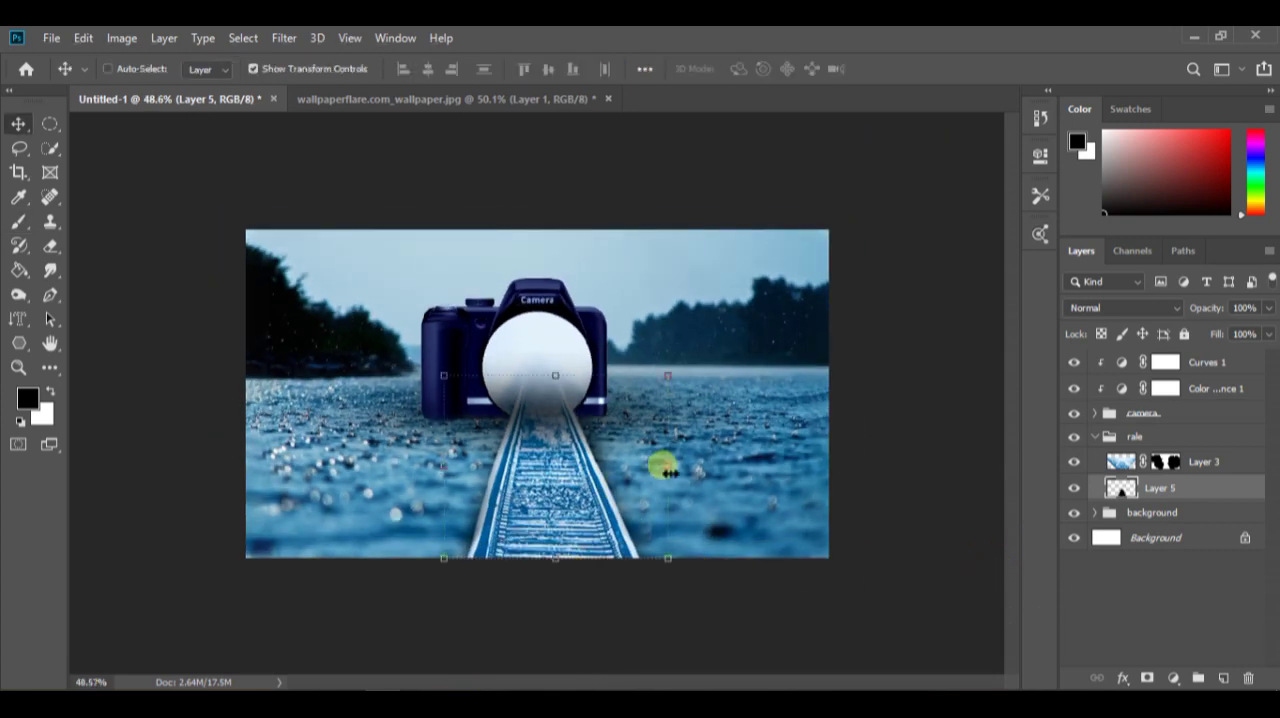
key("ctrl+t")
left_click_drag(443, 466, 421, 467)
left_click_drag(682, 466, 690, 464)
mouse_move(597, 480)
left_mouse_down()
mouse_move(584, 480)
mouse_move(597, 486)
left_mouse_up()
key("Return")
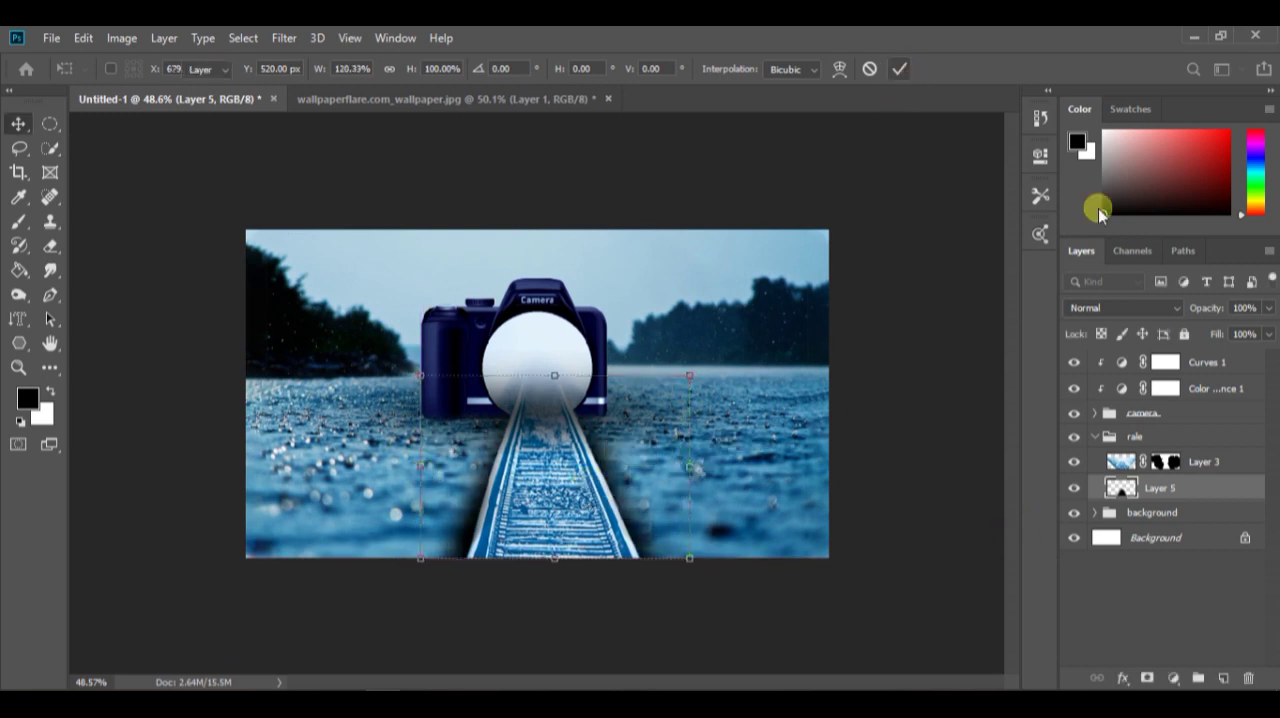
Lower the opacity of the track shadow layer and deselect it
left_click(1268, 308)
left_click_drag(1268, 329, 1193, 329)
left_click(1208, 602)
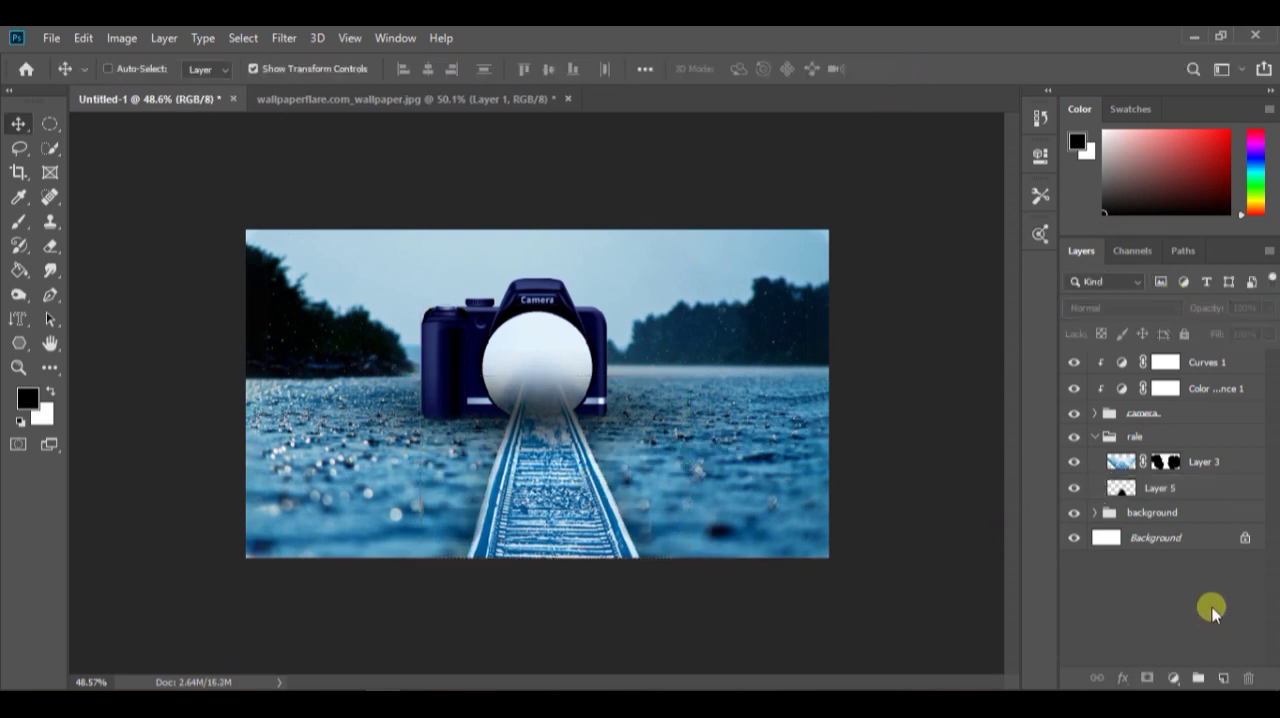
Apply the Camera Raw filter to the railway image layer to darken it and mute its bright blue
scroll(530, 487, "up", 3)
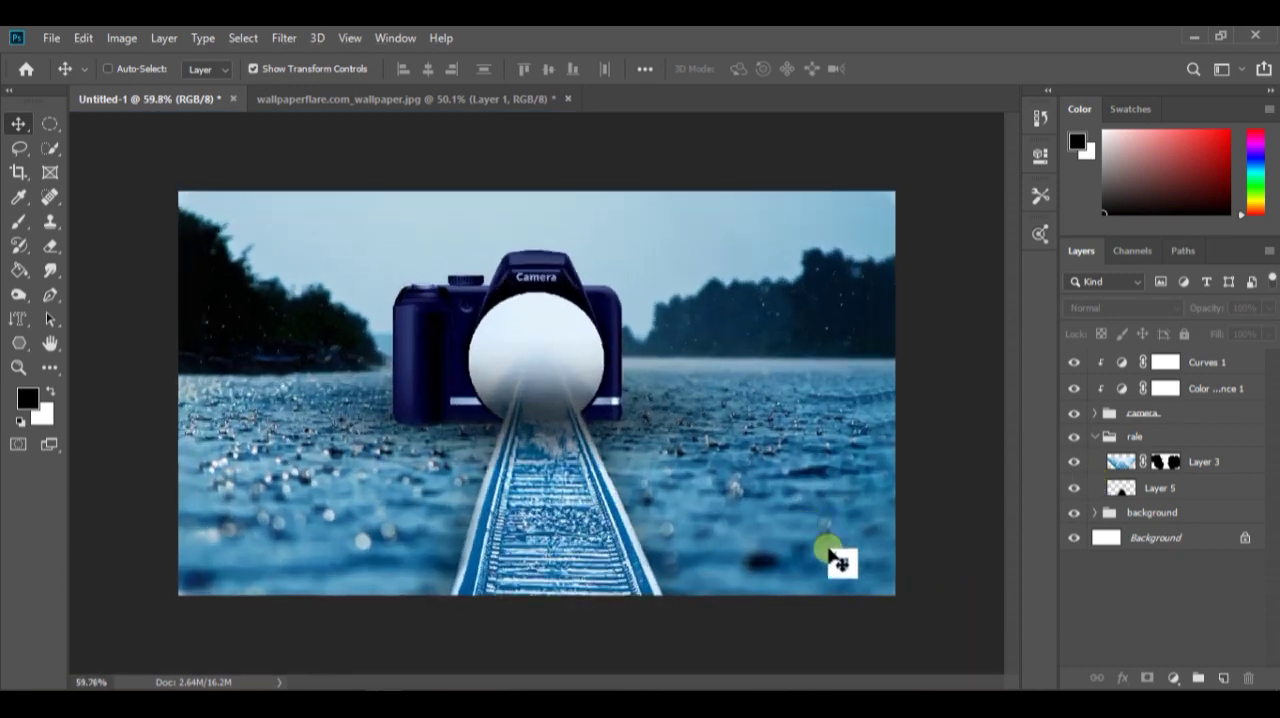
scroll(543, 451, "up", 2)
left_click(541, 452, "ctrl")
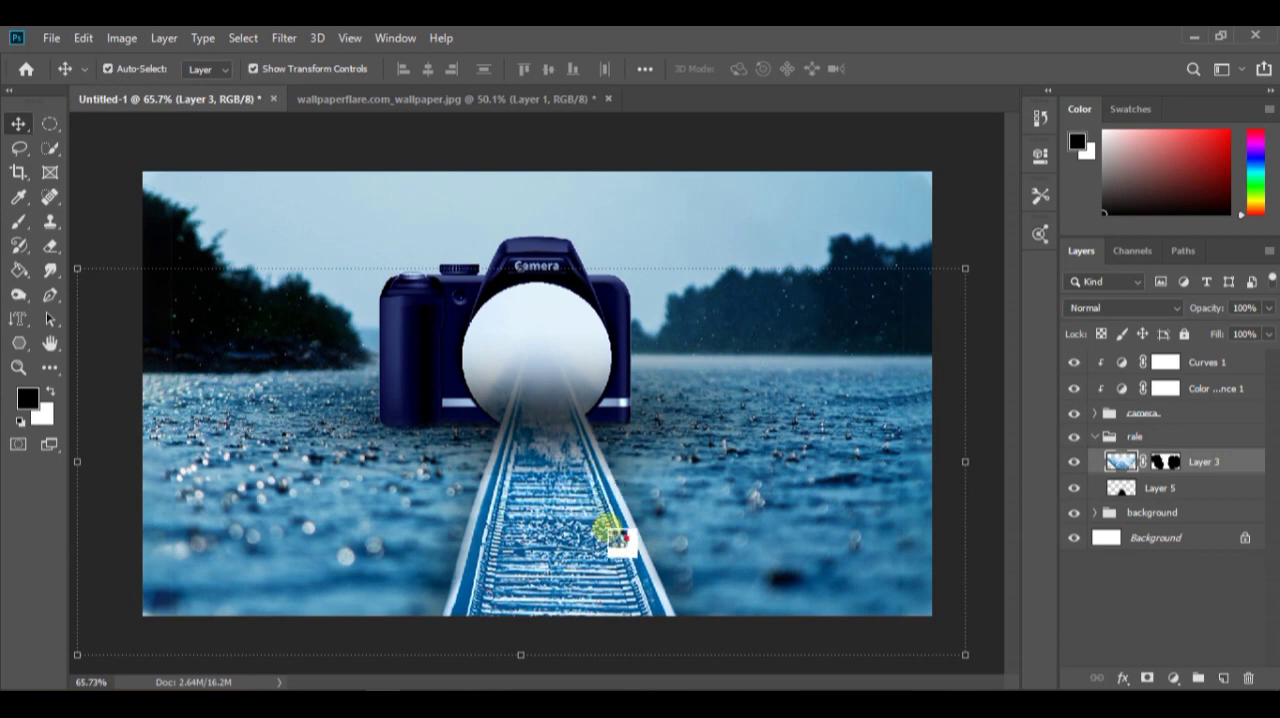
key("ctrl+shift+a")
left_click_drag(1126, 403, 1138, 428)
scroll(1128, 481, "down", 3)
left_click(1215, 639)
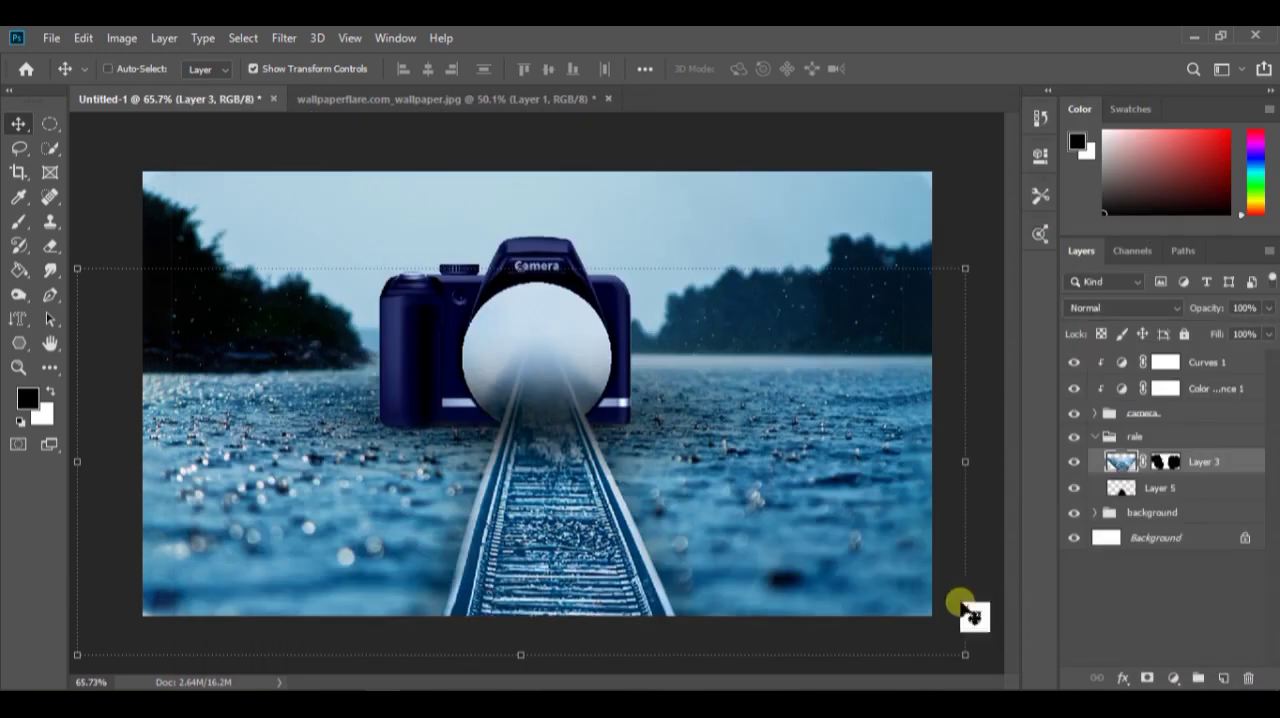
left_click(1160, 612)
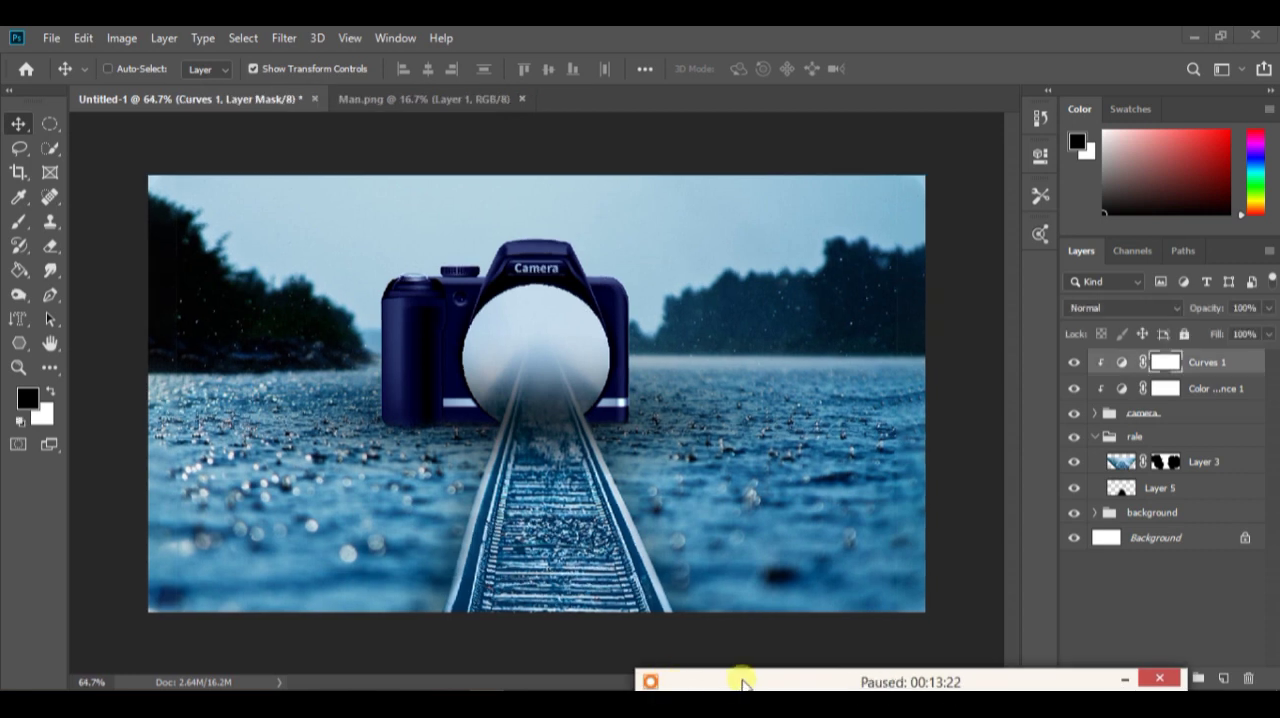
Bring the man cutout from Man.png into the composition, scaled to 19.98% and standing on the track before the lens
left_click(420, 100)
left_click_drag(470, 285, 657, 483)
scroll(657, 484, "down", 1)
left_click_drag(625, 594, 560, 442)
scroll(532, 426, "up", 11)
left_click_drag(523, 363, 563, 398)
left_click_drag(592, 518, 585, 512)
left_click_drag(571, 414, 586, 424)
left_click_drag(601, 519, 601, 496)
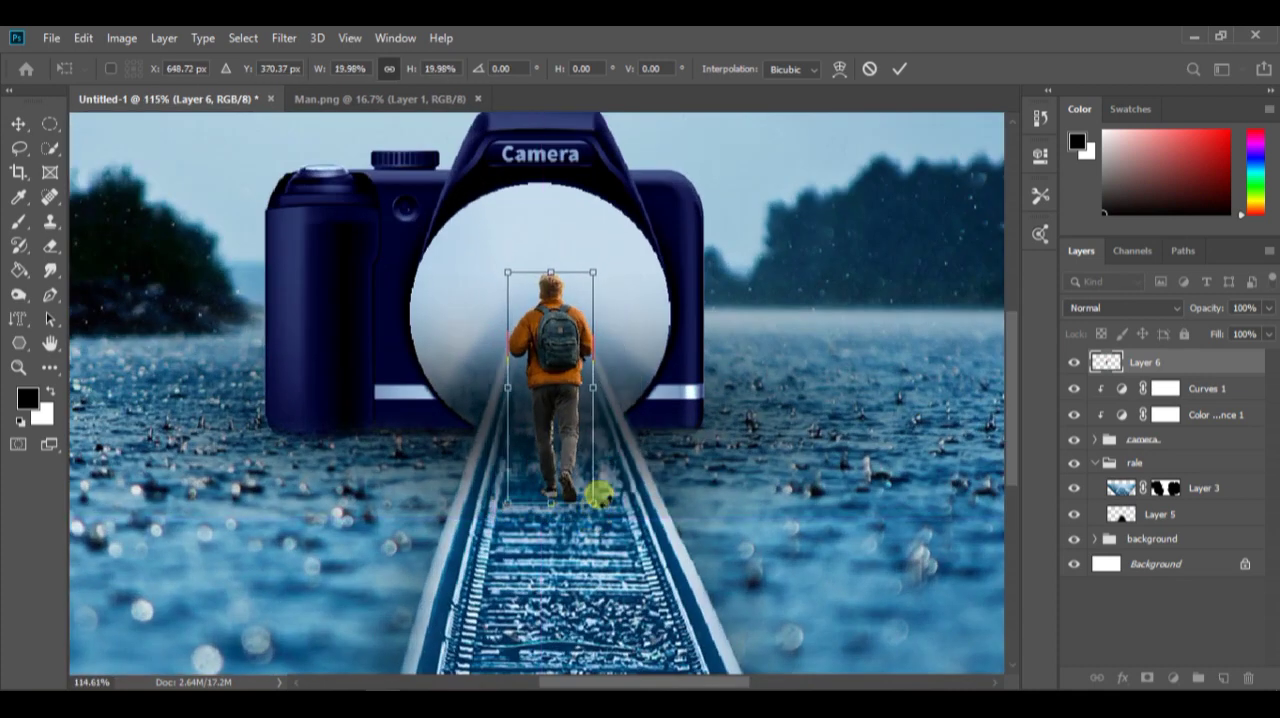
left_click(904, 70)
Duplicate the man layer and fill the copy's figure with black using the Paint Bucket
scroll(672, 358, "down", 5)
scroll(509, 389, "up", 4)
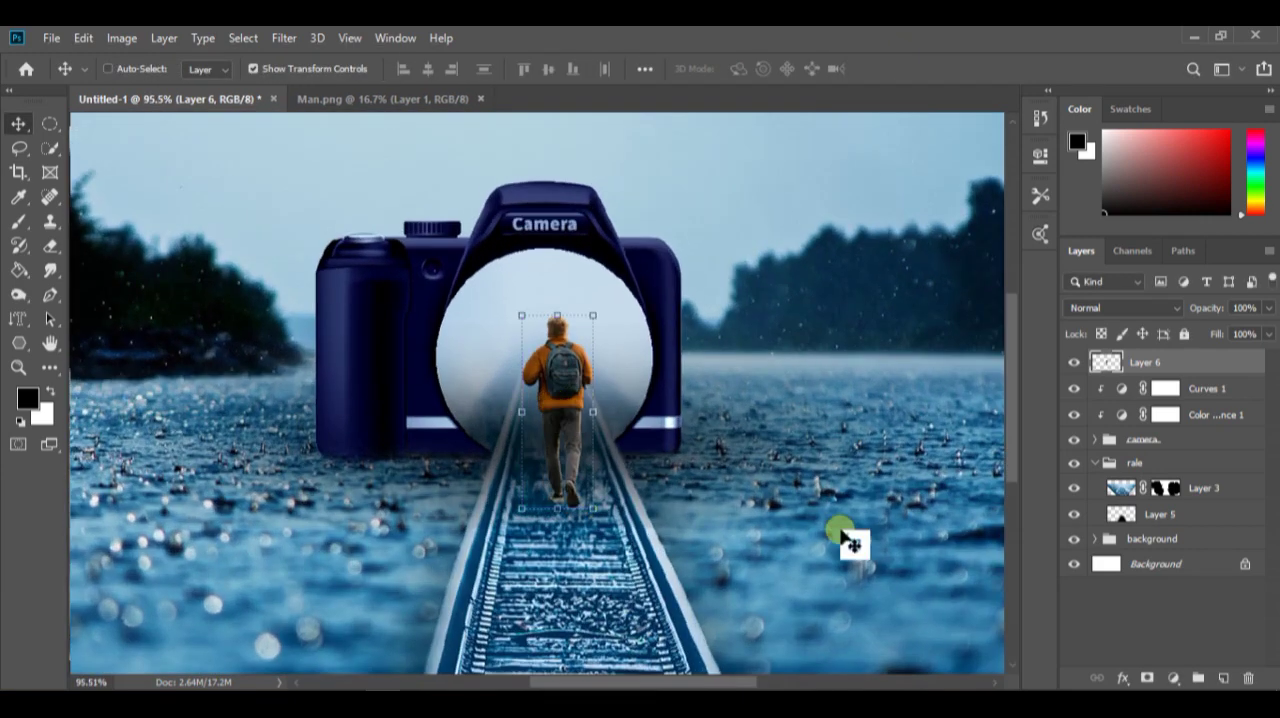
key("ctrl+j")
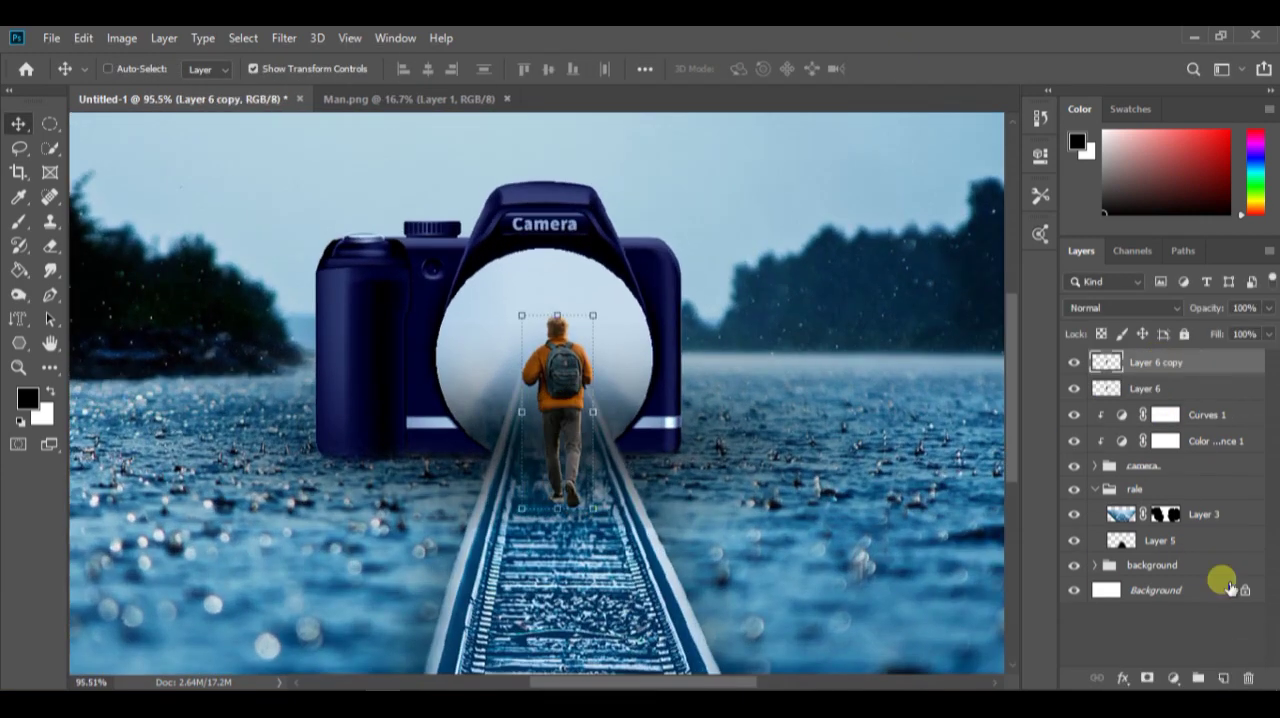
left_click(18, 269)
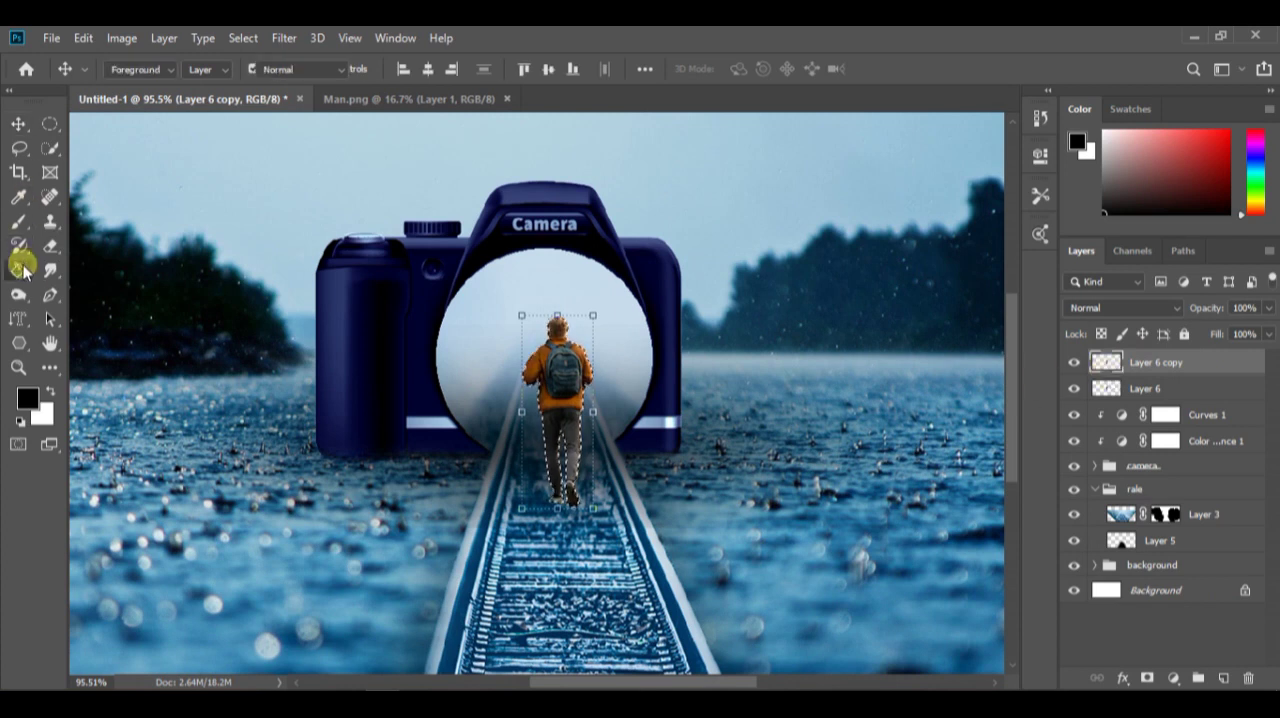
left_click(565, 372)
left_click(571, 456)
left_click(571, 490)
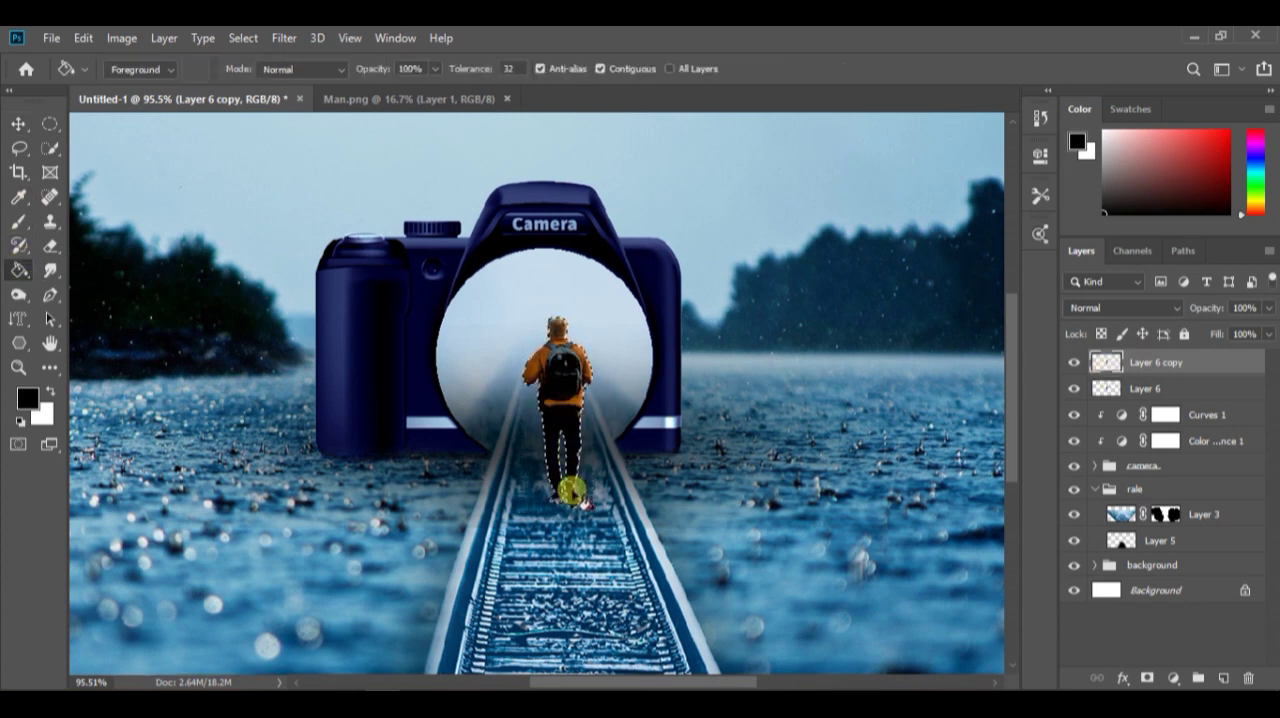
left_click(556, 355)
key("ctrl+d")
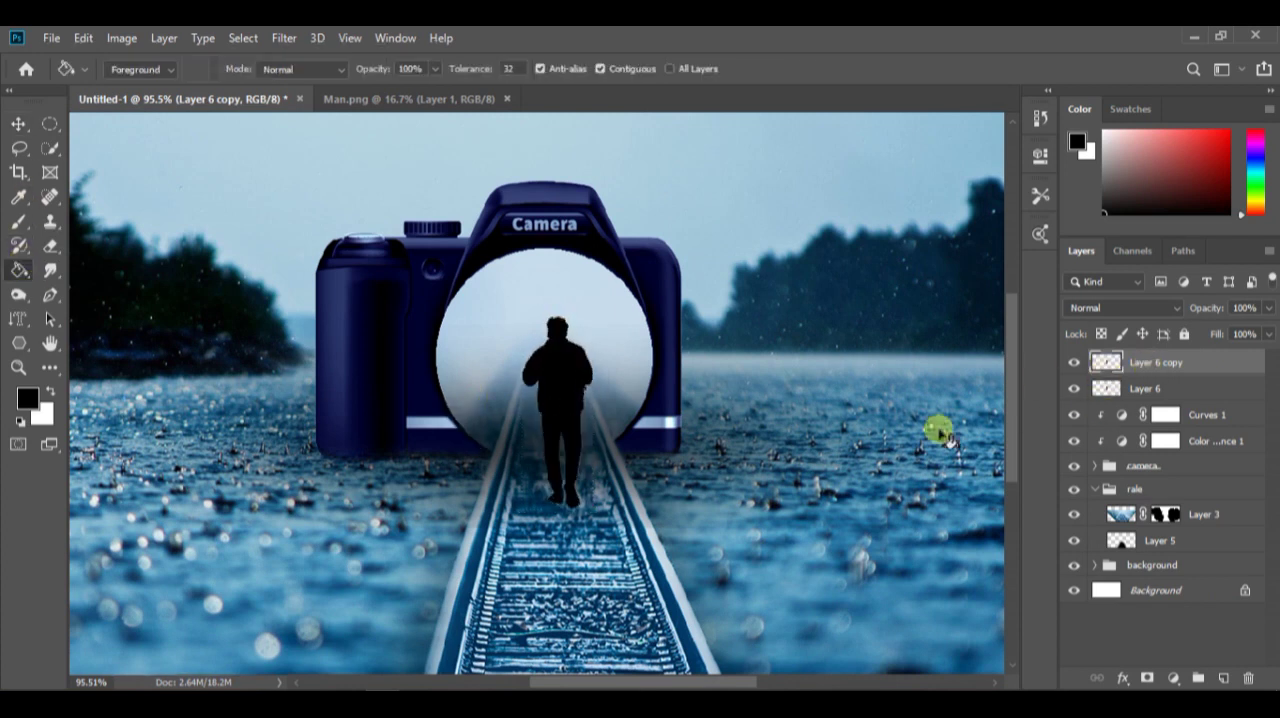
Flip the black silhouette vertically and align it beneath the man's feet as a cast shadow
key("v")
right_click(548, 408)
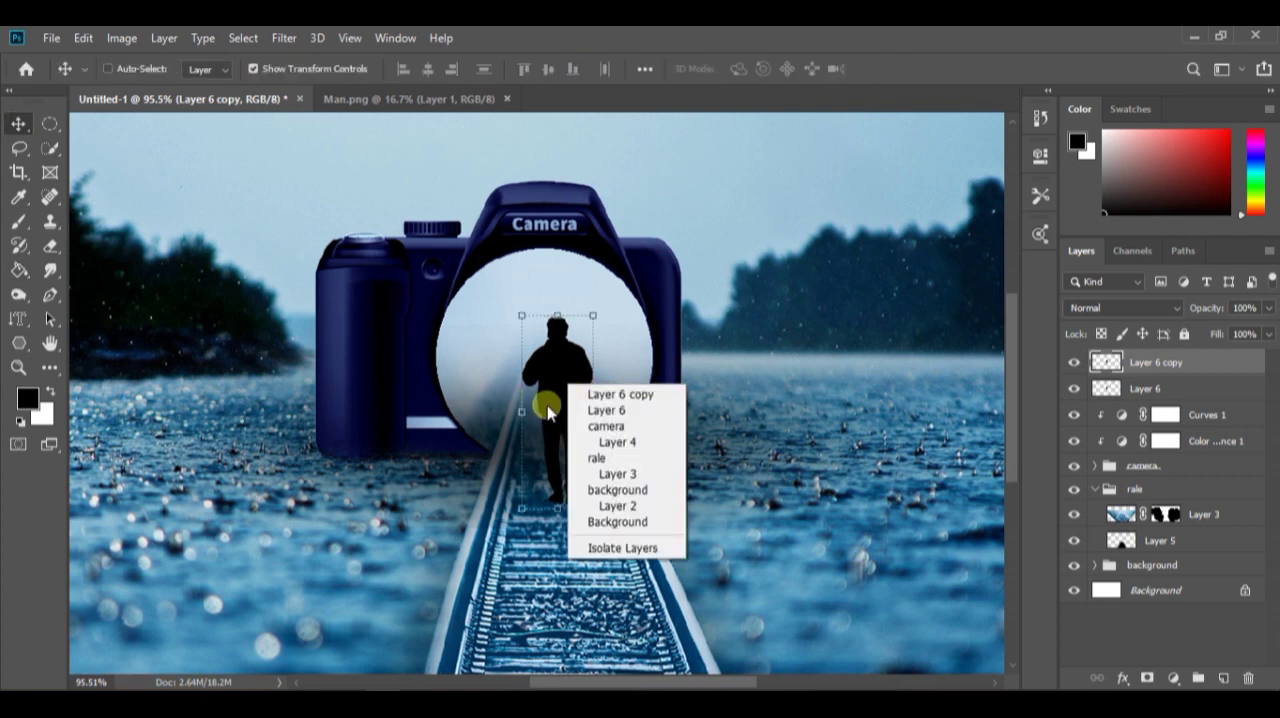
key("Escape")
key("ctrl+t")
right_click(557, 370)
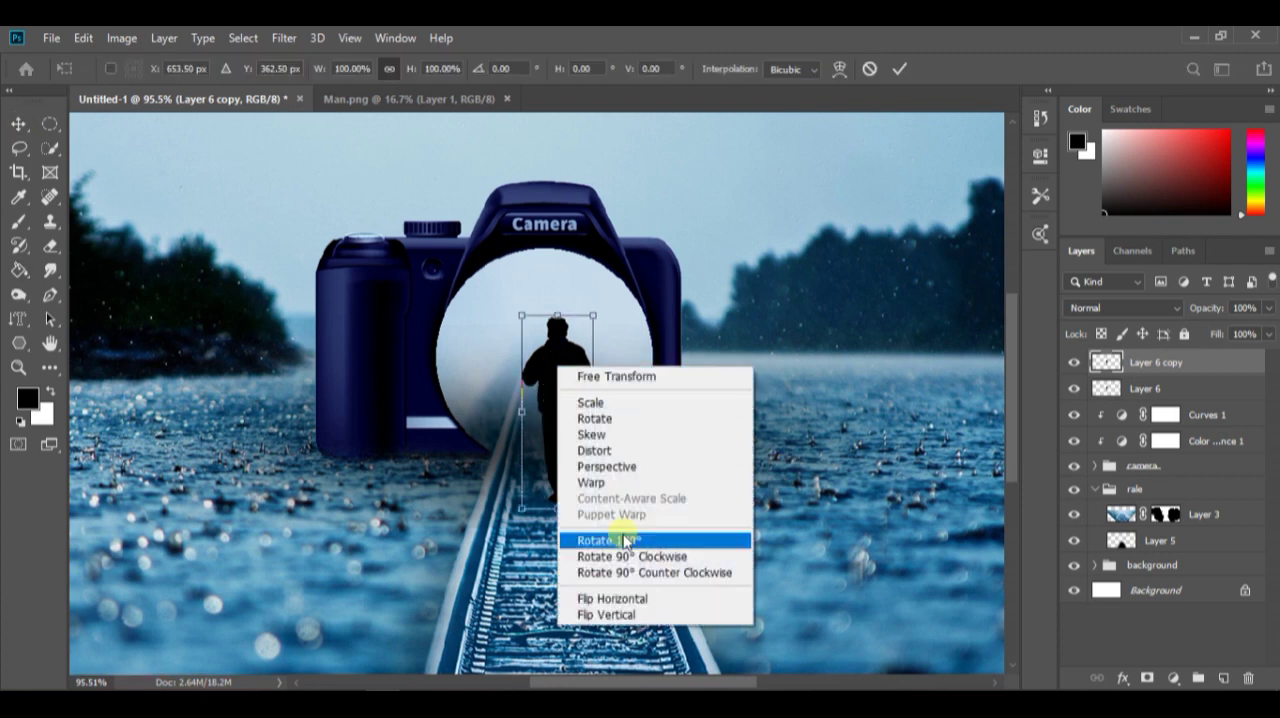
left_click(619, 613)
left_click_drag(568, 400, 572, 590)
scroll(572, 592, "up", 8)
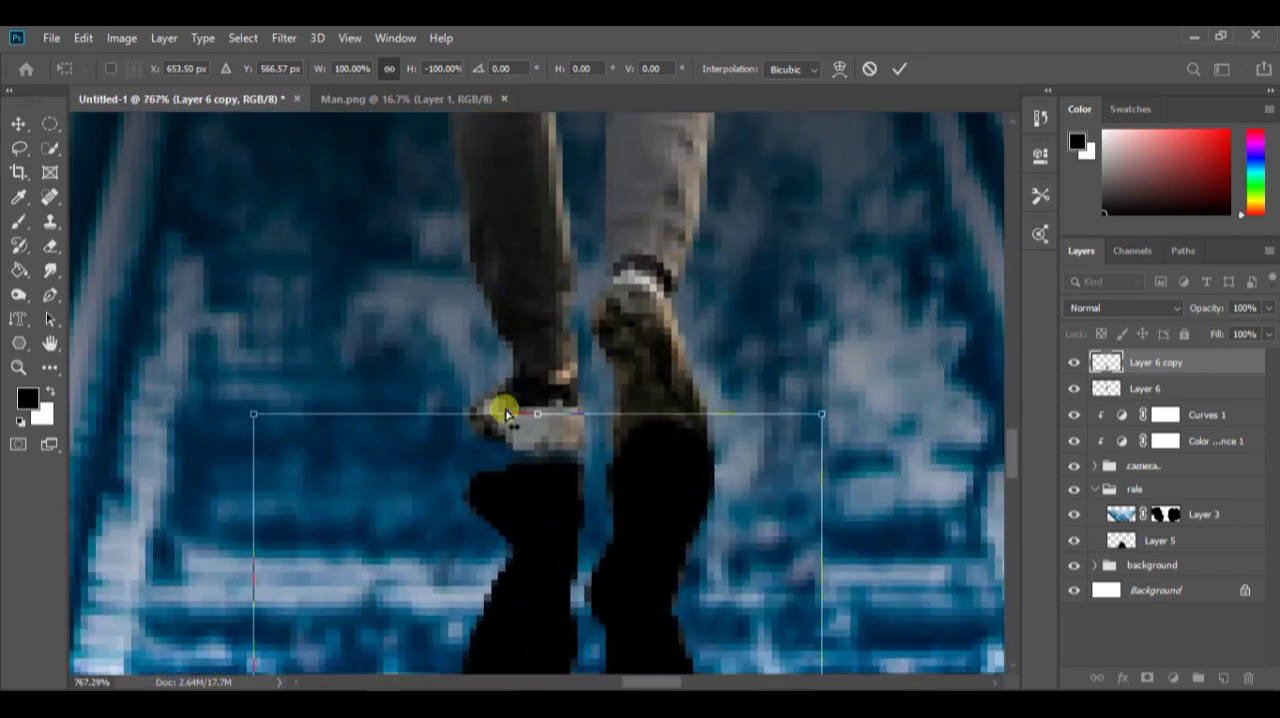
mouse_move(540, 417)
left_mouse_down()
mouse_move(533, 397)
mouse_move(546, 426)
left_mouse_up()
left_click(900, 68)
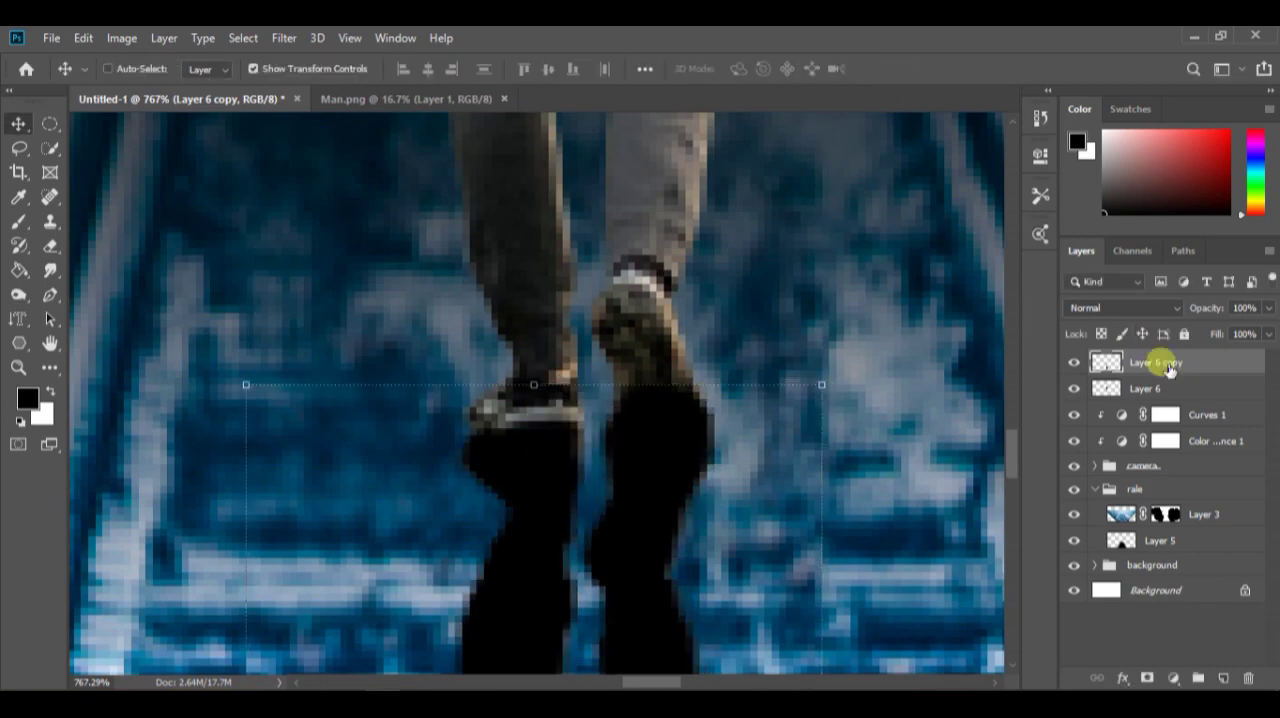
Move the silhouette layer below the man's layer
left_click_drag(1170, 369, 1162, 401)
scroll(591, 468, "down", 9)
scroll(884, 458, "down", 1)
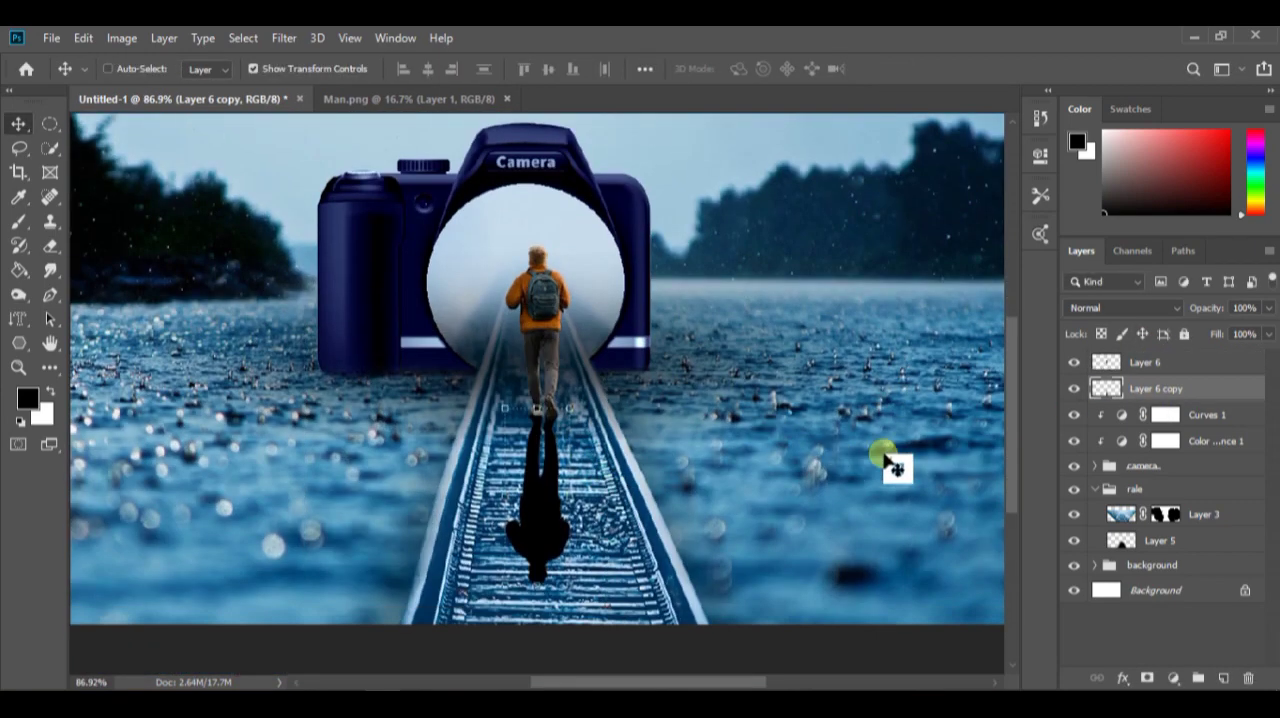
Apply a Gaussian Blur with a 3.3-pixel radius to the silhouette shadow and lower its opacity to 72%
left_click(284, 38)
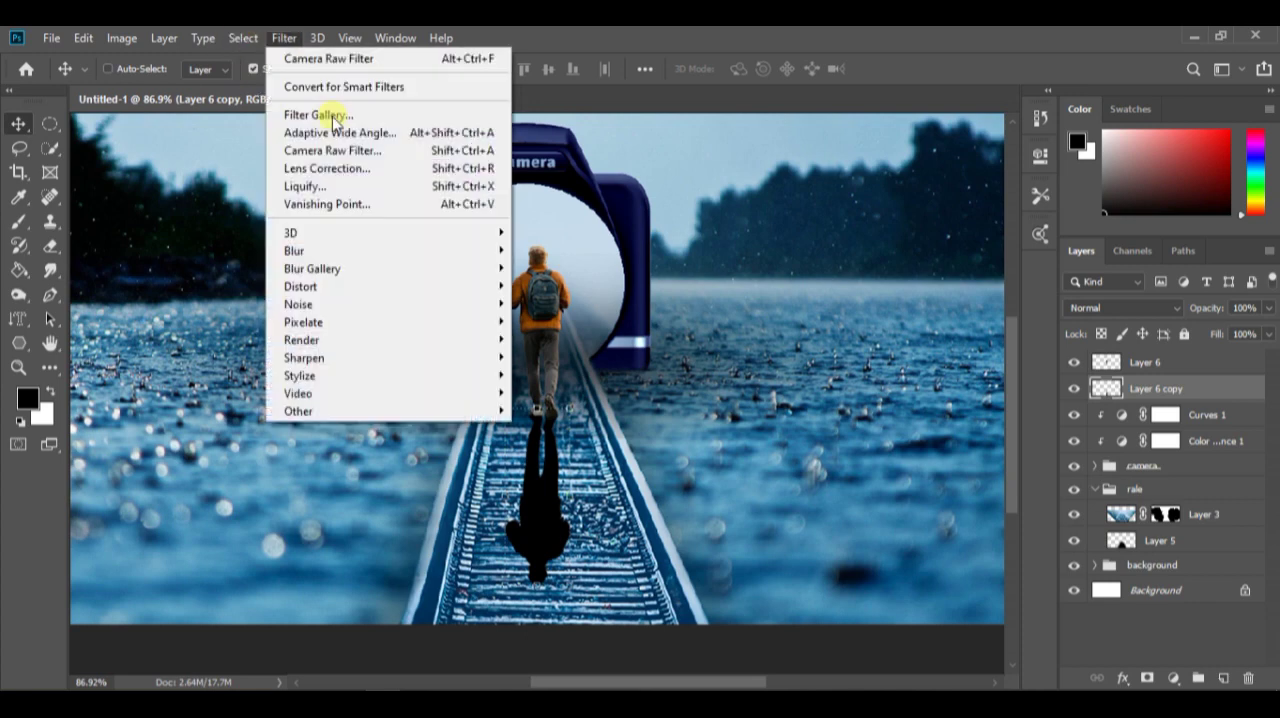
mouse_move(406, 251)
left_click(591, 320)
left_click_drag(949, 430, 918, 432)
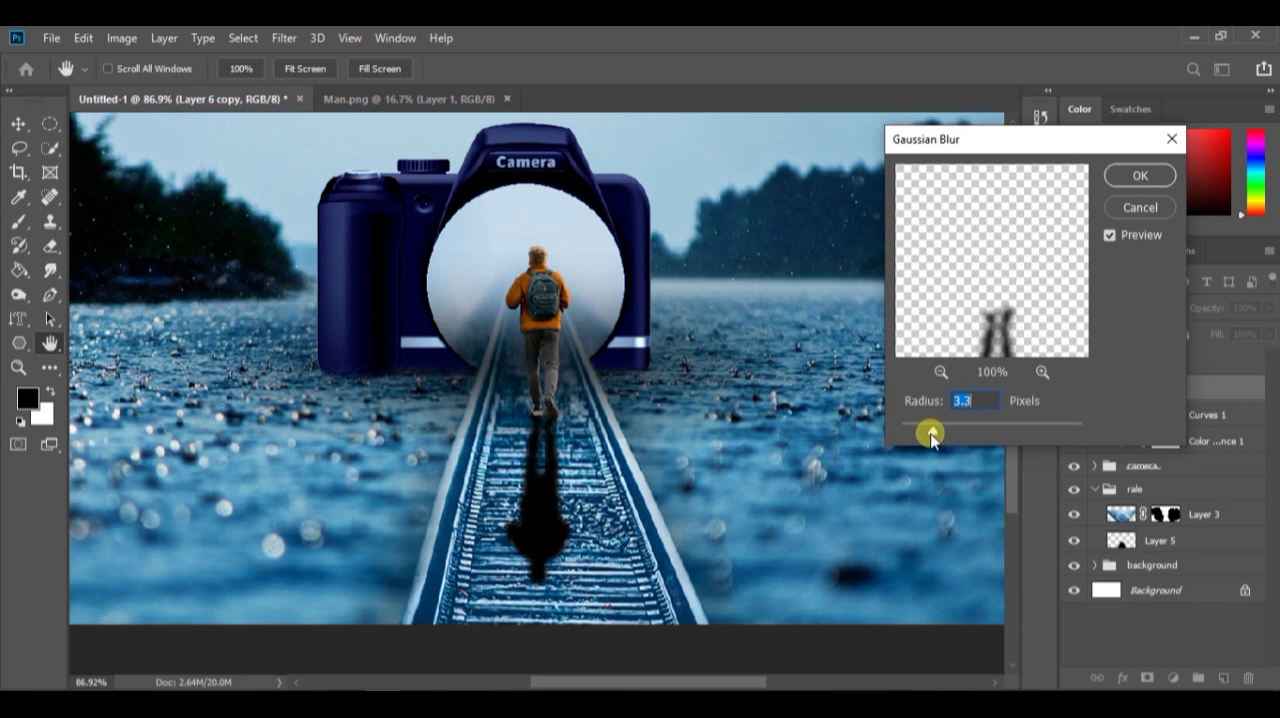
left_click(1140, 177)
mouse_move(1245, 340)
left_mouse_down()
mouse_move(1222, 333)
mouse_move(1238, 333)
left_mouse_up()
scroll(737, 380, "down", 5)
scroll(737, 380, "up", 3)
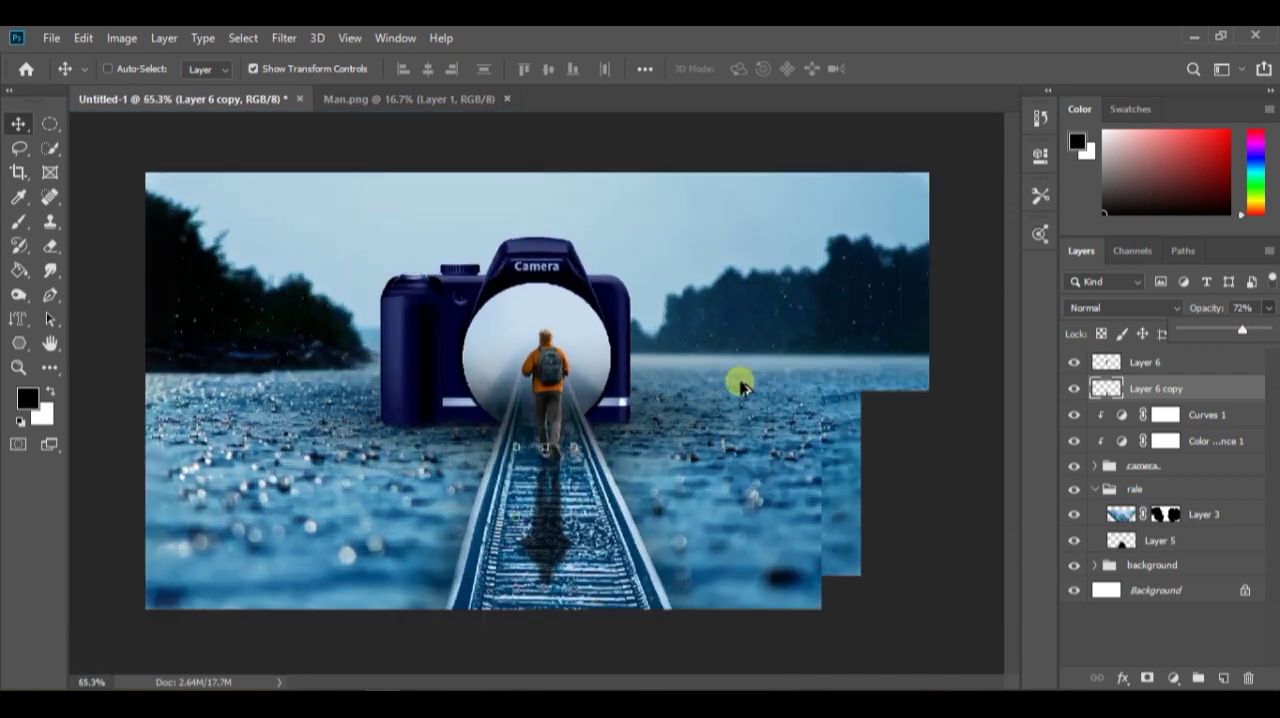
Group the man layer with its shadow layer and name the group man
left_click(1222, 362)
left_click(1245, 390, "shift")
right_click(1245, 390)
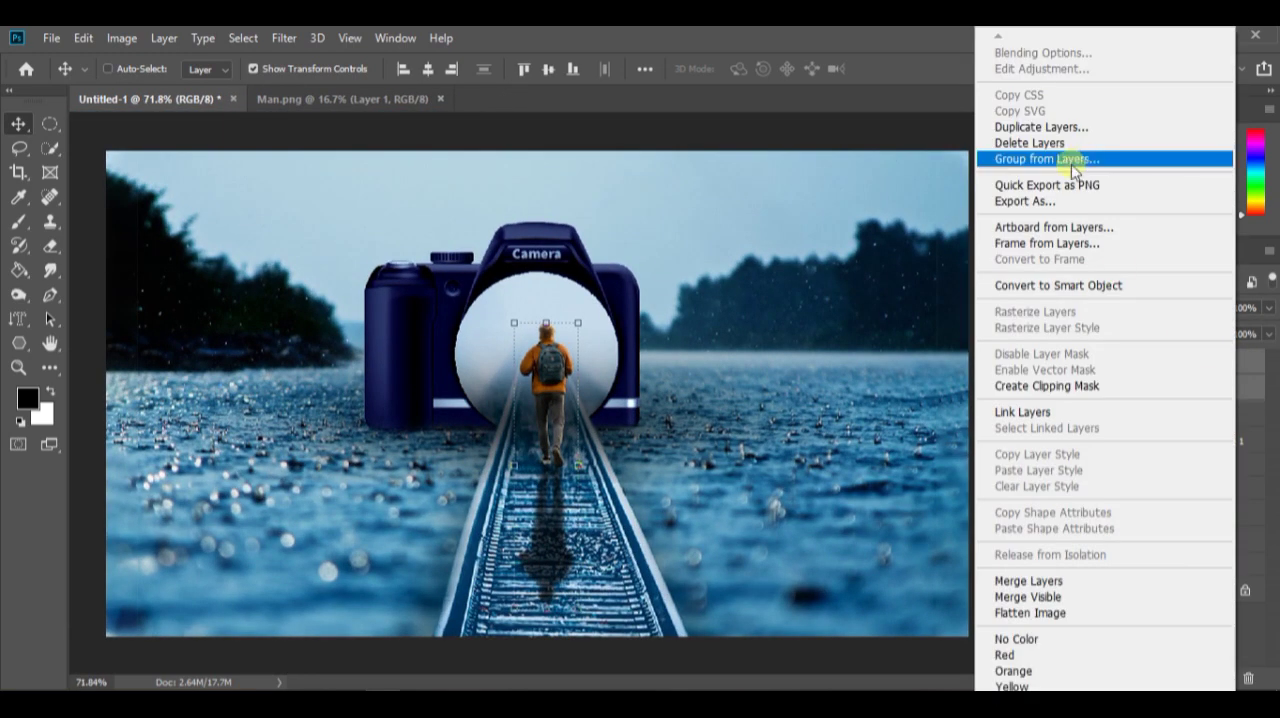
left_click(1157, 161)
left_click(786, 225)
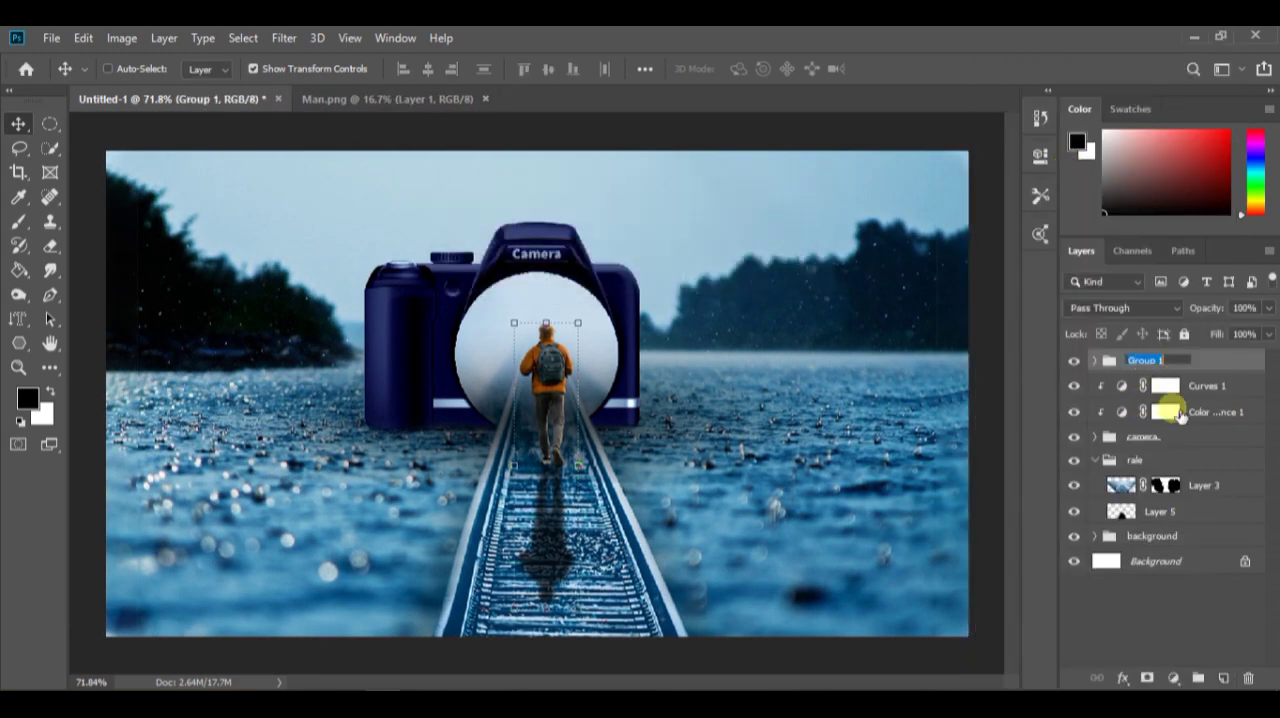
key("Return")
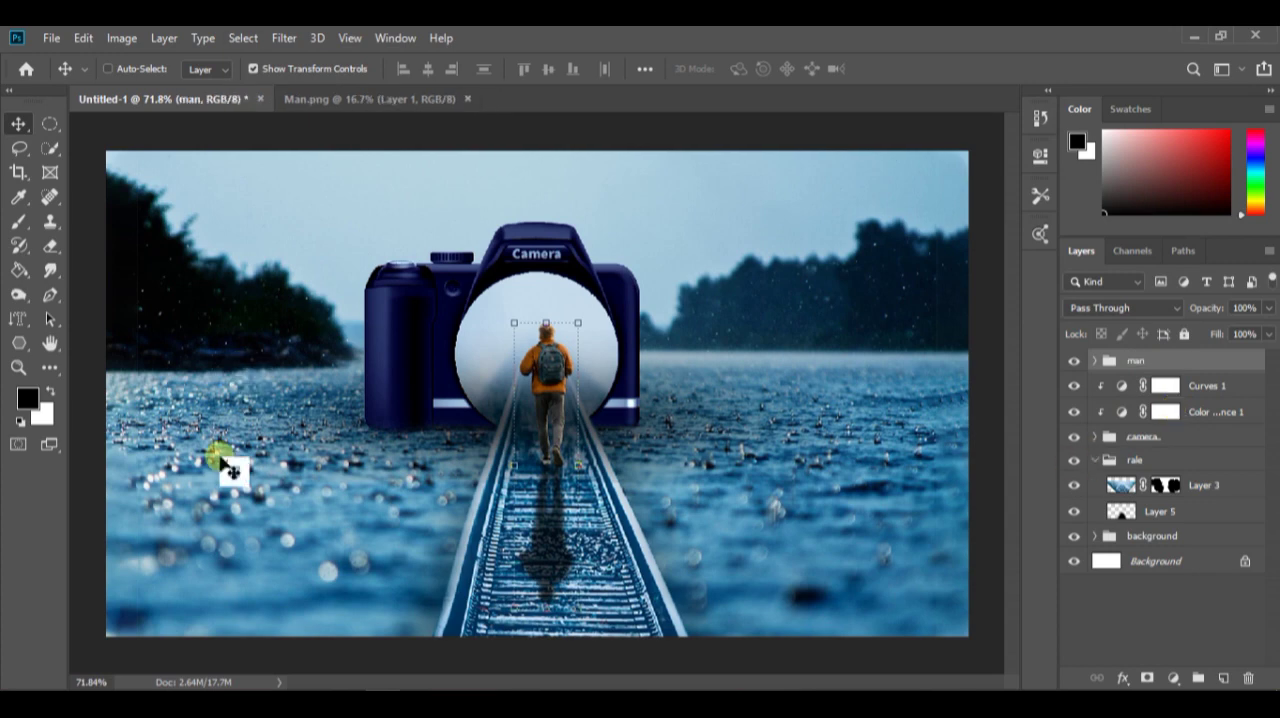
Select the camera image layer inside the camera group and hide the clipped Curves and Color Balance adjustments
scroll(563, 474, "down", 4)
scroll(568, 535, "up", 6)
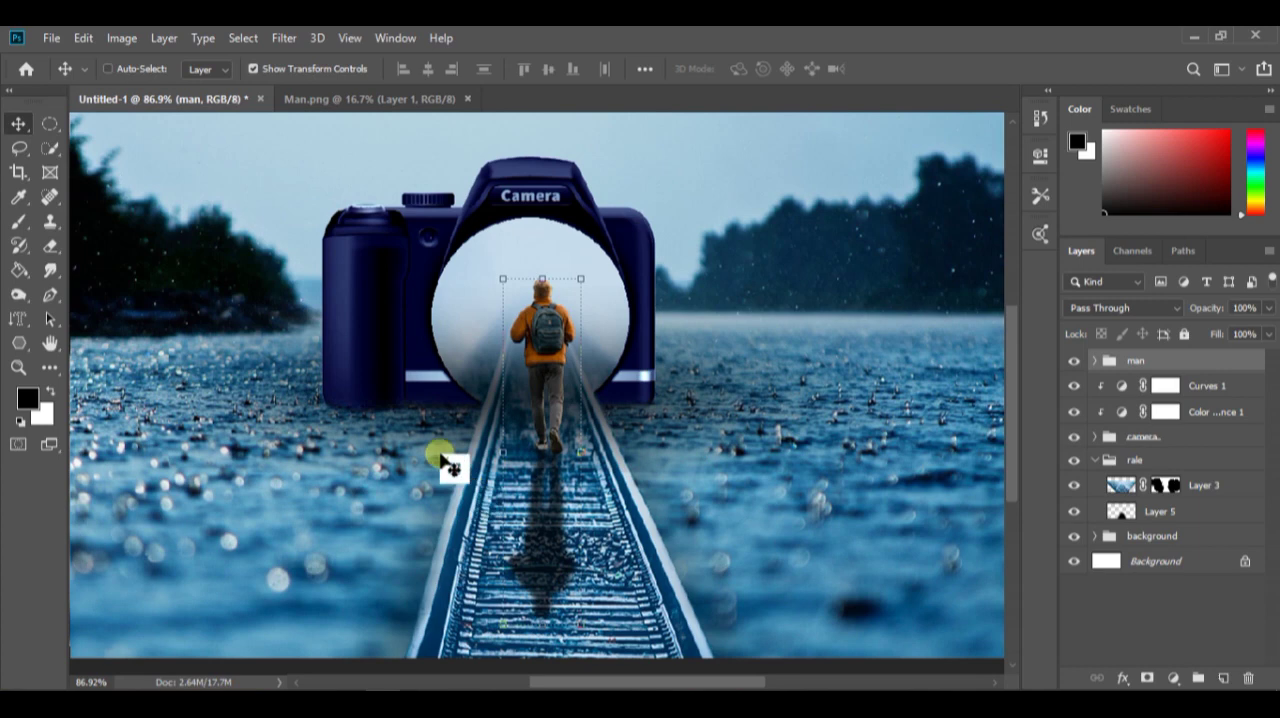
left_click(1197, 459)
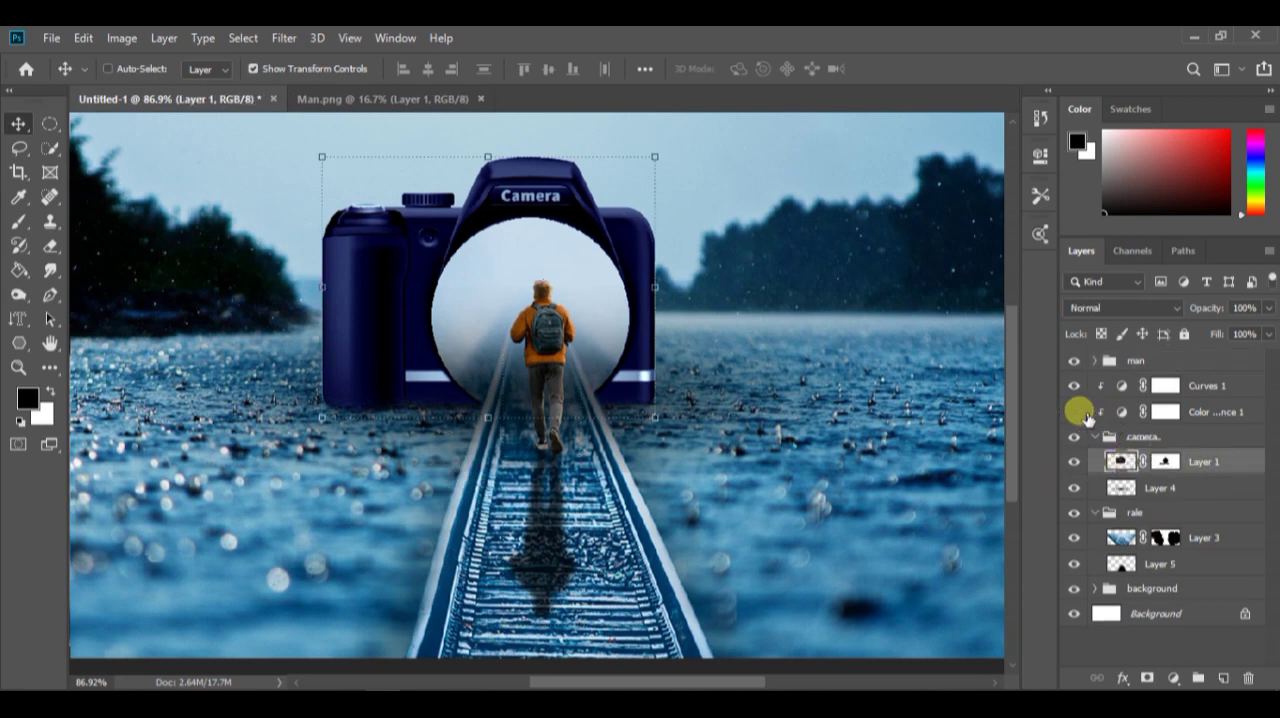
left_click_drag(1079, 412, 1076, 387)
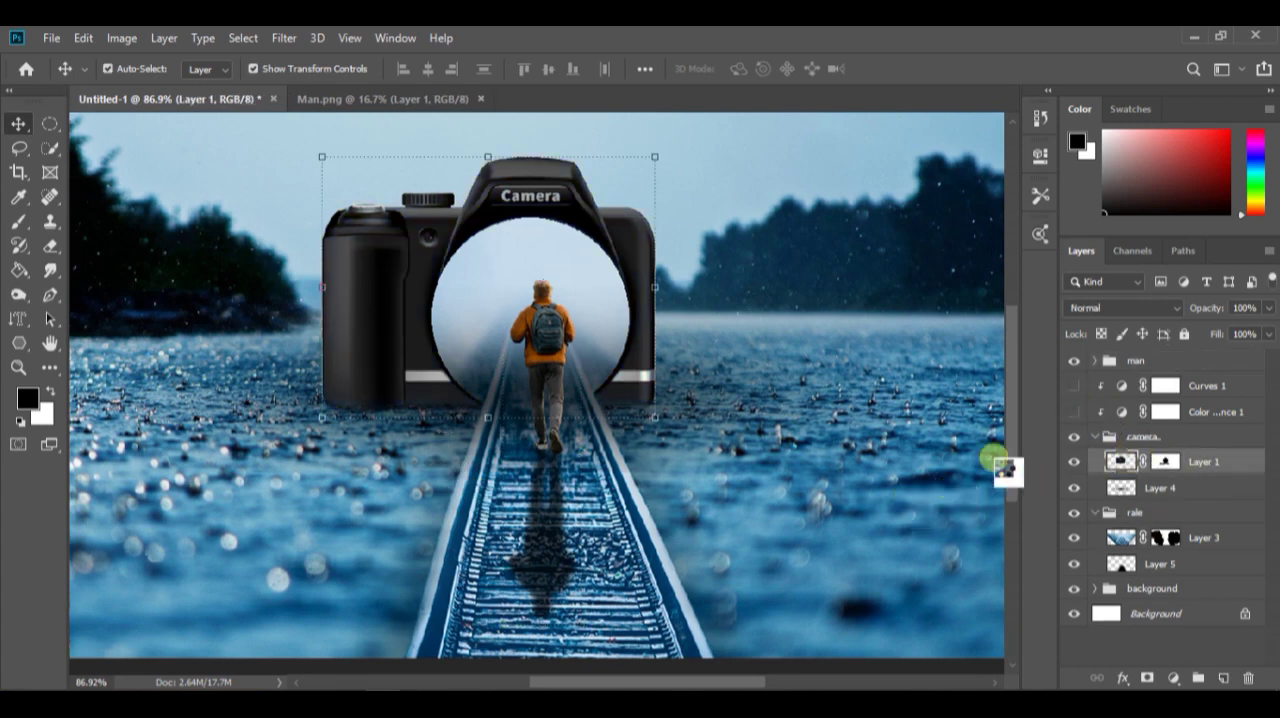
Apply the Camera Raw filter to the camera image layer, tinting its black body blue to match the scene
key("ctrl+shift+a")
left_click_drag(740, 432, 742, 433)
left_click_drag(1125, 400, 1057, 398)
mouse_move(1127, 433)
left_mouse_down()
mouse_move(1146, 434)
mouse_move(1131, 431)
left_mouse_up()
left_click_drag(1126, 491, 1114, 491)
scroll(1140, 497, "down", 3)
mouse_move(1193, 536)
left_mouse_down()
mouse_move(1216, 535)
mouse_move(1199, 541)
left_mouse_up()
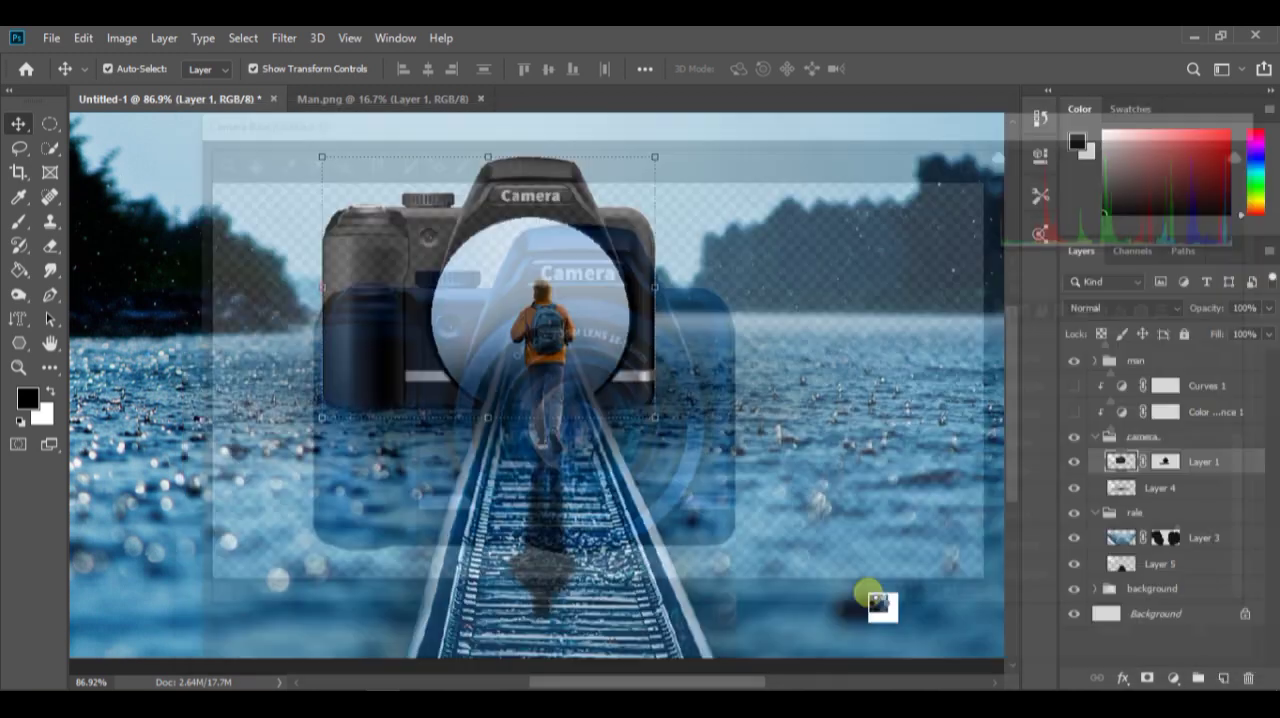
scroll(557, 471, "up", 3)
scroll(547, 395, "down", 3)
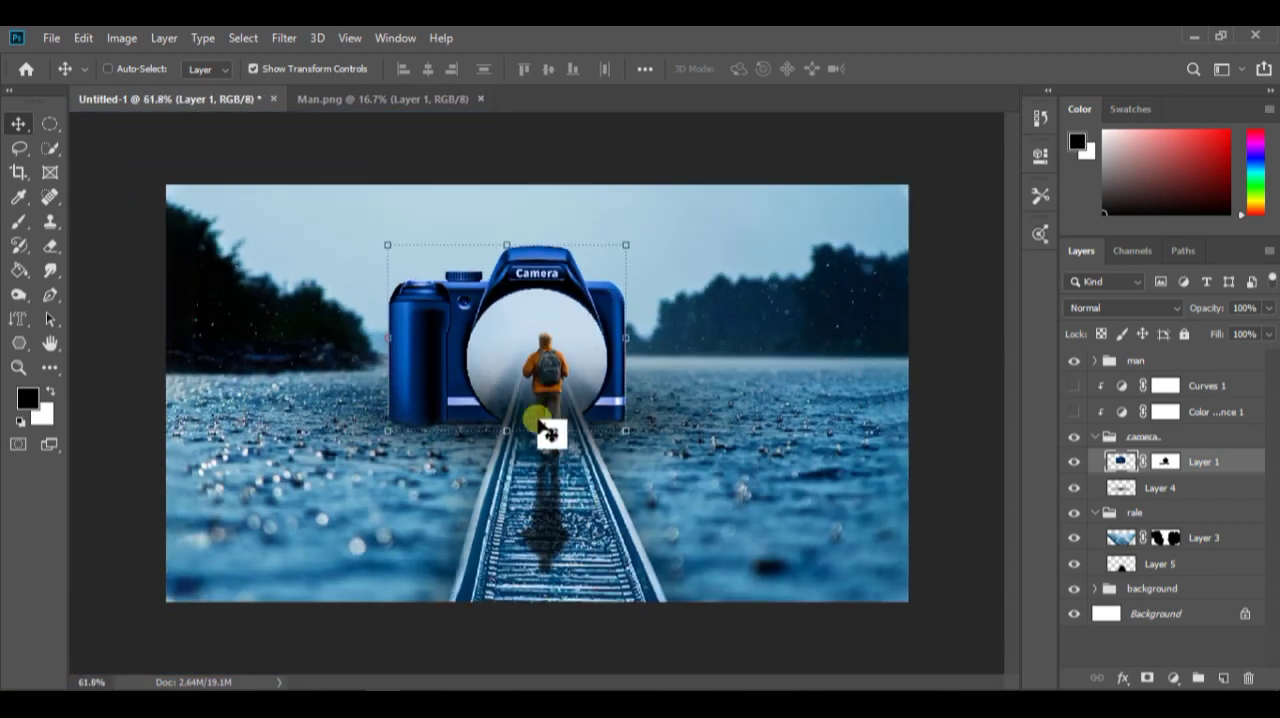
Collapse the camera and rale groups, and delete the hidden Curves and Color Balance adjustments
left_click(1095, 437)
left_click(1095, 461)
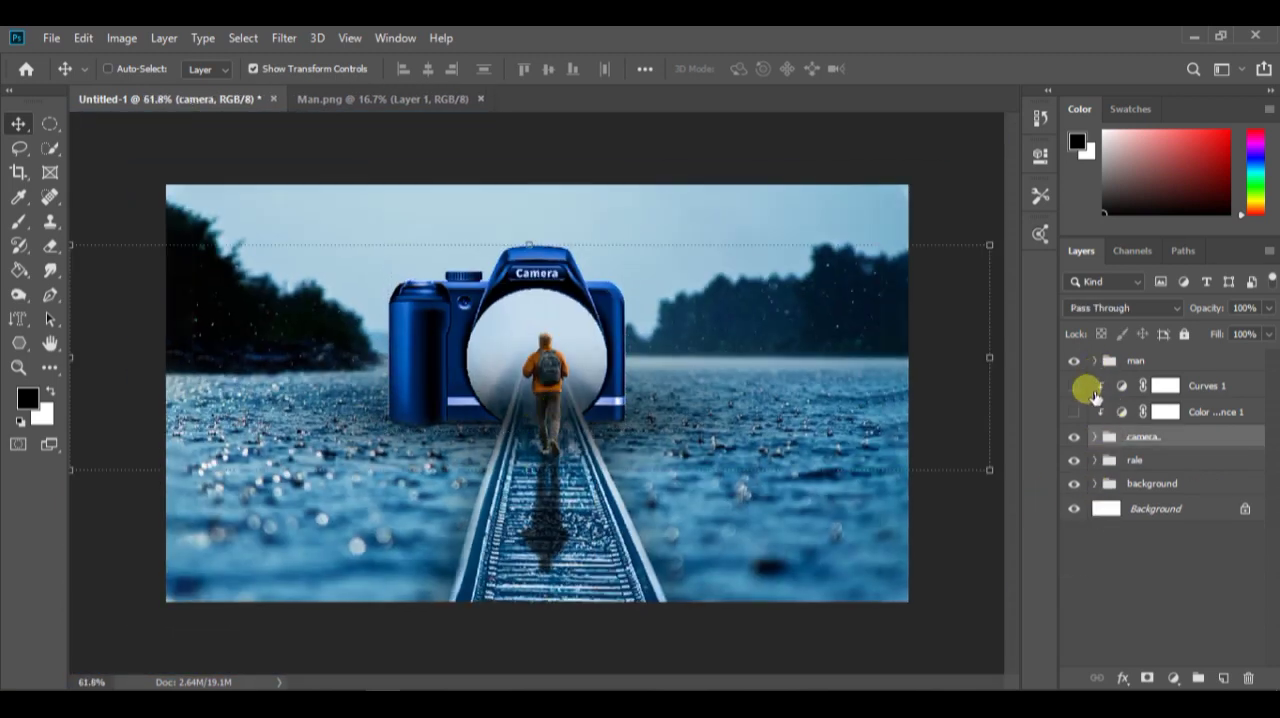
left_click(1216, 412)
left_click(1212, 387, "shift")
left_click(1248, 678)
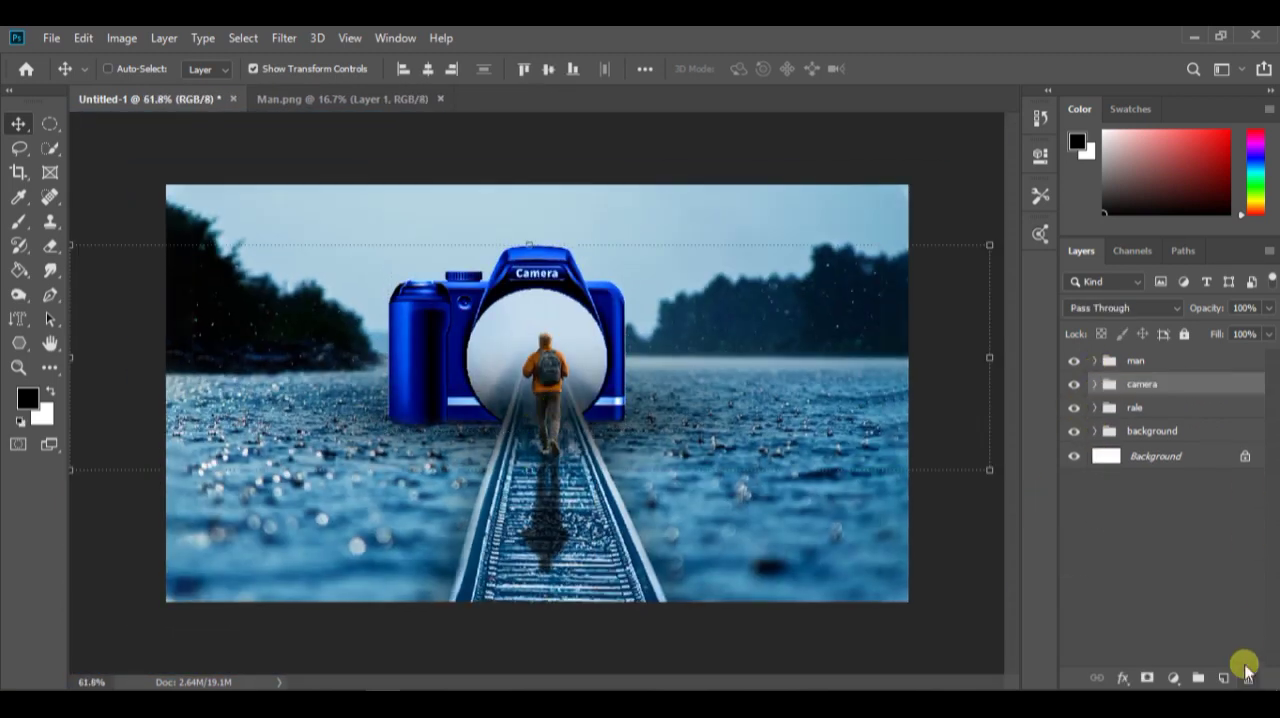
Toggle the visibility of the man, camera, rale and background groups to check each part of the composite
left_click(1074, 361)
left_click(1074, 361)
left_click(1074, 384)
left_click(1074, 384)
left_click(1074, 407)
left_click(1074, 407)
left_click(1076, 431)
left_click(1076, 431)
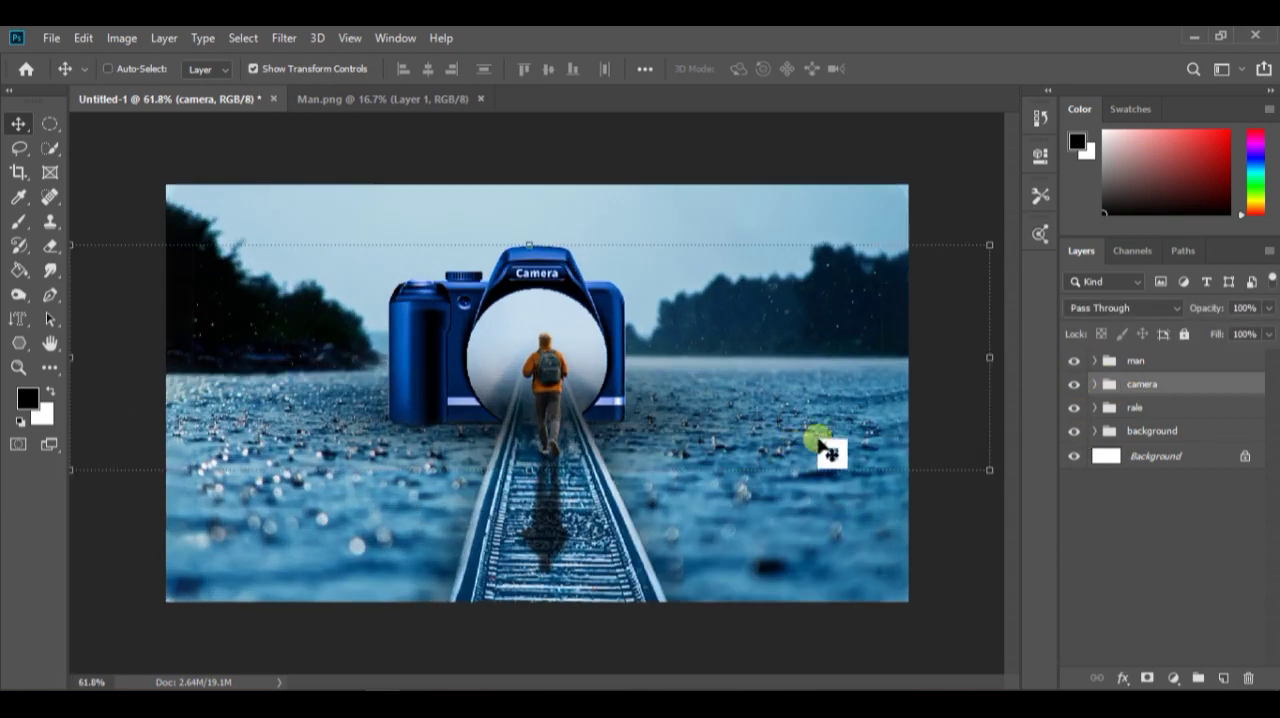
left_click(1130, 540)
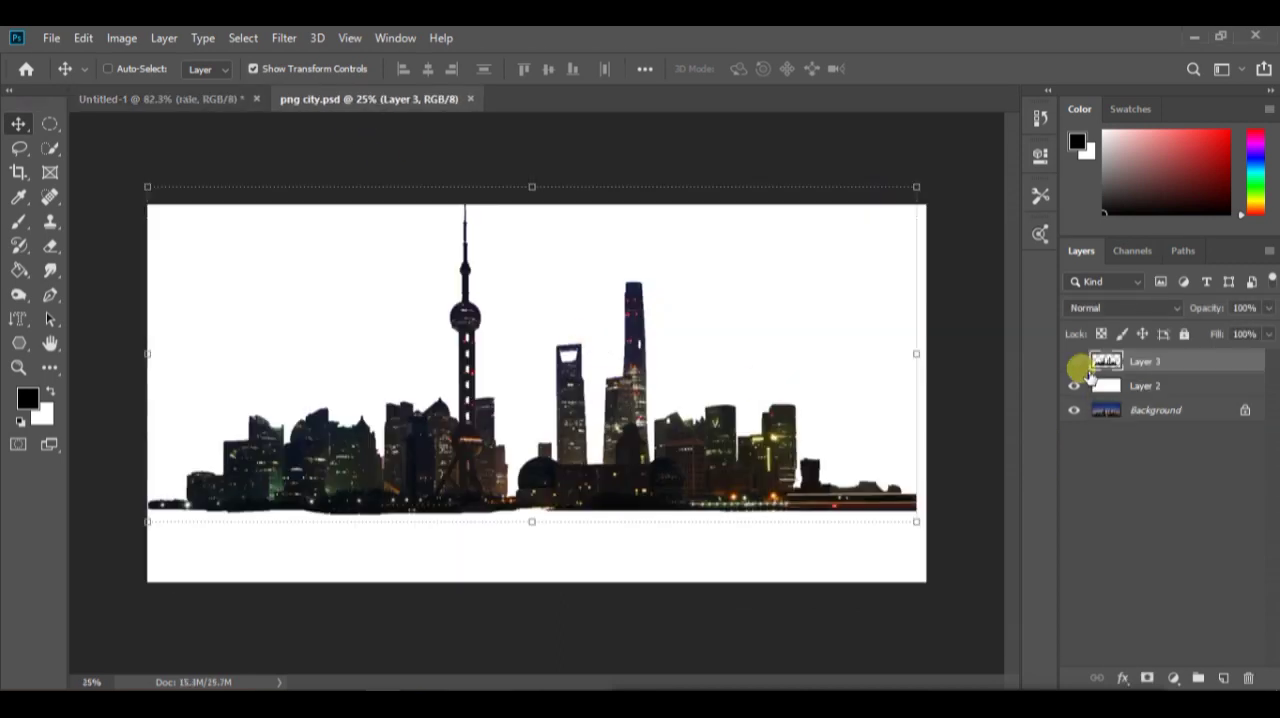
Duplicate the city background in png city.psd and place the copy behind the camera's lens opening, scaled to 9.08%
left_click(1074, 361)
left_click_drag(1183, 412, 1225, 675)
left_click_drag(210, 480, 651, 405)
scroll(651, 405, "down", 8)
left_click_drag(857, 541, 579, 373)
scroll(543, 391, "up", 13)
left_click_drag(692, 452, 595, 355)
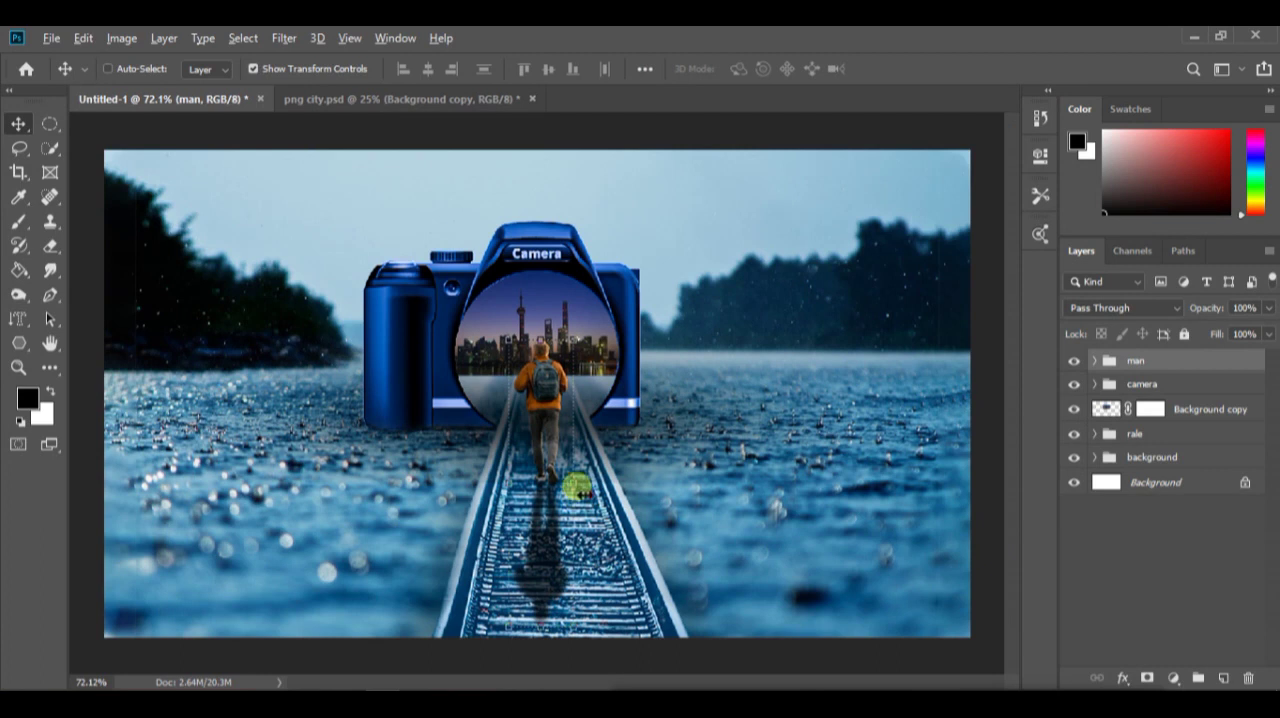
Enlarge the man group to 137.91% and reposition it on the track
key("ctrl+t")
mouse_move(577, 490)
left_mouse_down()
mouse_move(583, 478)
mouse_move(571, 506)
mouse_move(560, 496)
mouse_move(576, 476)
left_mouse_up()
left_click(901, 69)
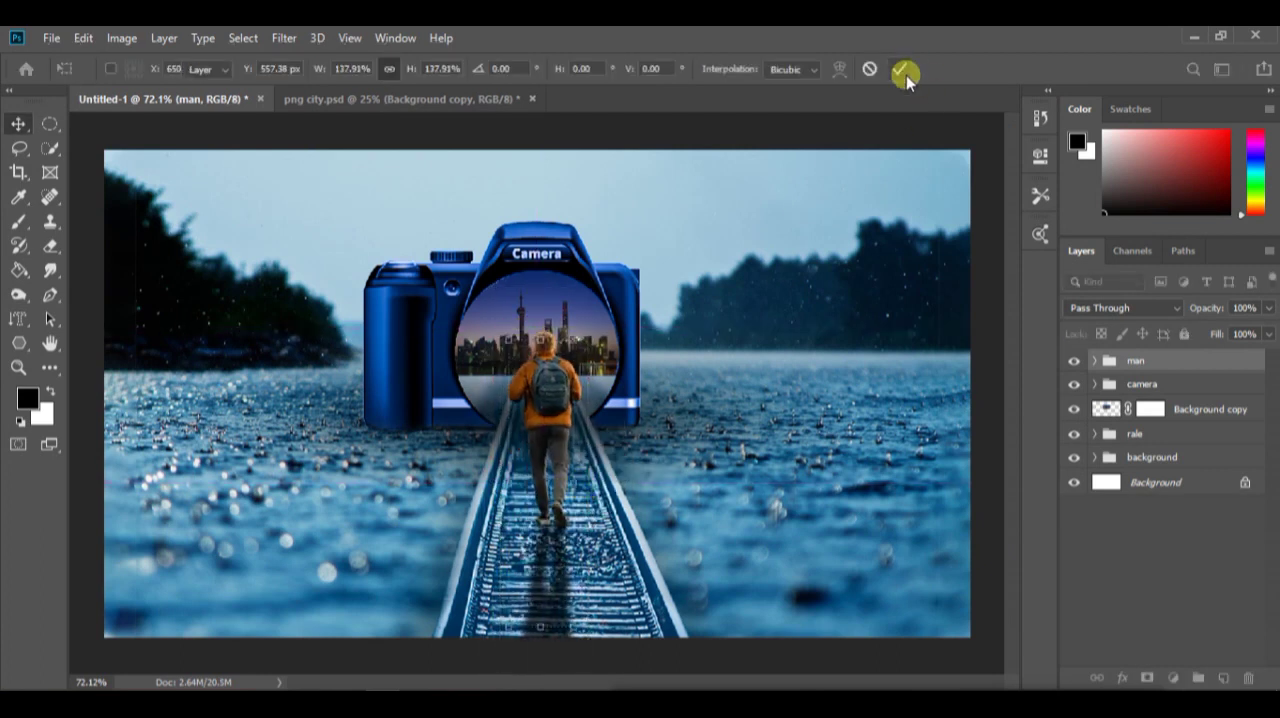
Hide the man group, select the lens area below the city, and fill it with Content-Aware on the Background copy layer
left_click(1075, 362)
scroll(560, 406, "up", 4)
left_click(62, 127)
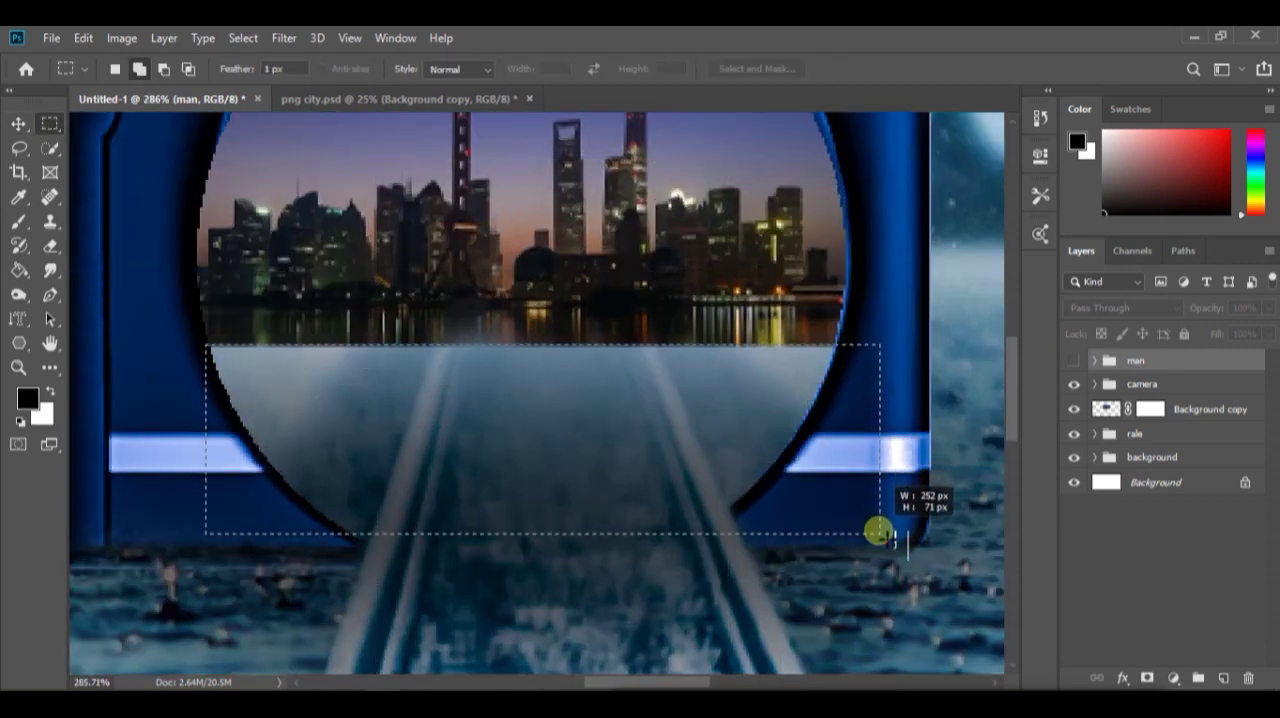
left_click(1116, 410)
key("shift+BackSpace")
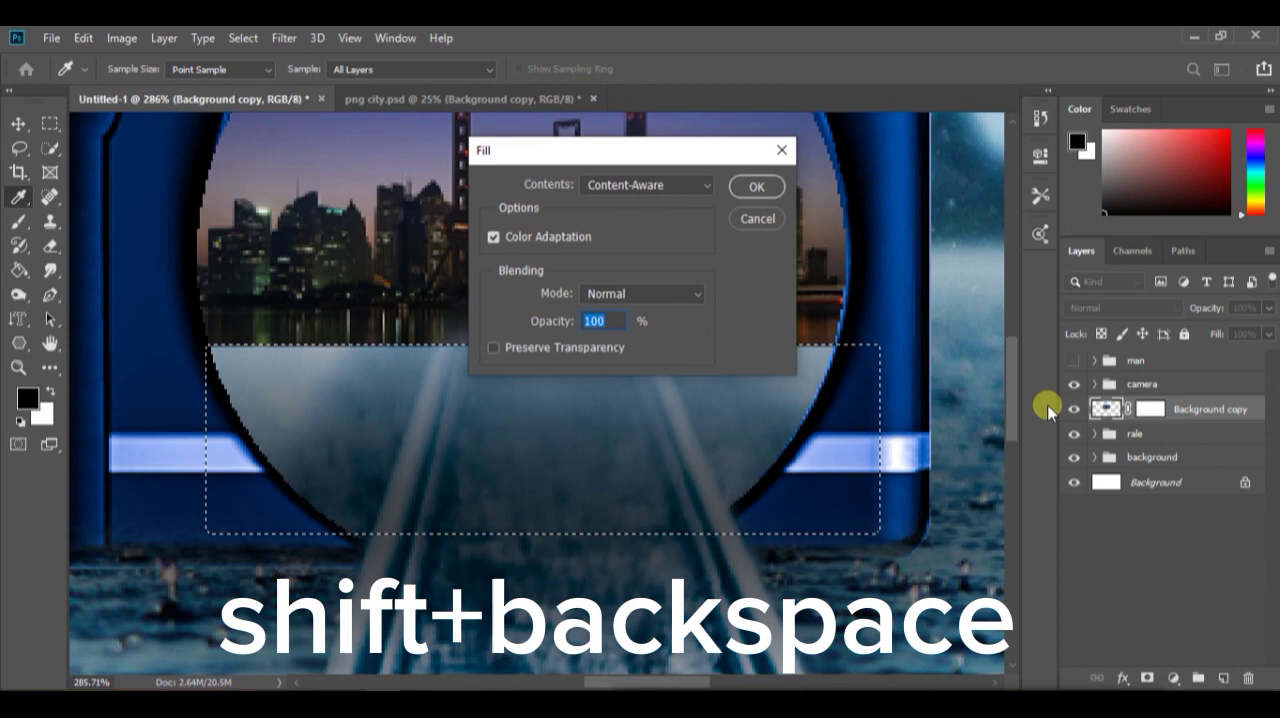
left_click(766, 183)
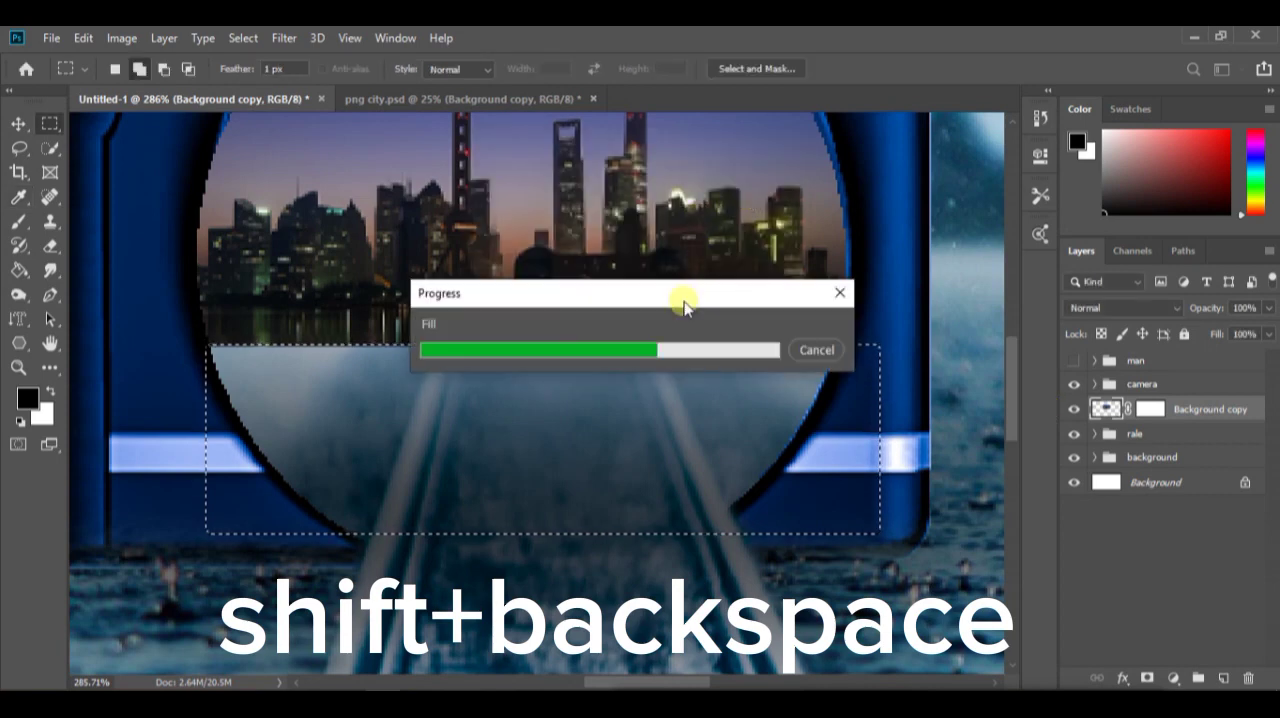
Retouch the seam line and pale spot in the lens reflection with the Spot Healing Brush, and show the man group again
scroll(654, 394, "up", 3)
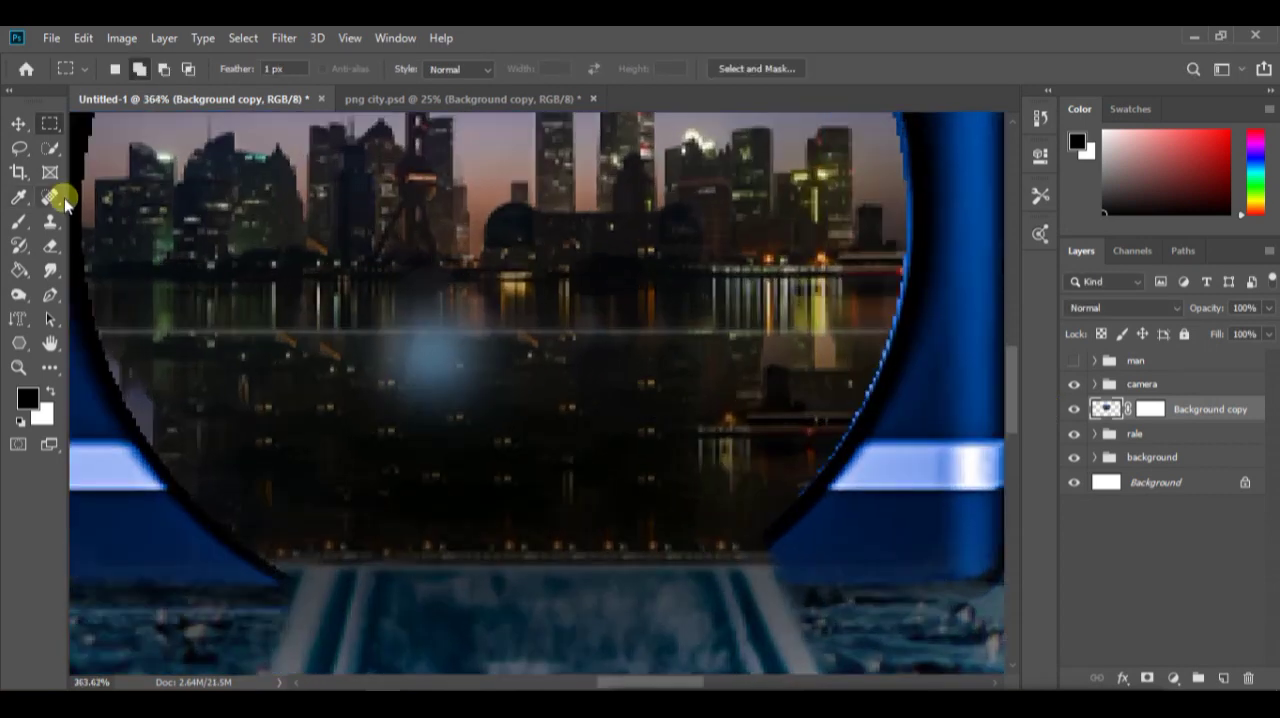
left_click(50, 196)
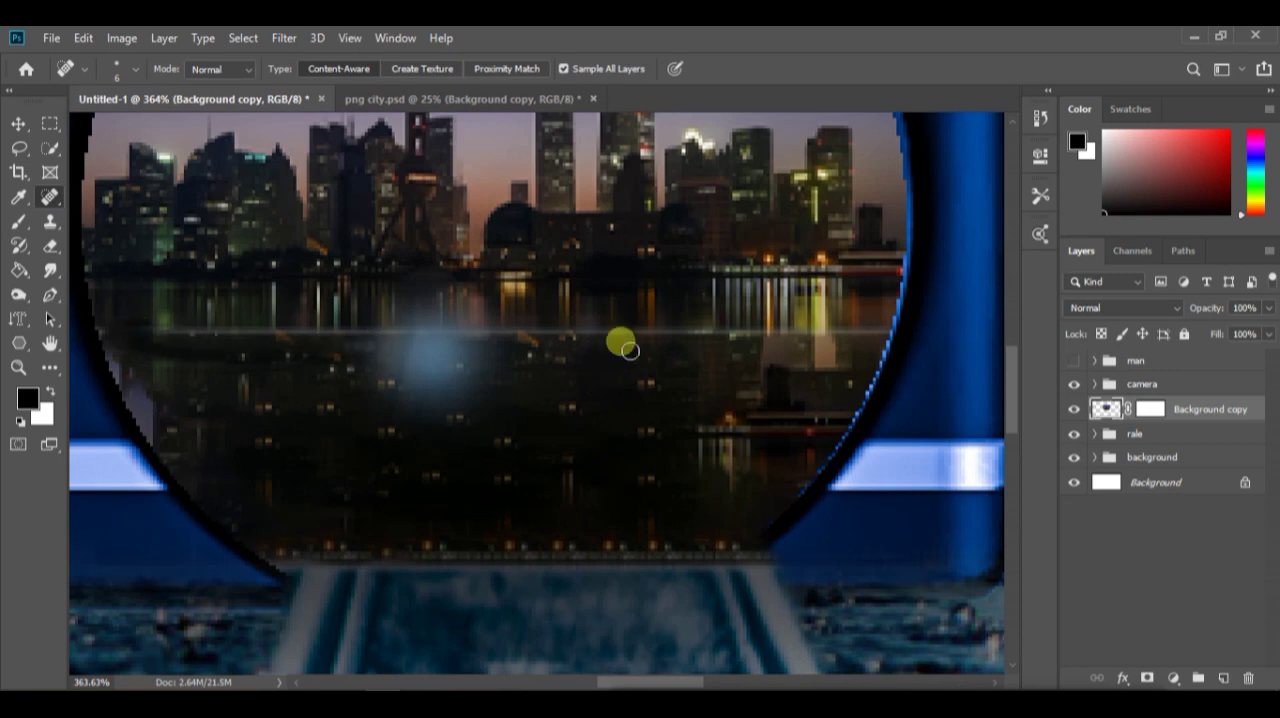
left_click(884, 330, "shift")
scroll(526, 333, "down", 5)
right_click(523, 334, "alt")
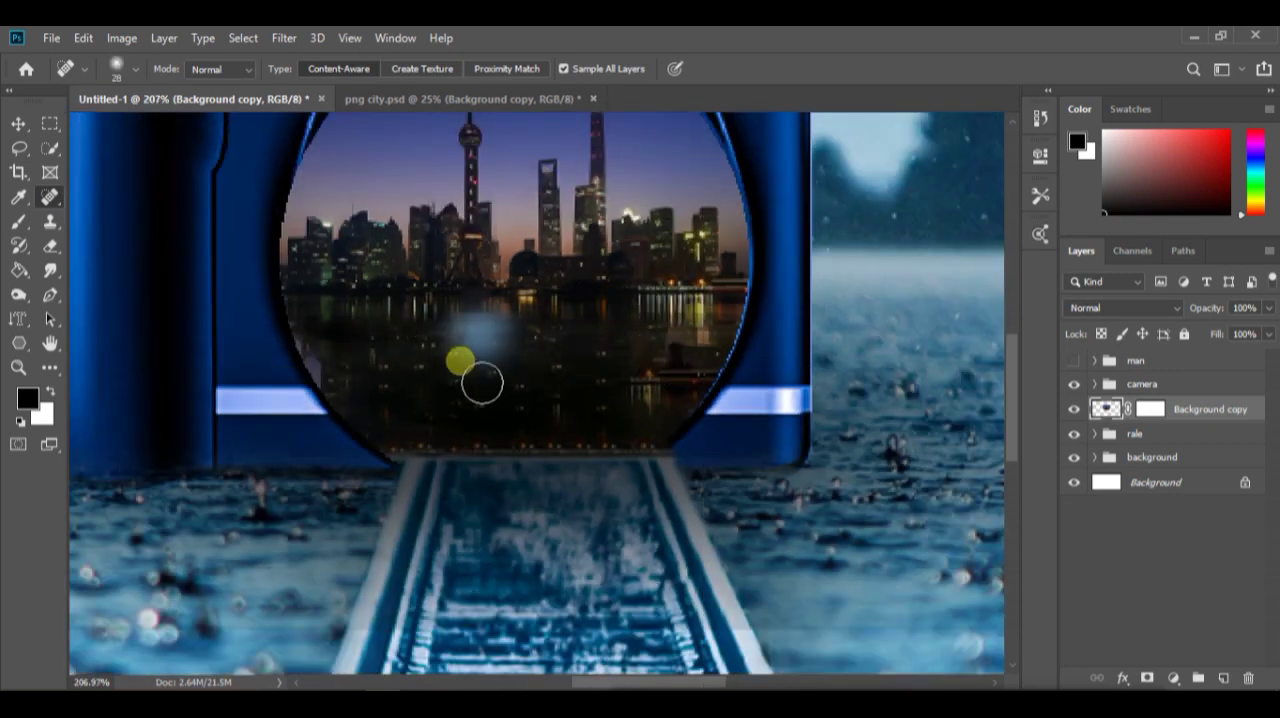
scroll(583, 441, "down", 5)
scroll(602, 446, "up", 5)
left_click(1074, 361)
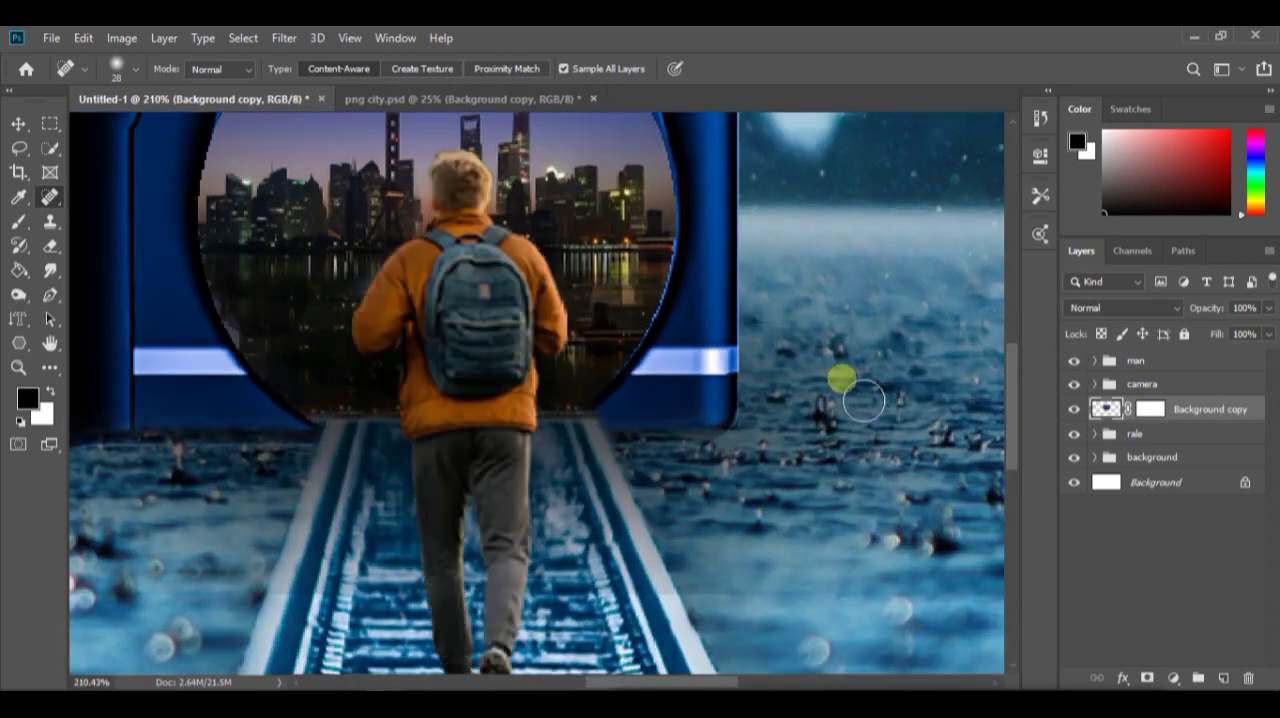
Paint black on the Background copy mask to bring out the railway's left rail inside the lens
scroll(700, 412, "down", 3)
scroll(551, 423, "up", 4)
left_click(1152, 409)
scroll(555, 447, "up", 3)
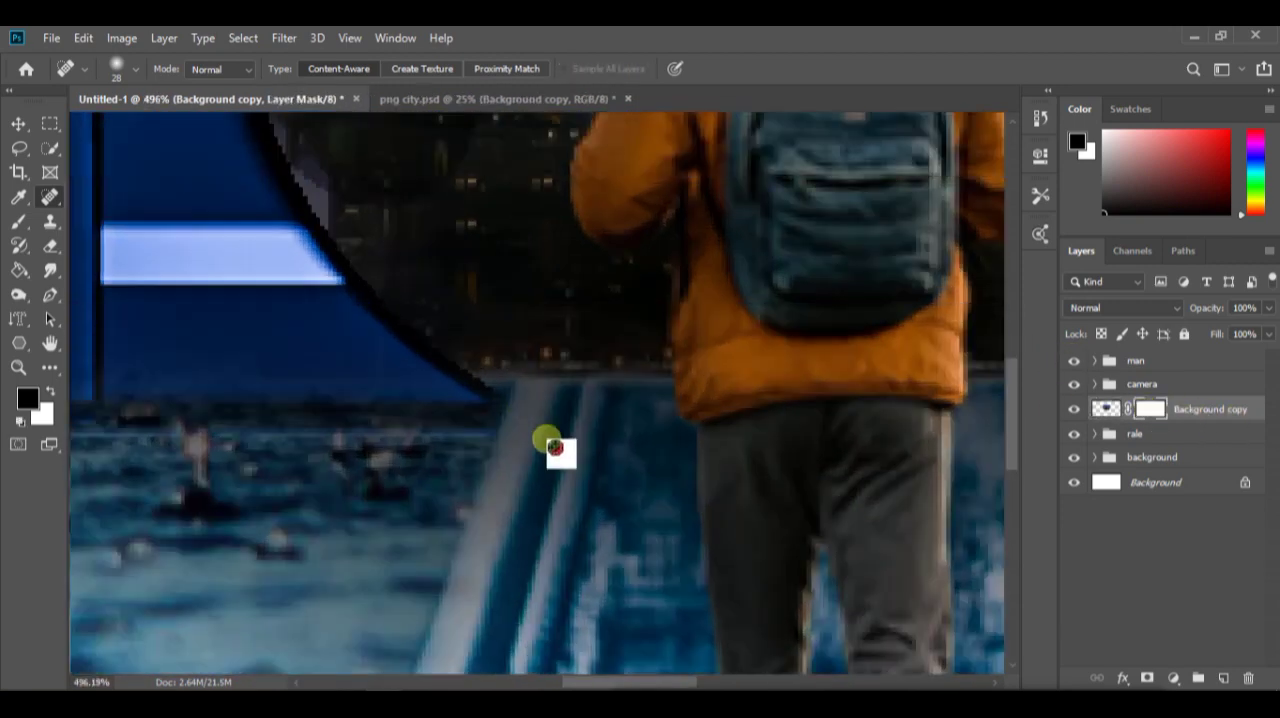
left_click(18, 221)
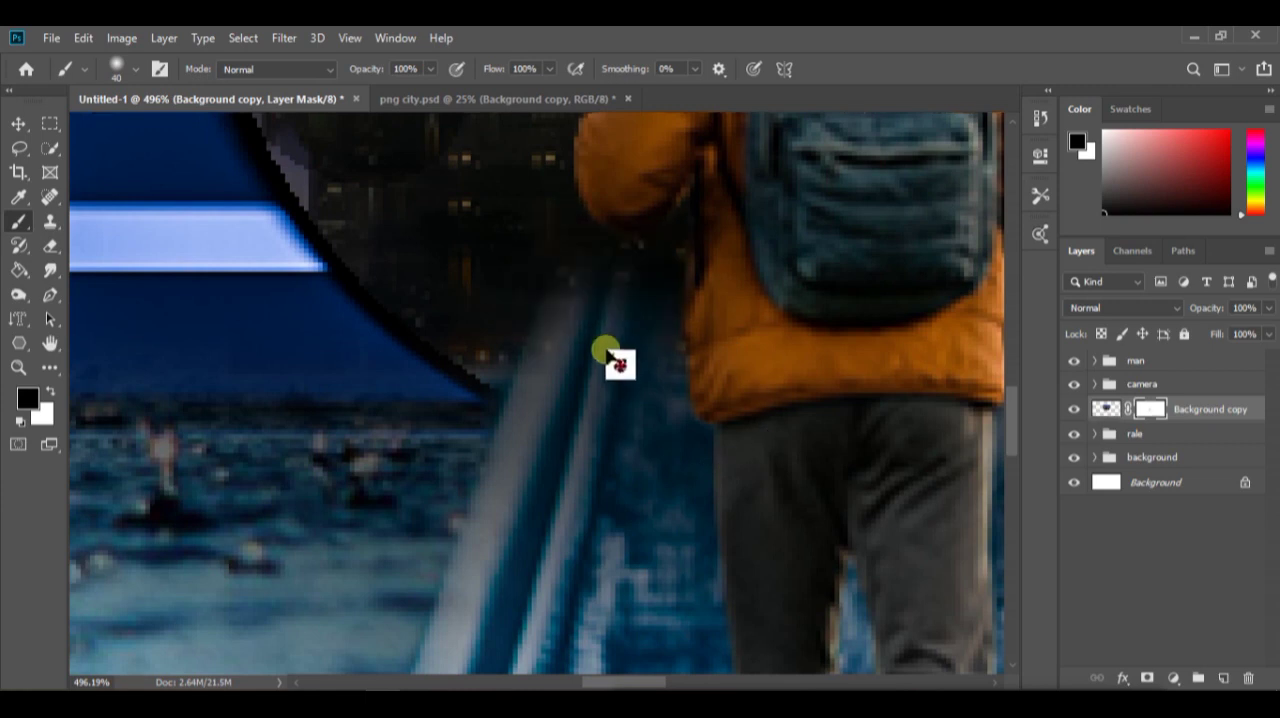
key("ctrl+z")
left_click_drag(621, 378, 671, 404)
left_click_drag(583, 391, 612, 340)
left_click_drag(637, 338, 608, 484)
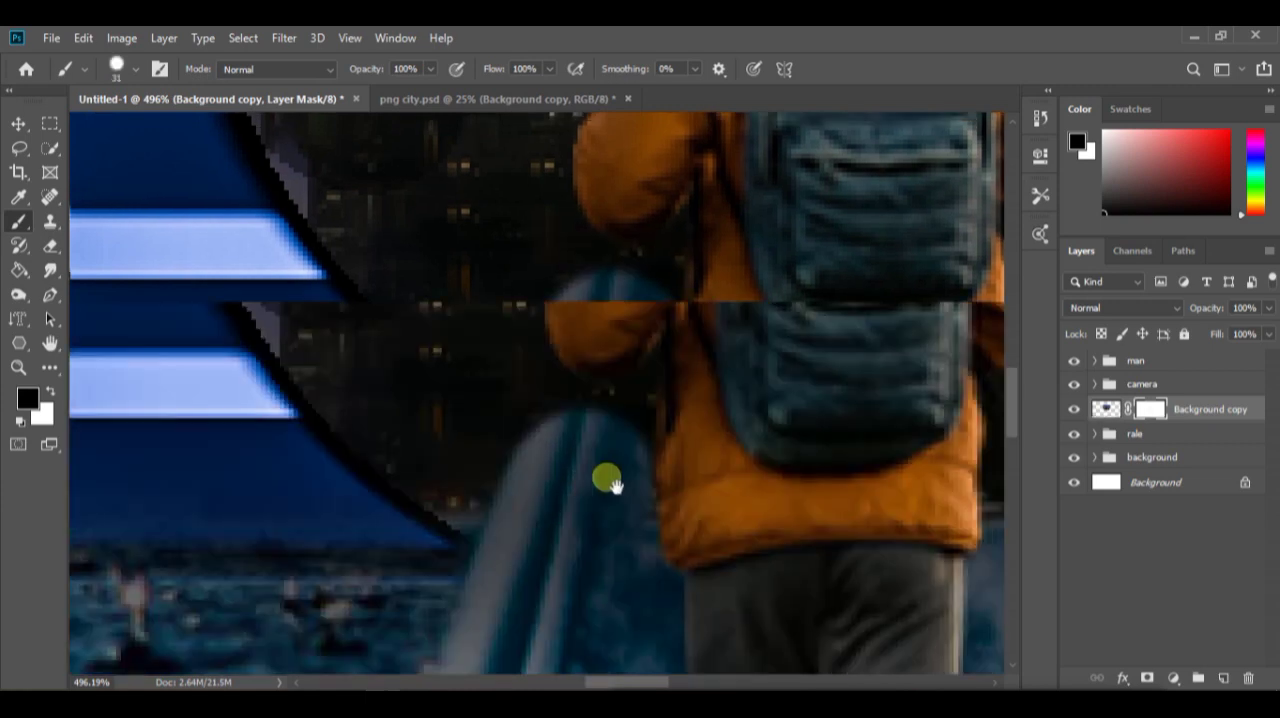
Lower the Background copy layer's opacity to 64% and mask out the city over both rails beside the man
left_click_drag(1188, 310, 1180, 308)
left_click(1158, 411)
mouse_move(594, 452)
left_mouse_down()
mouse_move(604, 382)
mouse_move(547, 572)
left_mouse_up()
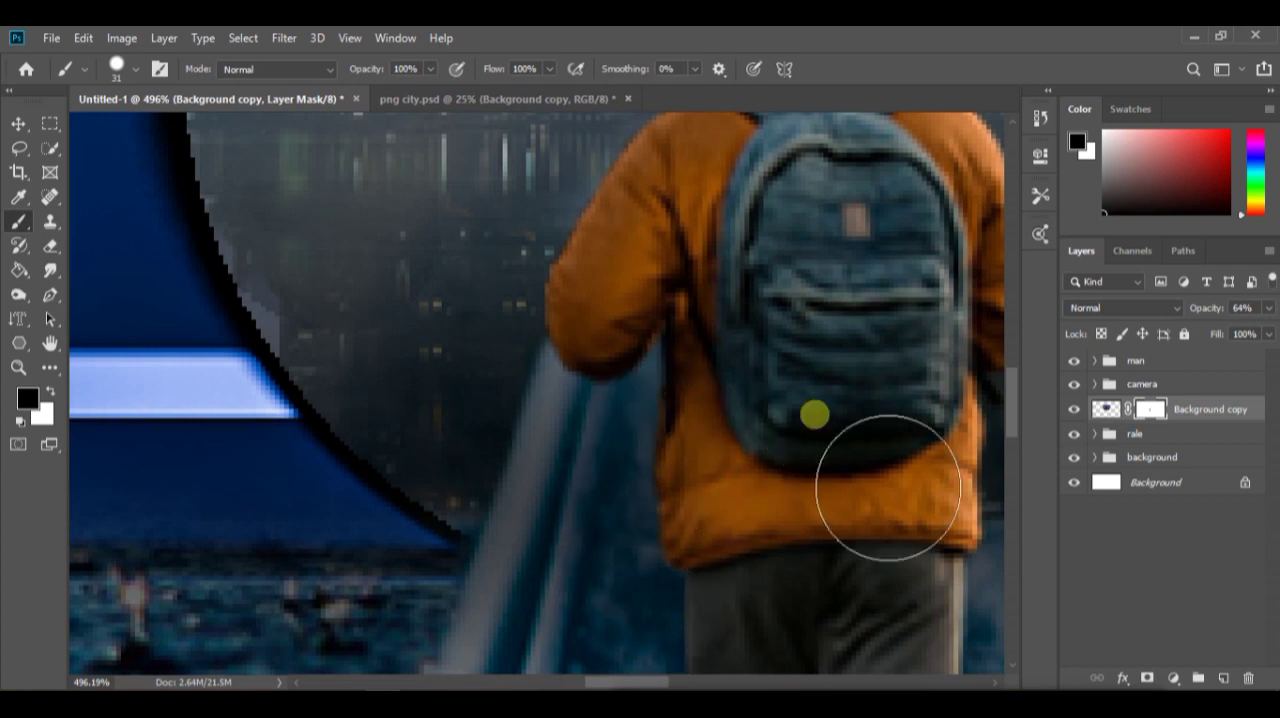
left_click_drag(888, 488, 599, 490)
mouse_move(763, 551)
left_mouse_down()
mouse_move(838, 619)
mouse_move(772, 482)
left_mouse_up()
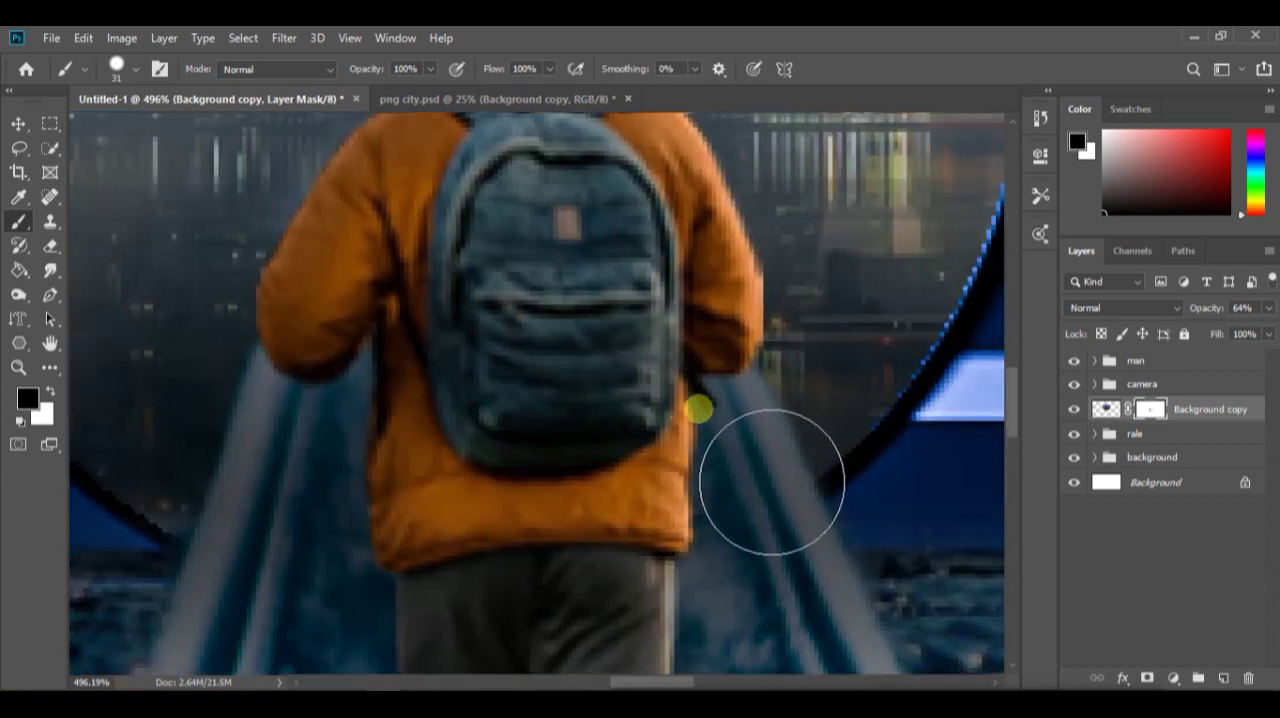
scroll(691, 395, "down", 10)
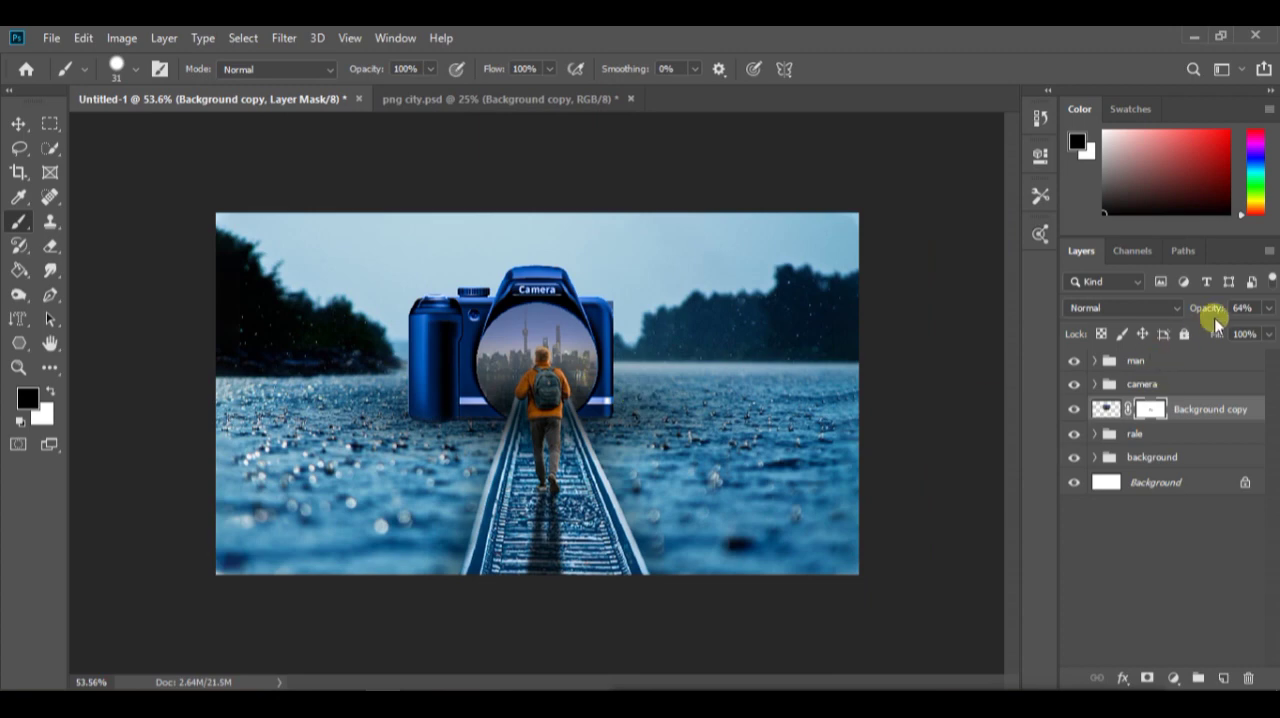
Set the Background copy layer's opacity back to 100%
left_click_drag(1198, 325, 1234, 325)
scroll(568, 400, "down", 7)
scroll(560, 411, "up", 12)
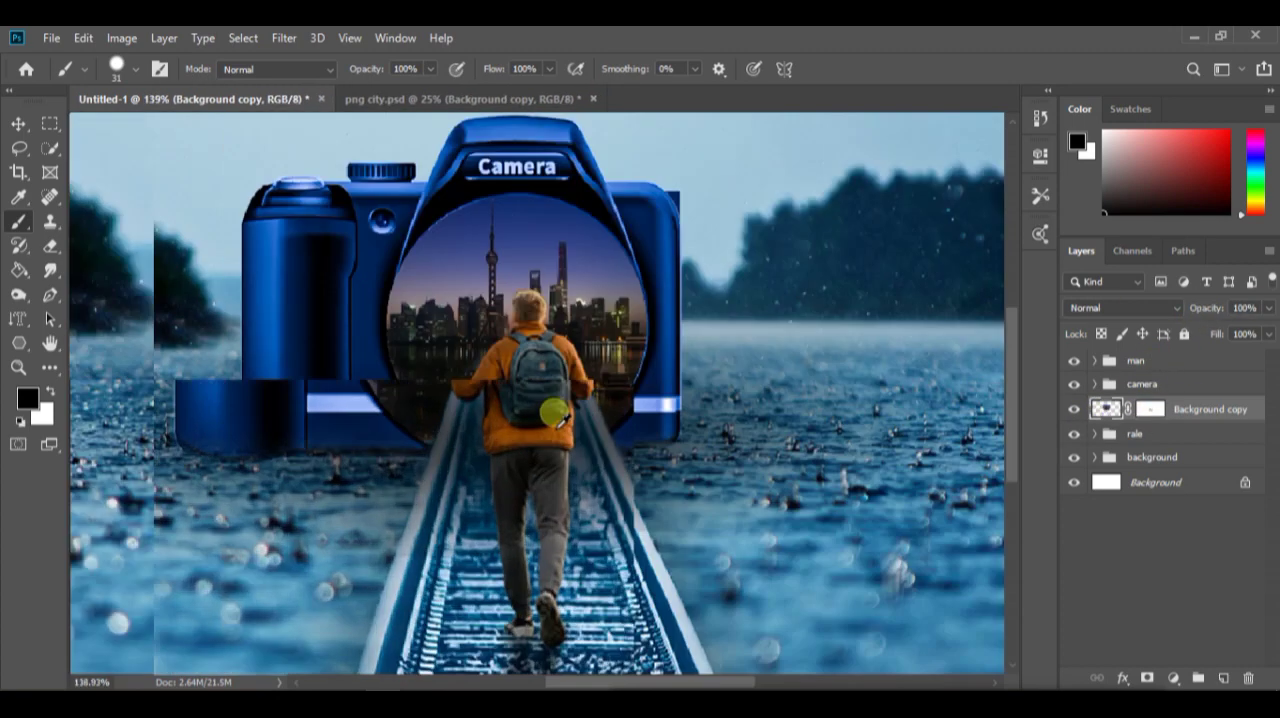
left_click_drag(556, 412, 578, 410)
scroll(578, 410, "down", 3)
scroll(628, 432, "up", 4)
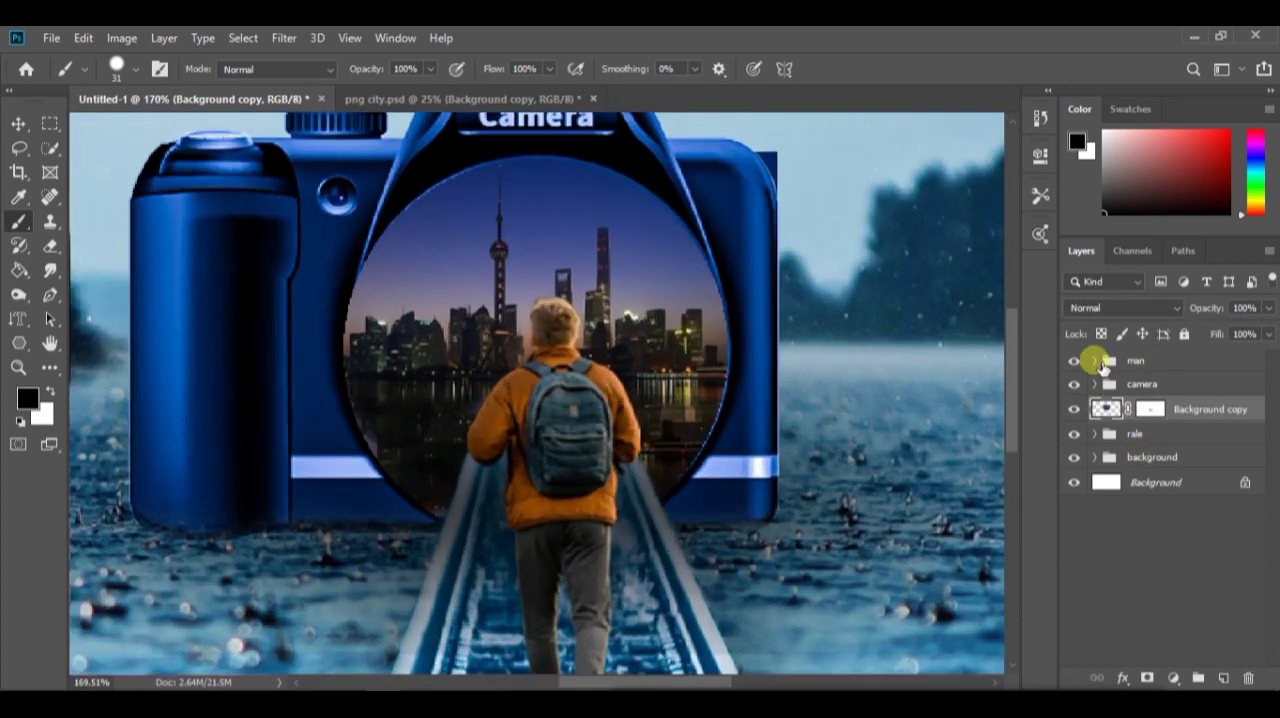
Cool the man's Layer 6 with the Camera Raw filter, using Temperature -31 and an adjusted tint
left_click(1097, 362)
left_click(1134, 388)
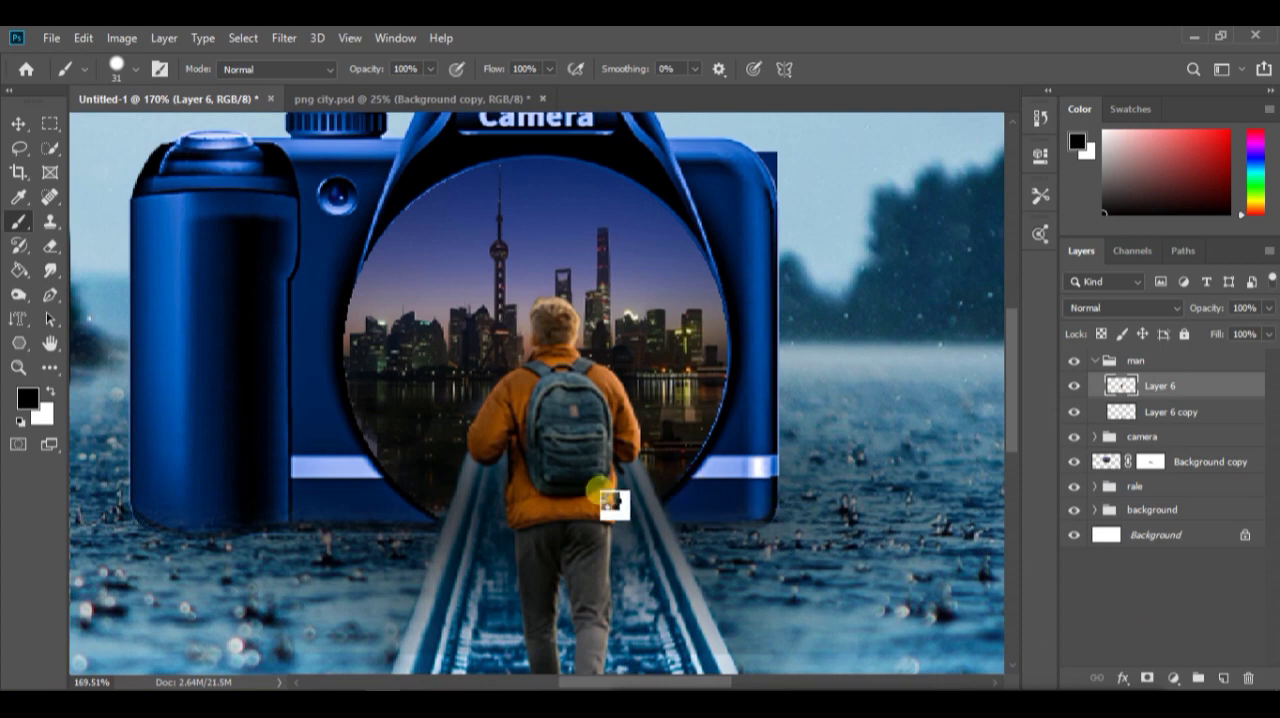
key("ctrl+shift+a")
left_click_drag(642, 455, 643, 456)
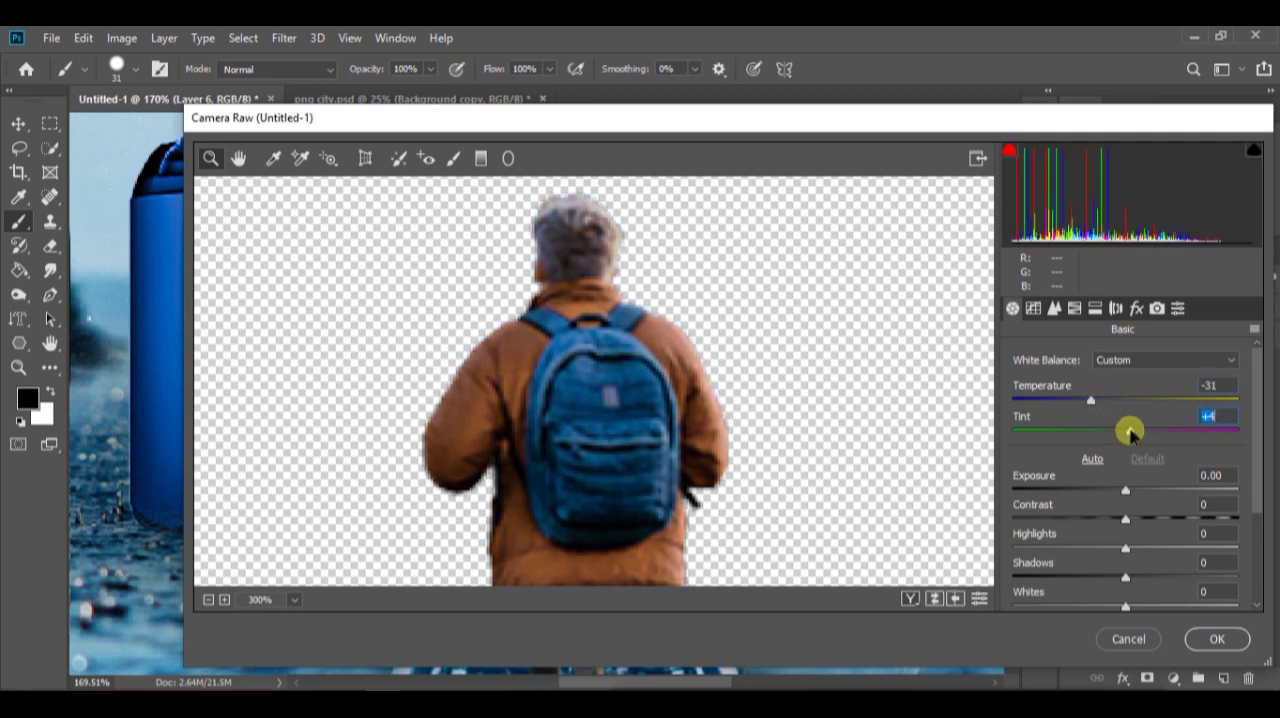
scroll(1128, 420, "down", 3)
scroll(1125, 378, "up", 1)
left_click_drag(1127, 387, 1131, 394)
scroll(1163, 500, "down", 1)
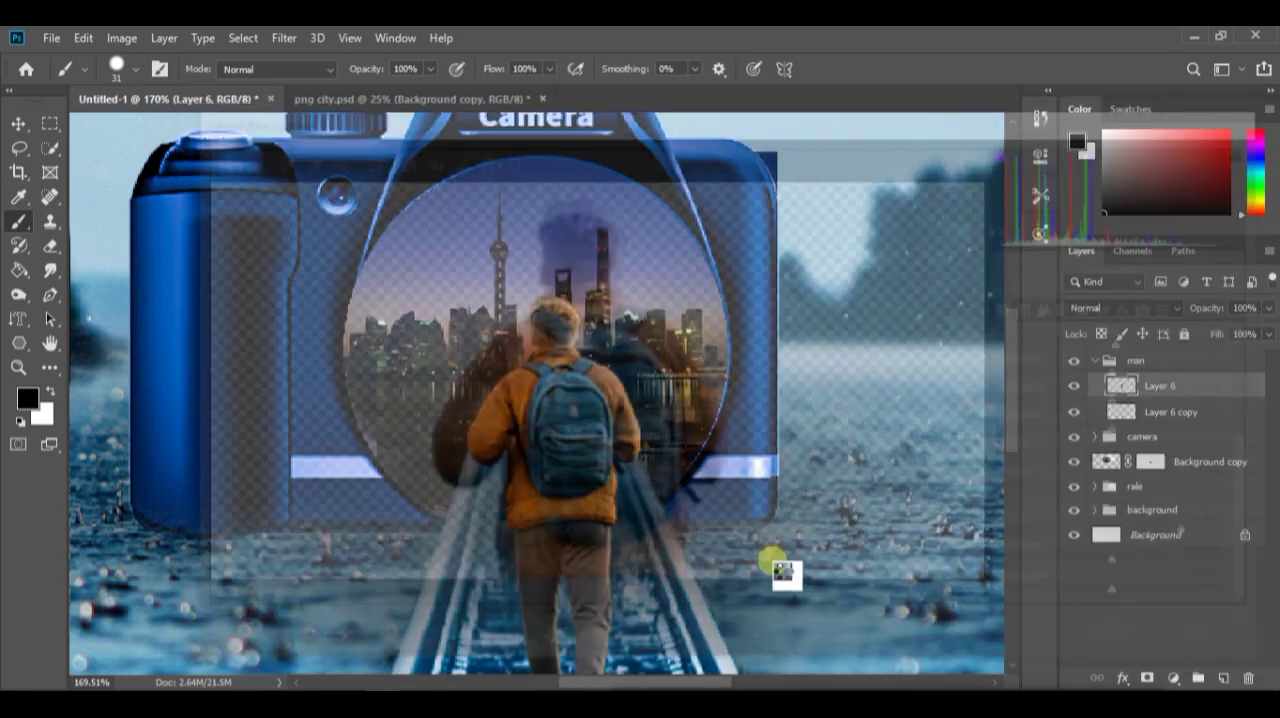
scroll(543, 451, "up", 5)
scroll(545, 428, "down", 5)
scroll(574, 424, "up", 1)
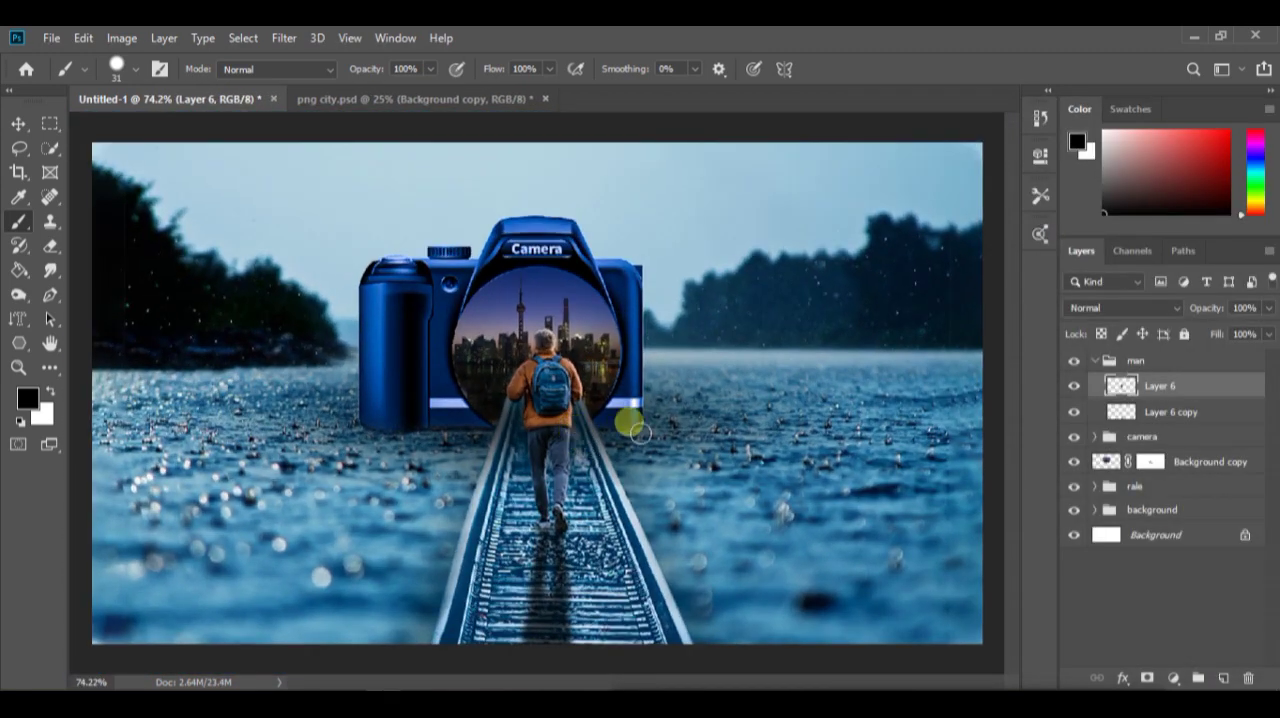
Close the png city.psd document
left_click(545, 98)
left_click(612, 290)
scroll(588, 330, "up", 1)
Open the city's Background copy layer in the Camera Raw filter and set Temperature to -21 and Tint to -18
left_click(1131, 461)
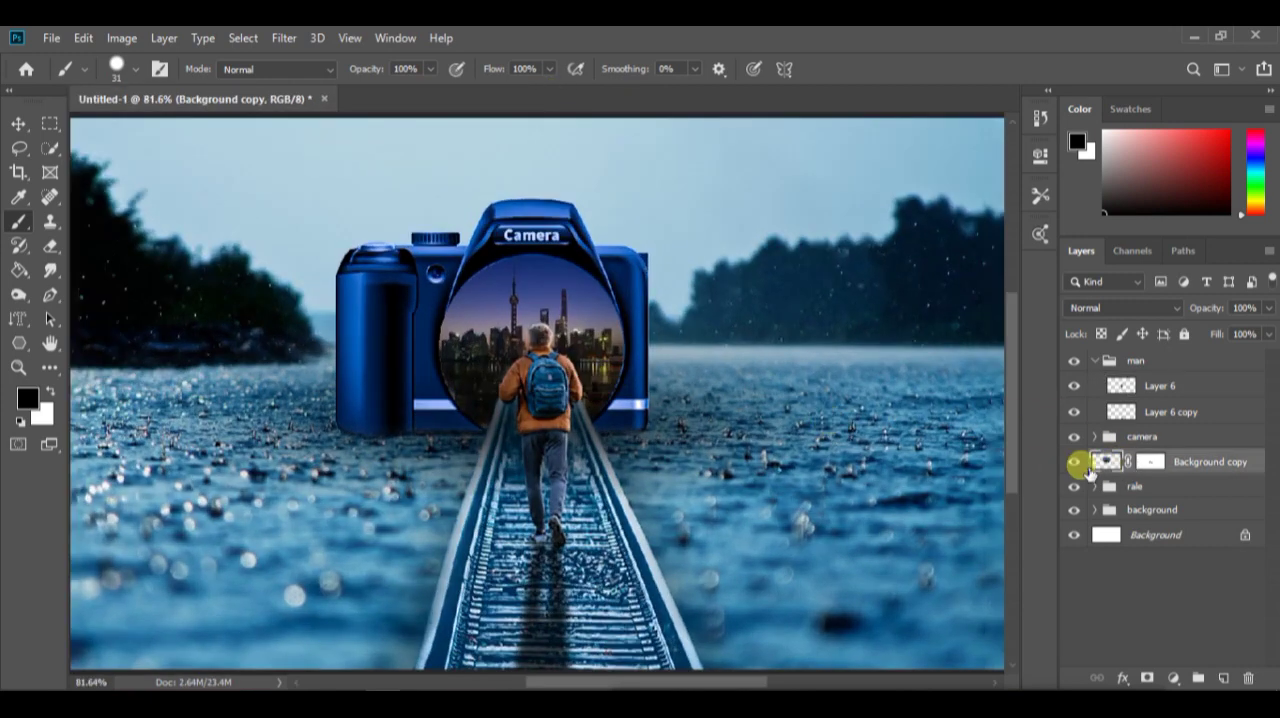
key("ctrl+shift+a")
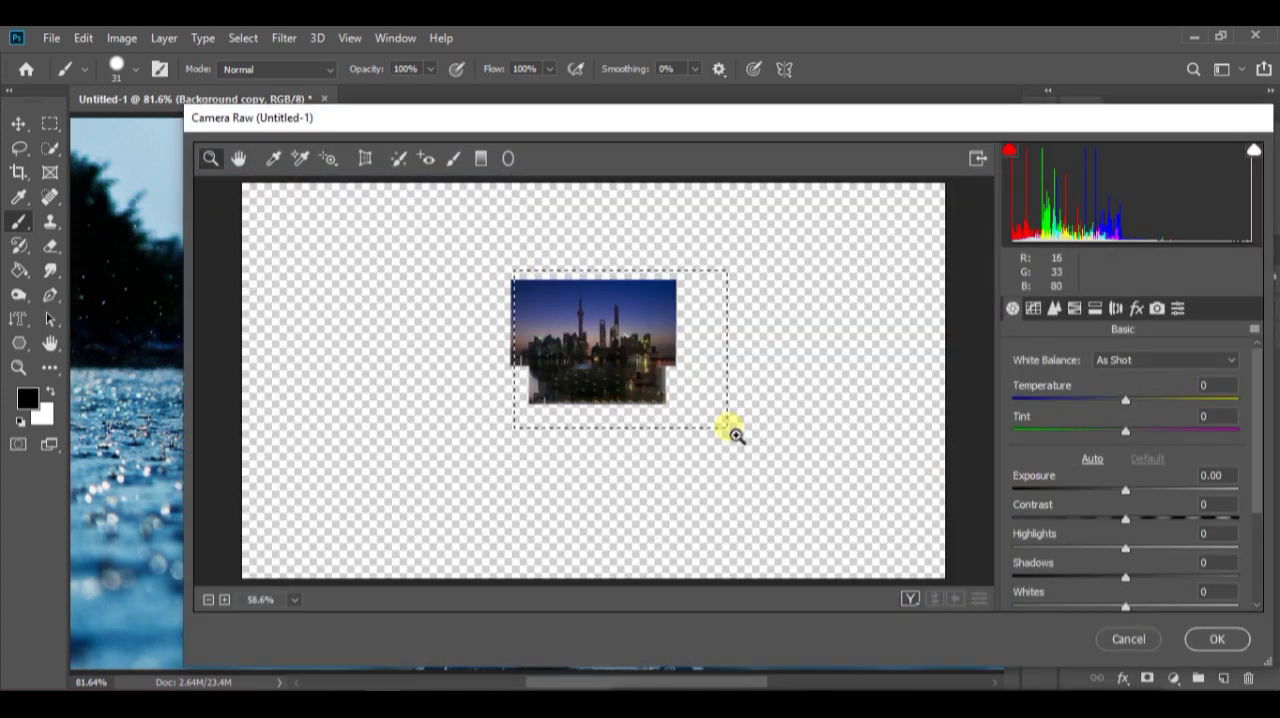
left_click_drag(728, 428, 728, 431)
scroll(489, 434, "up", 3)
scroll(489, 430, "down", 2)
left_click(500, 375)
left_click(580, 415)
left_click(615, 432)
left_click(613, 422, "alt")
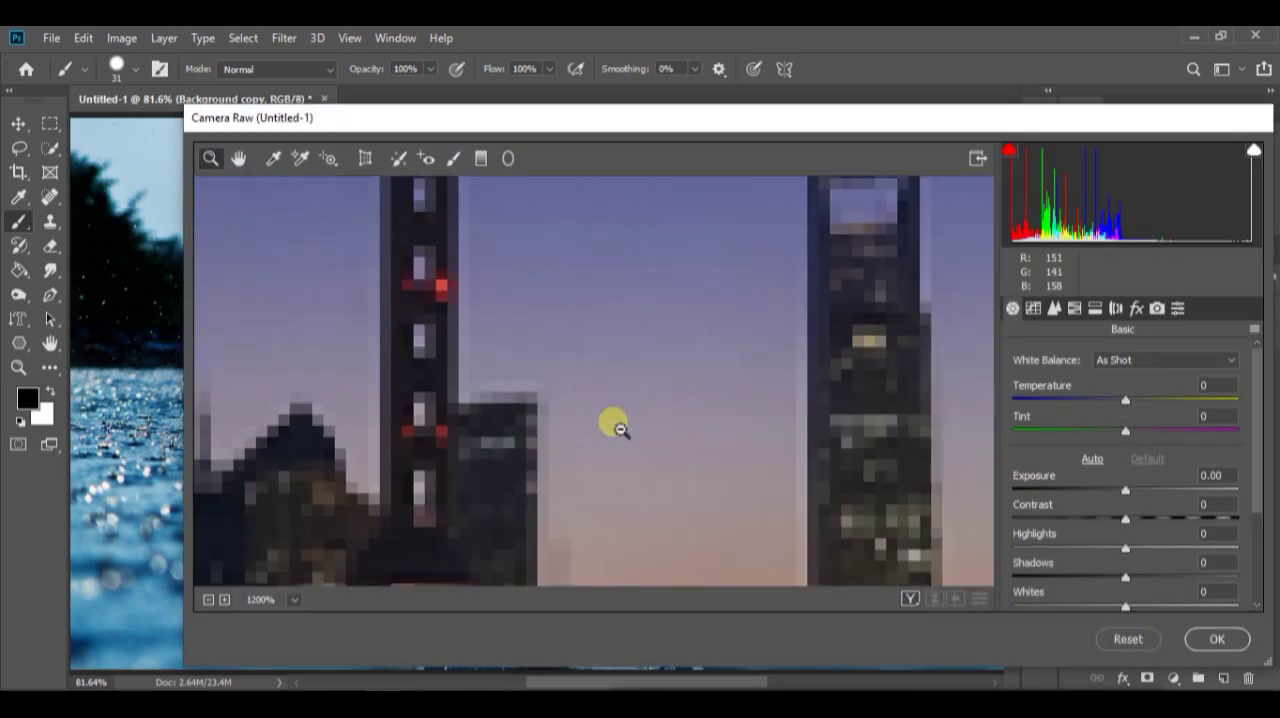
left_click(613, 422, "alt")
left_click(609, 421, "alt")
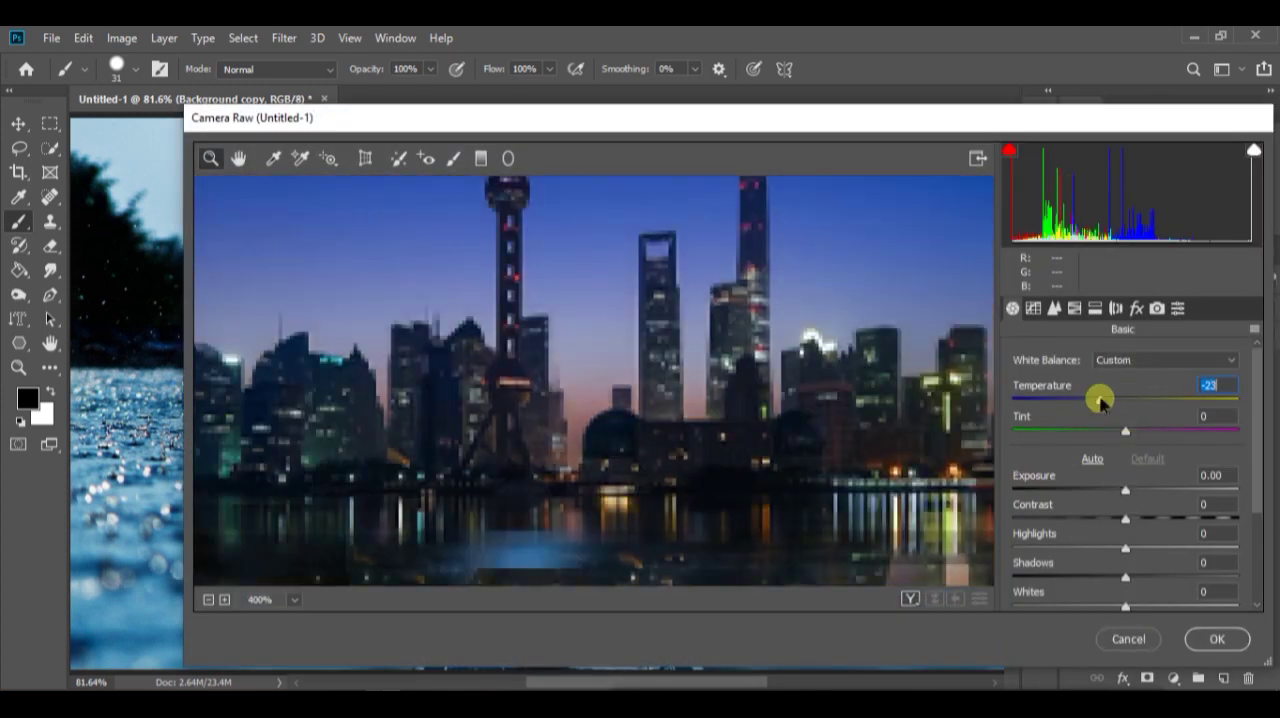
scroll(1120, 445, "down", 2)
left_click_drag(1110, 431, 1109, 443)
Adjust the city's exposure and tones in Camera Raw and apply the filter
scroll(1130, 456, "up", 2)
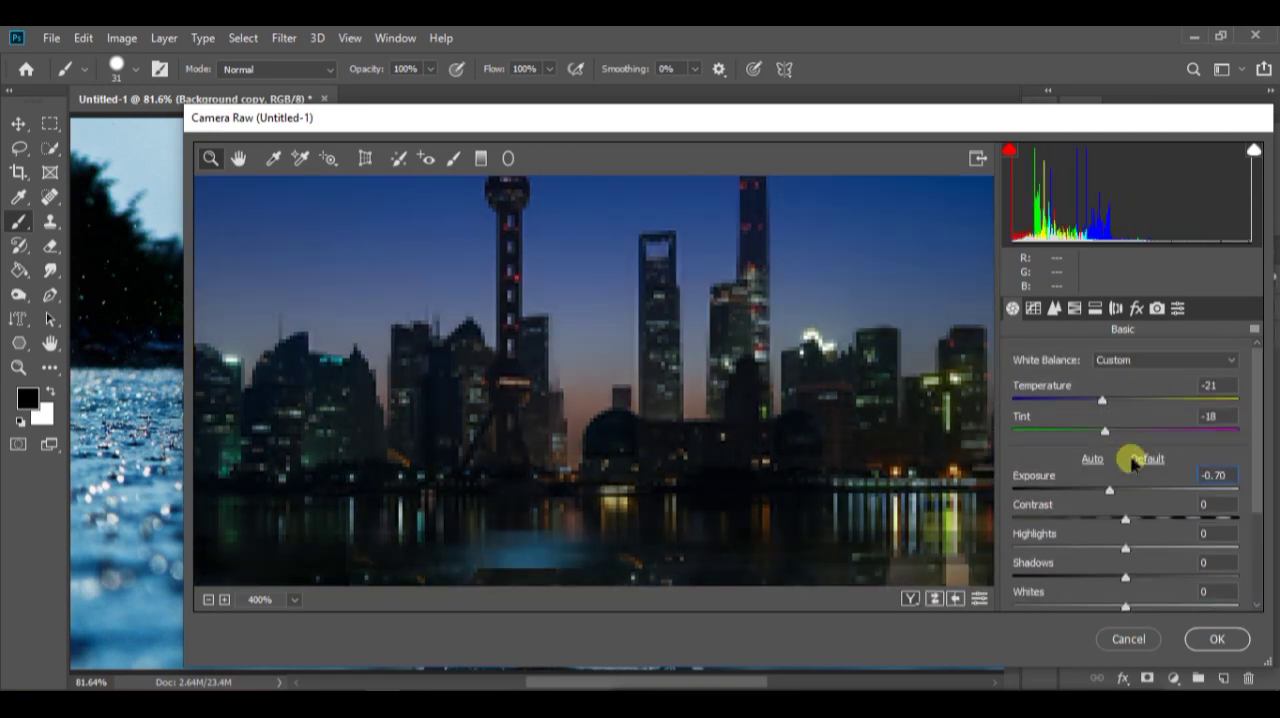
left_click_drag(1111, 488, 1186, 536)
scroll(1170, 525, "down", 5)
left_click(1217, 648)
scroll(497, 383, "down", 4)
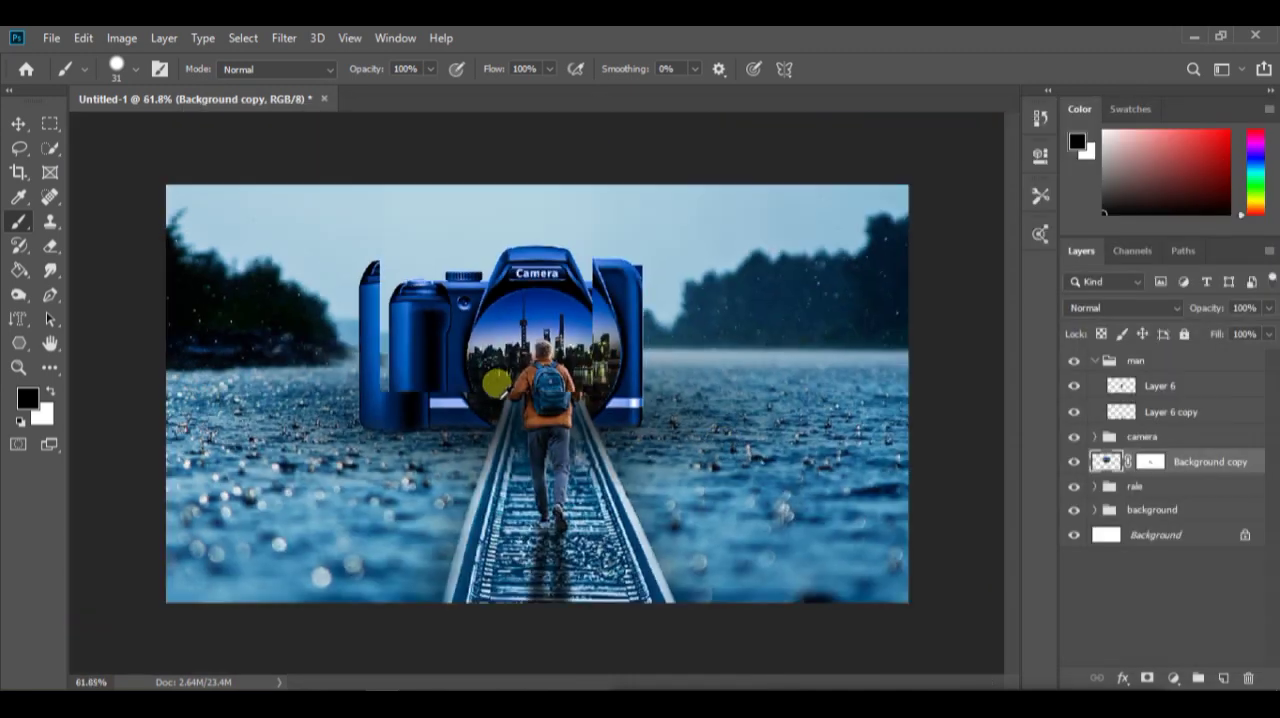
scroll(507, 384, "up", 3)
left_click(51, 38)
left_click(138, 108)
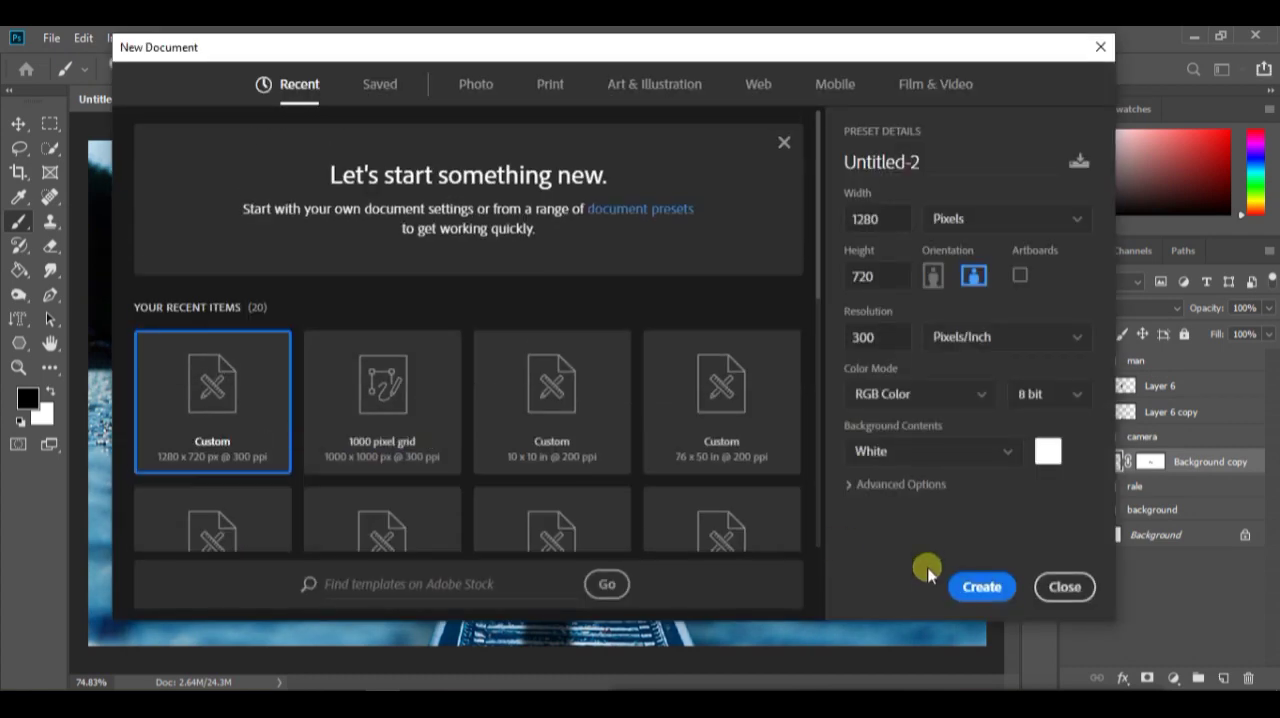
left_click(1063, 587)
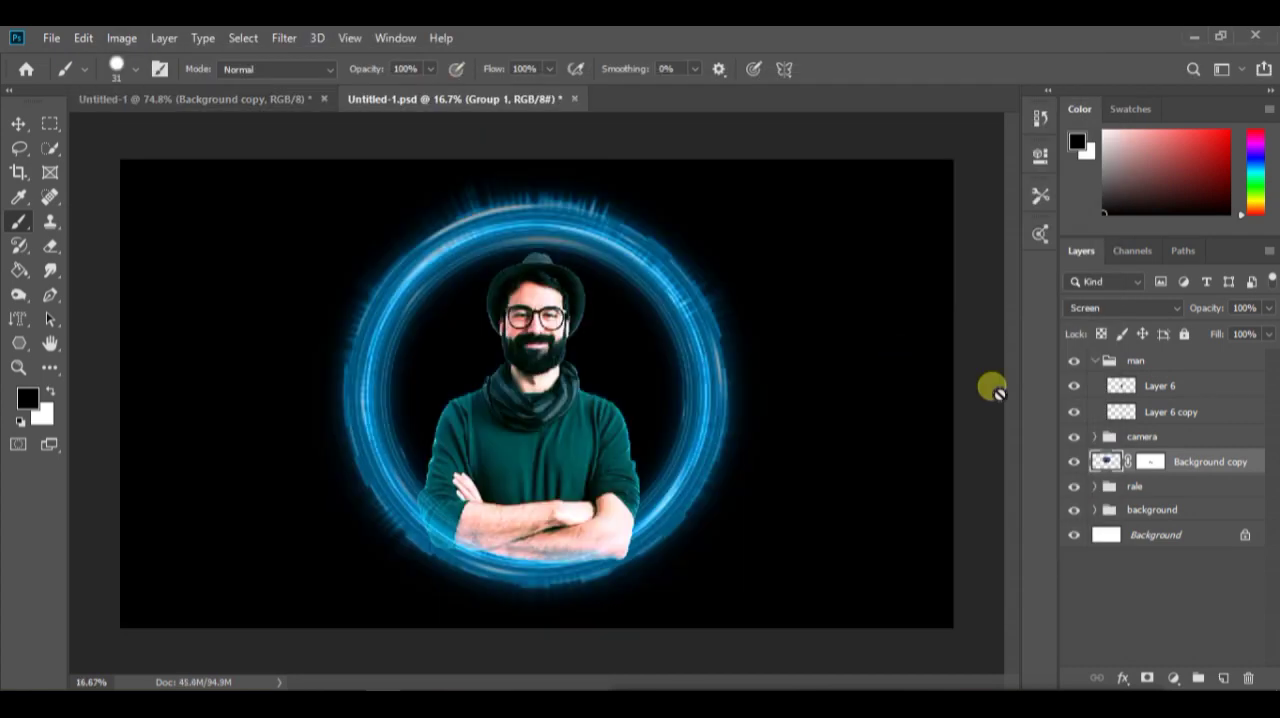
Bring the Portal2 ring from Untitled-1.psd into the composite above the camera group, scaled to 16.30% and placed over the lens
left_click_drag(486, 218, 223, 91)
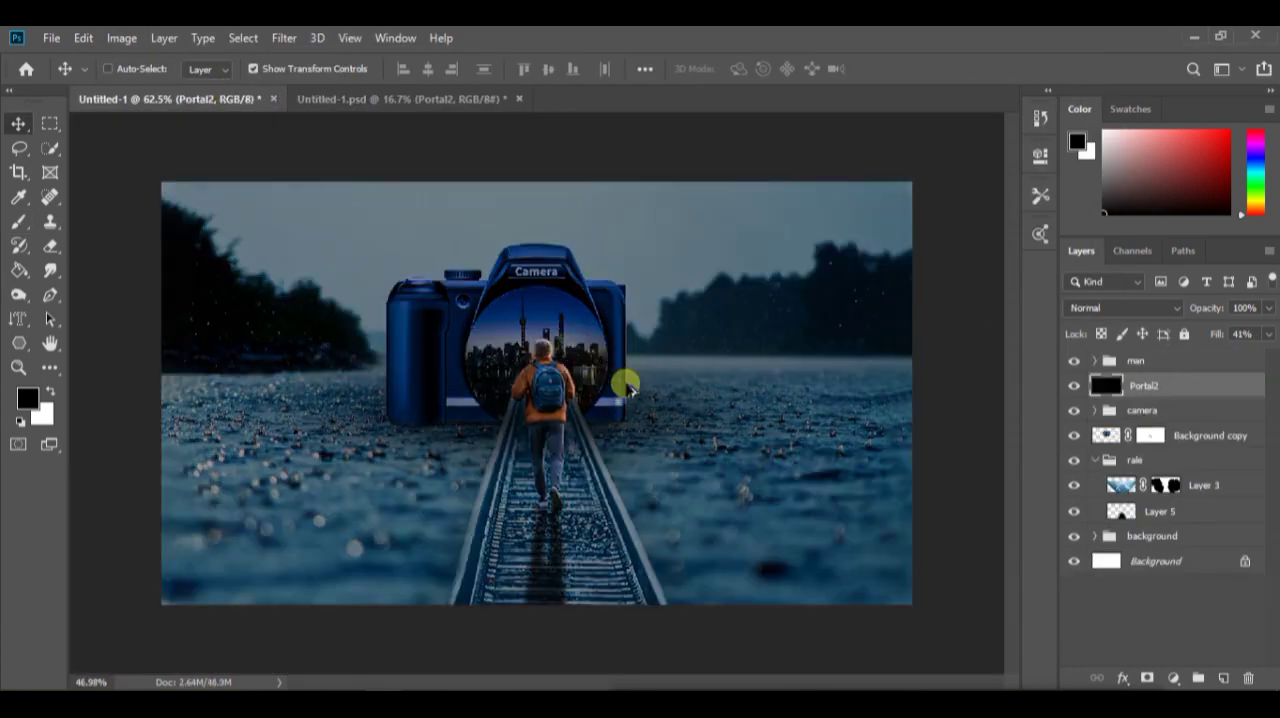
scroll(625, 384, "down", 7)
left_click_drag(711, 557, 565, 418)
scroll(531, 393, "up", 7)
scroll(533, 394, "up", 5)
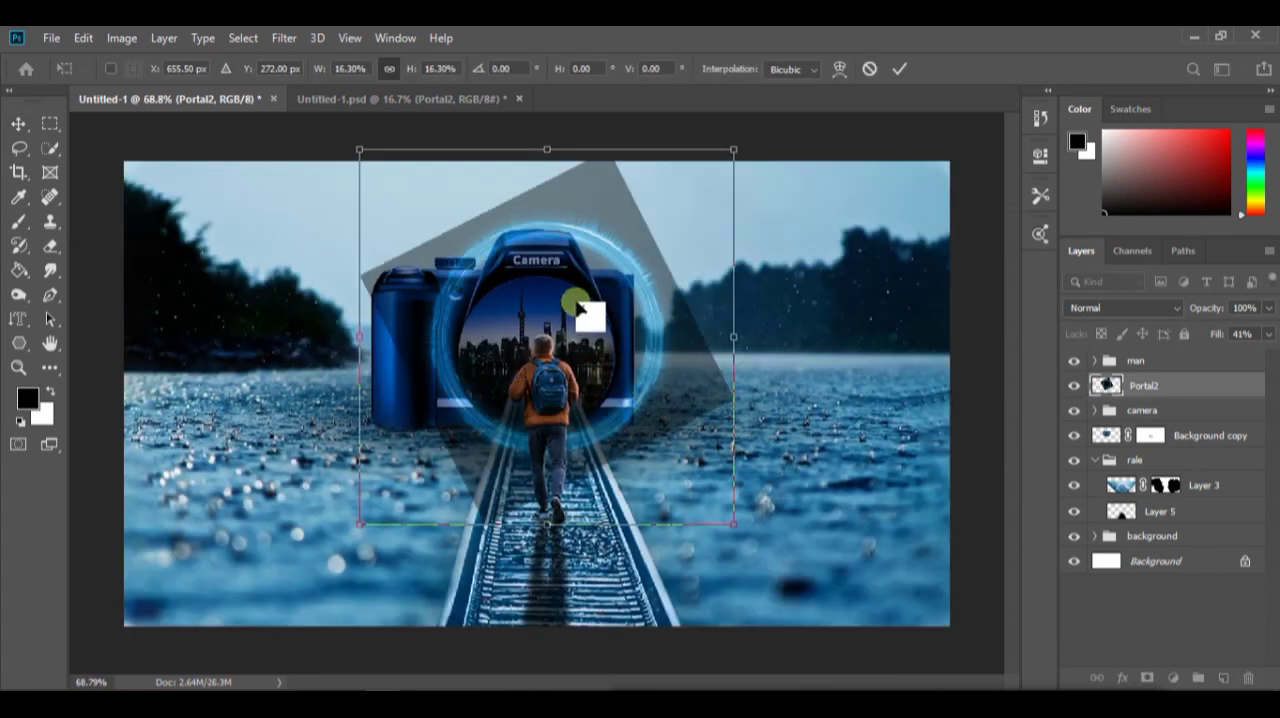
left_click_drag(575, 302, 564, 350)
left_click(899, 69)
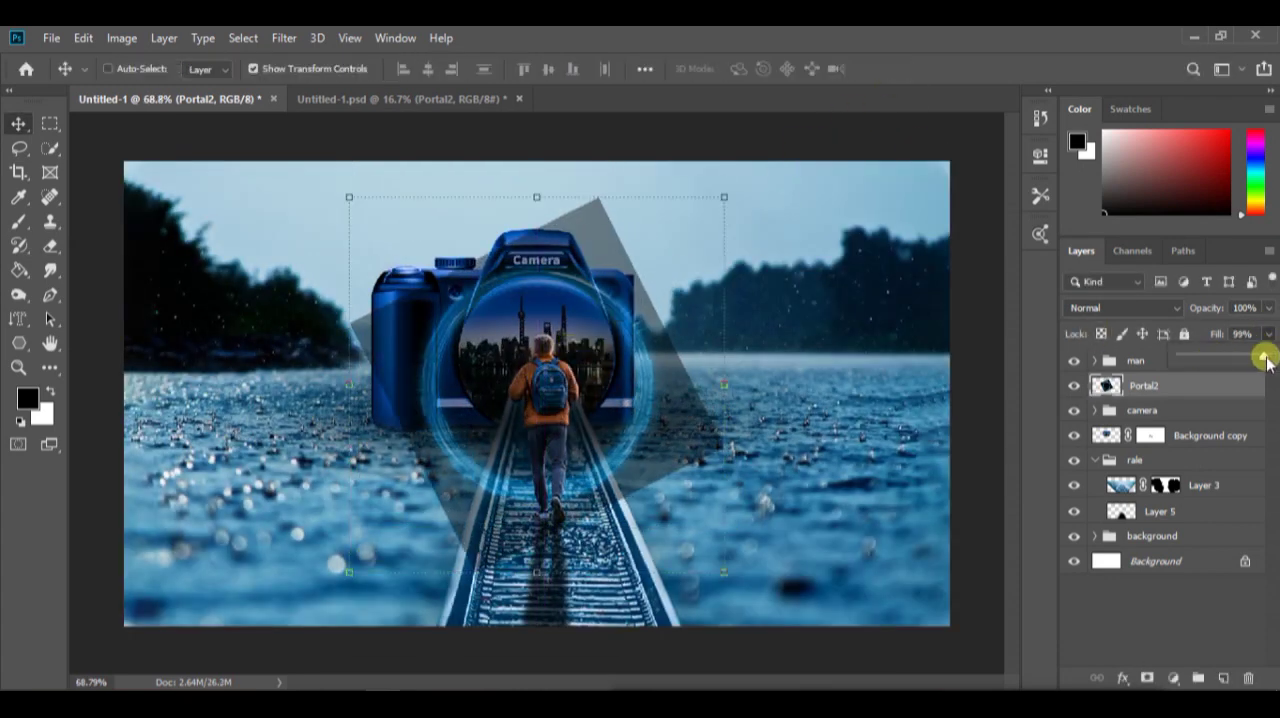
Set the Portal2 layer's fill to 100% and its blend mode to Linear Dodge (Add)
left_click_drag(1265, 360, 1270, 357)
left_click(1140, 310)
left_click(1128, 420)
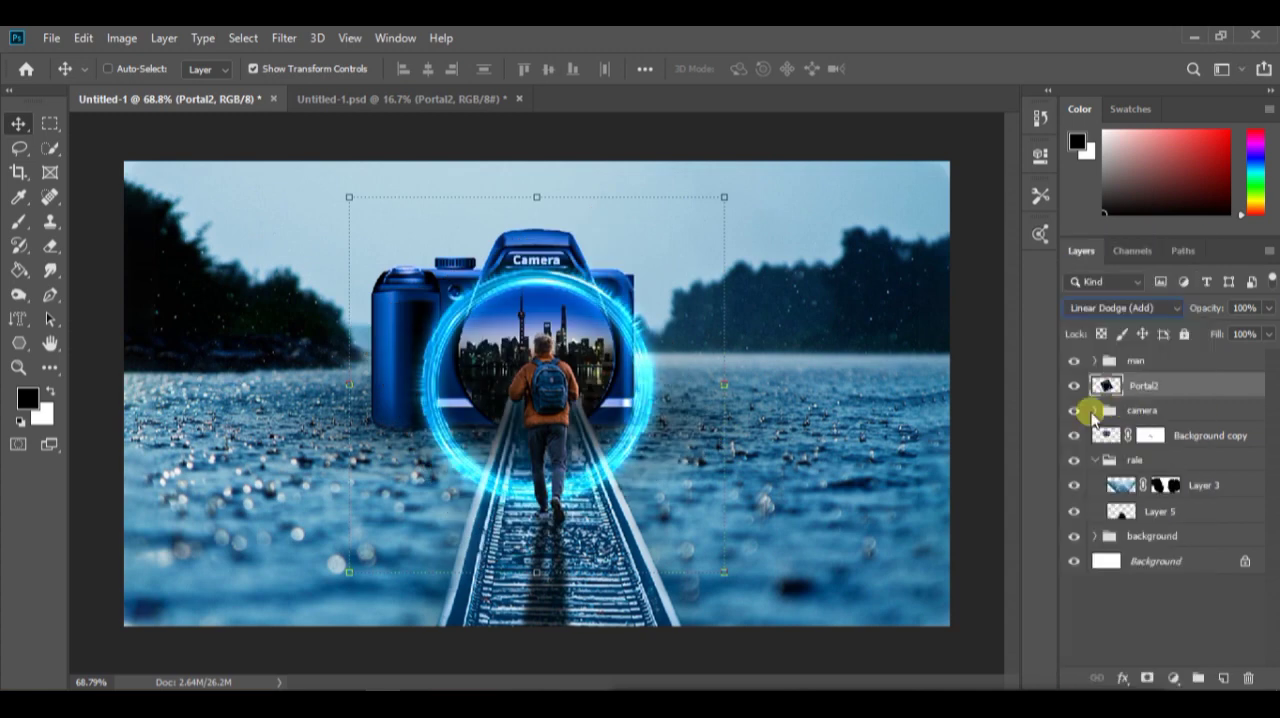
Scale the Portal2 ring to 73.21% and align it around the camera's lens opening
left_click_drag(720, 574, 614, 370)
scroll(530, 305, "up", 10)
scroll(530, 305, "up", 2)
scroll(757, 268, "up", 2)
left_click_drag(759, 272, 757, 258)
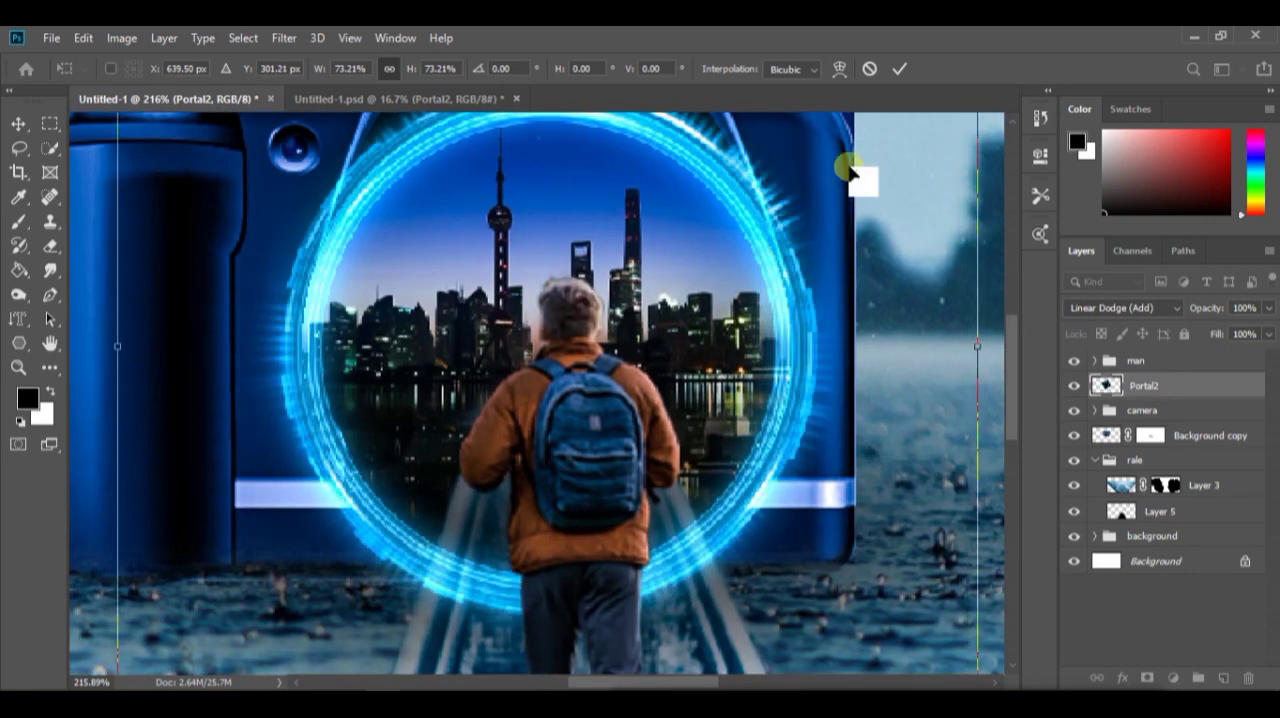
key("Return")
Add a layer mask to Portal2 and paint out the ring where it crosses the left part of the railway
scroll(792, 232, "down", 10)
scroll(594, 437, "up", 10)
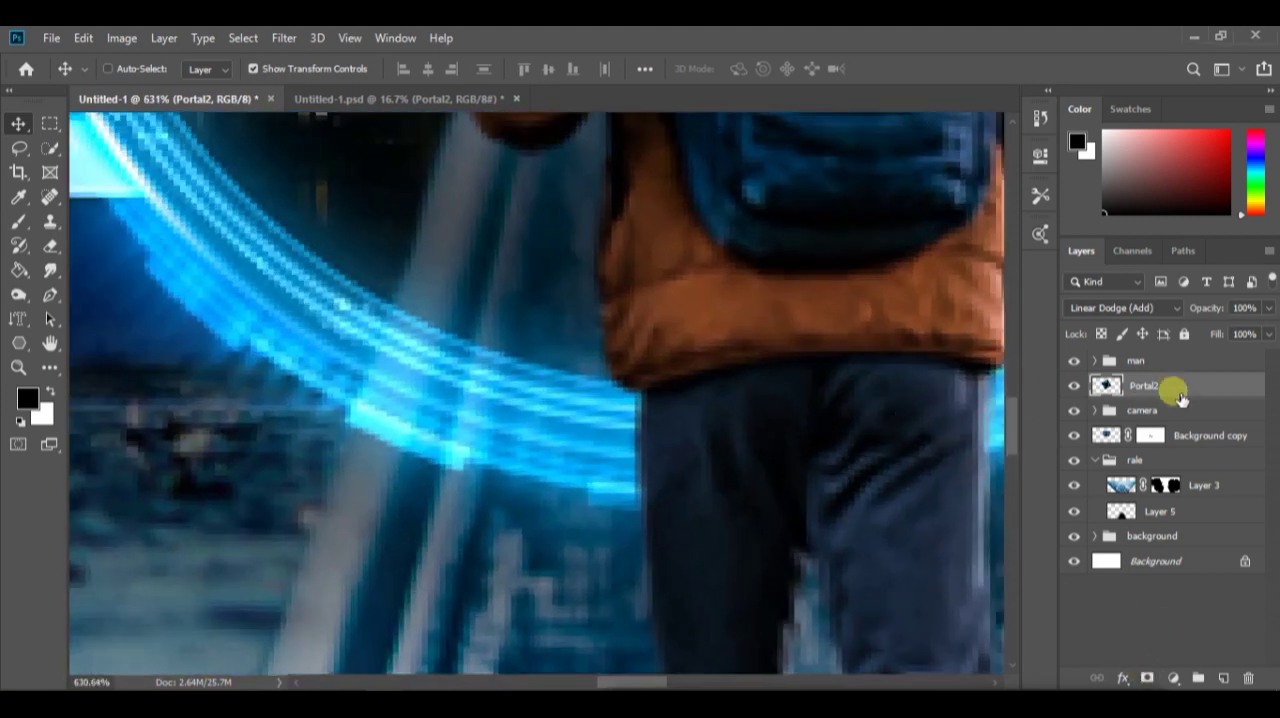
left_click(1147, 678)
key("x")
key("b")
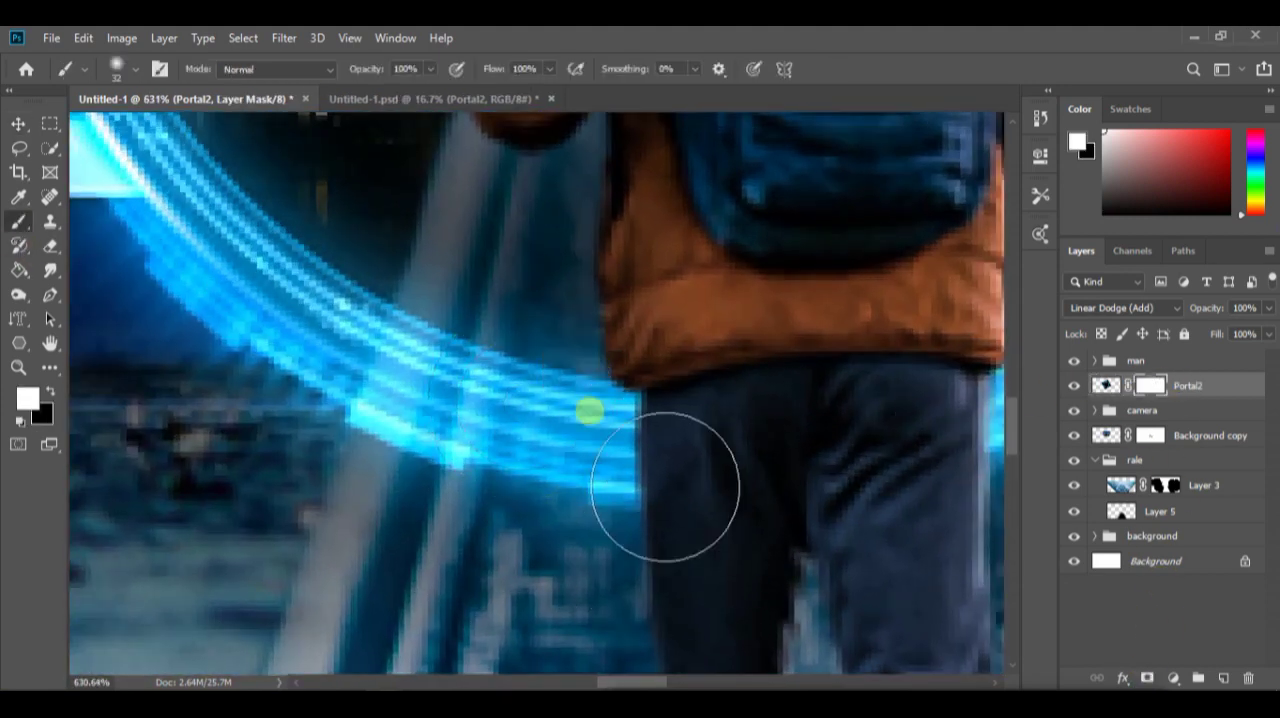
mouse_move(689, 452)
left_mouse_down()
mouse_move(551, 431)
mouse_move(530, 515)
left_mouse_up()
left_click_drag(560, 456, 396, 390)
Mask out the Portal2 ring where it crosses the right part of the railway beside the man
mouse_move(805, 370)
left_mouse_down()
mouse_move(803, 494)
mouse_move(848, 400)
left_mouse_up()
mouse_move(918, 342)
left_mouse_down()
mouse_move(740, 383)
mouse_move(820, 363)
mouse_move(818, 418)
left_mouse_up()
left_click_drag(720, 311, 650, 303)
scroll(923, 191, "up", 9)
mouse_move(698, 217)
left_mouse_down()
mouse_move(768, 414)
mouse_move(680, 177)
mouse_move(605, 325)
left_mouse_up()
key("x")
left_click_drag(697, 316, 732, 345)
Refine the Portal2 mask with a small brush where the ring's ends meet the outer edges of both rails
scroll(731, 346, "down", 6)
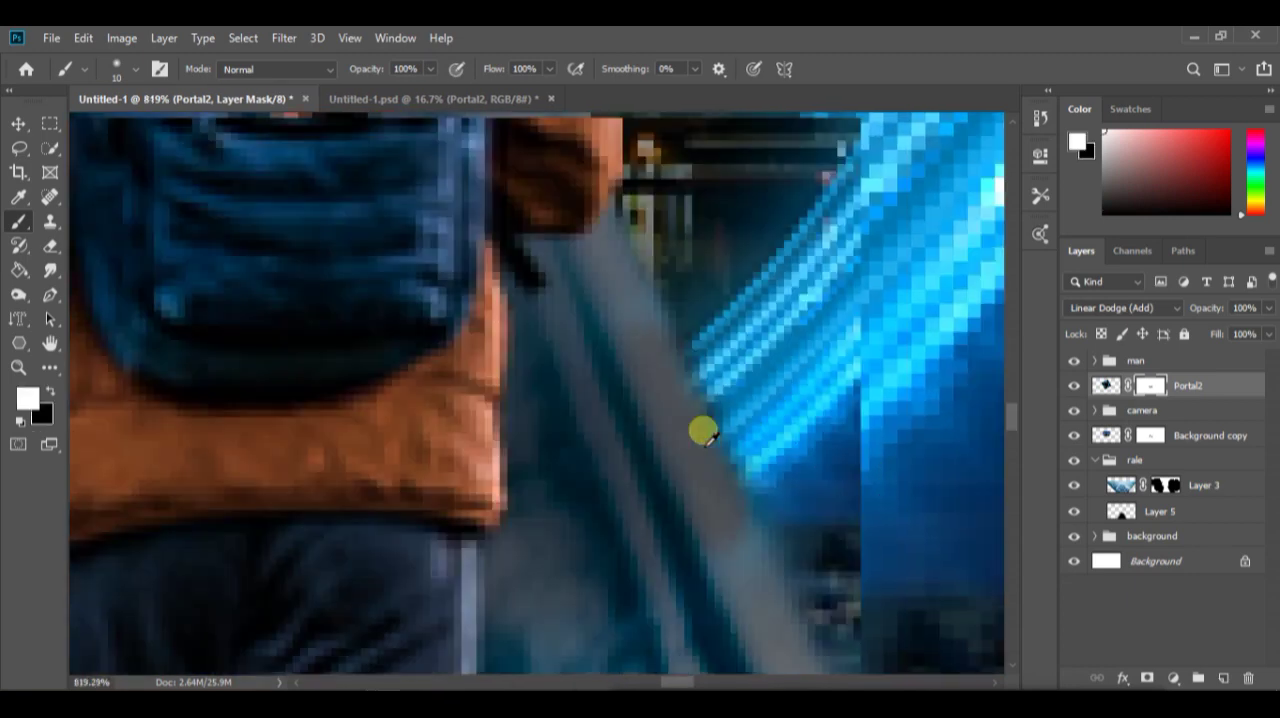
scroll(594, 391, "up", 7)
key("x")
mouse_move(622, 411)
left_mouse_down()
mouse_move(549, 617)
mouse_move(580, 450)
mouse_move(420, 432)
mouse_move(442, 540)
left_mouse_up()
key("x")
scroll(442, 540, "down", 8)
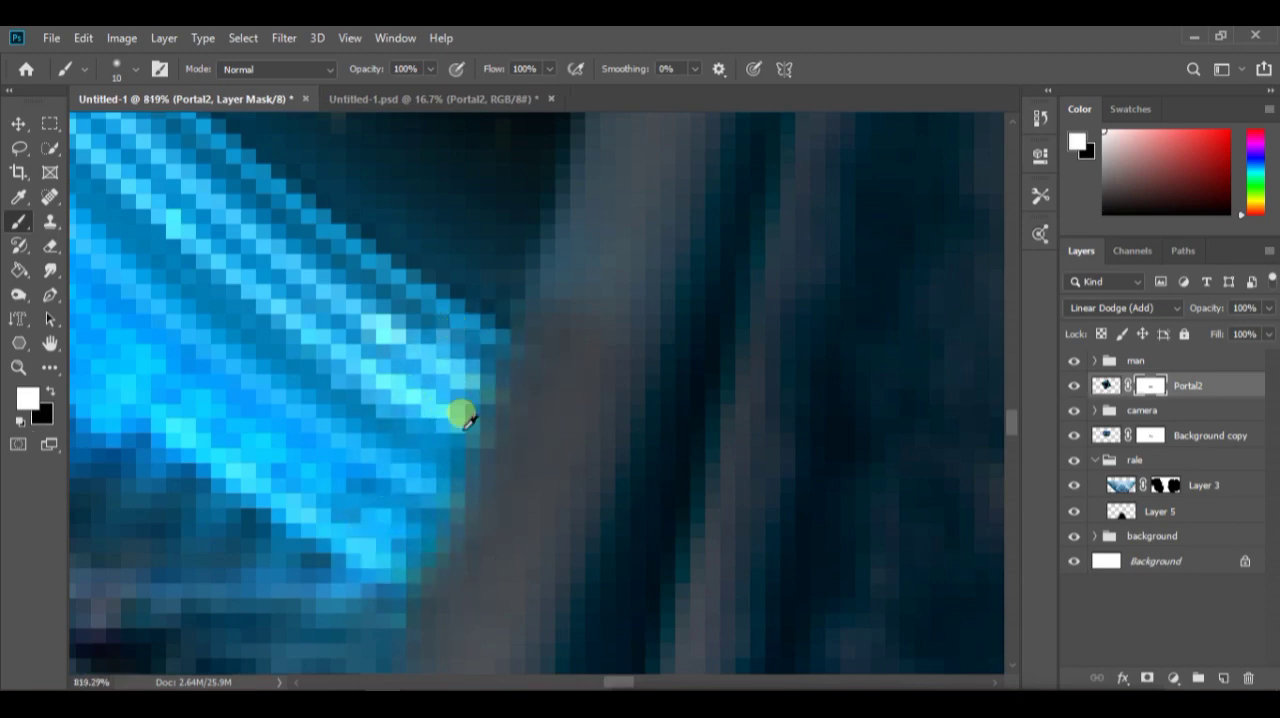
scroll(637, 427, "up", 3)
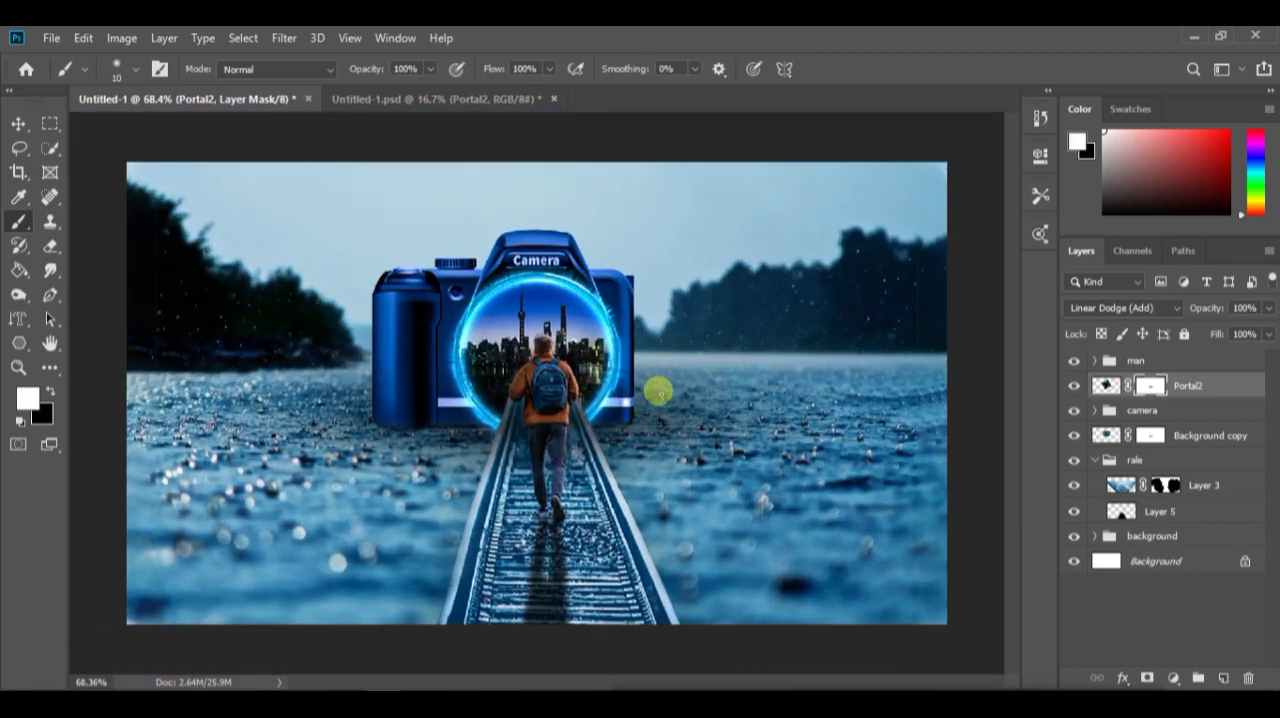
scroll(658, 393, "down", 2)
scroll(632, 423, "up", 3)
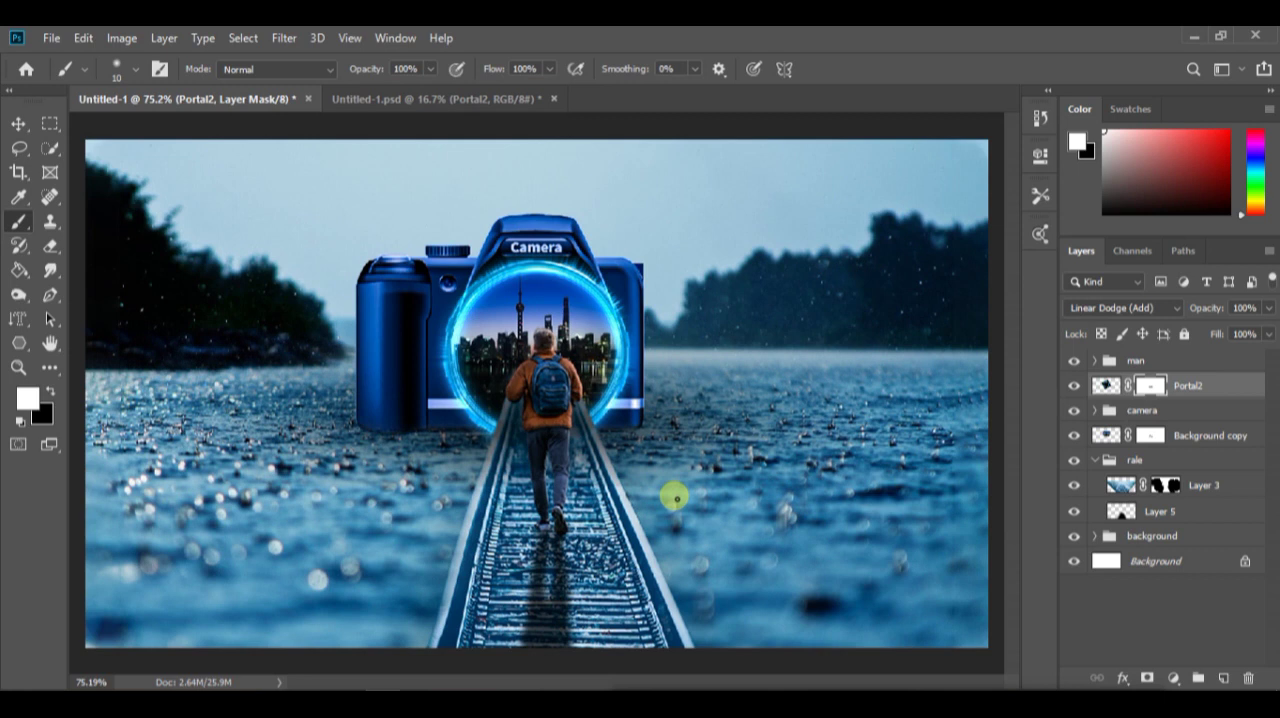
Add a Vibrance adjustment clipped to the Portal2 layer and set its vibrance to -82
left_click(1173, 678)
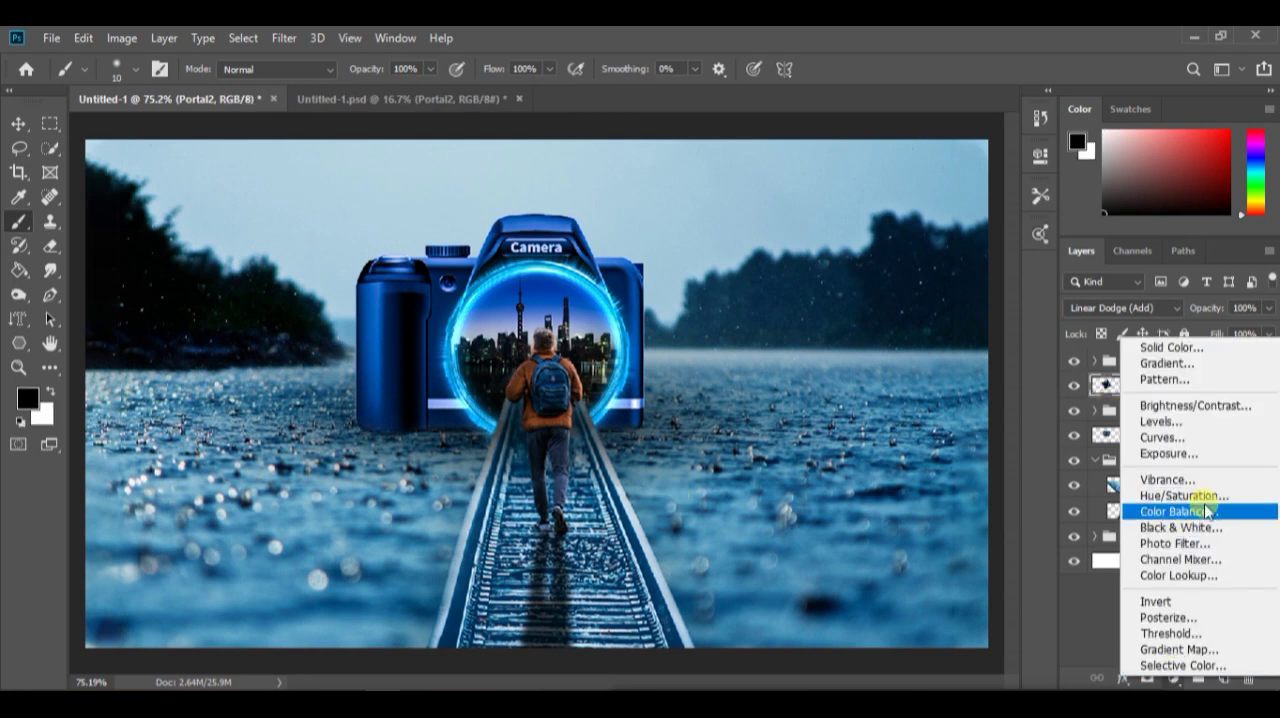
left_click(1198, 484)
left_click_drag(866, 236, 790, 230)
left_click(879, 467)
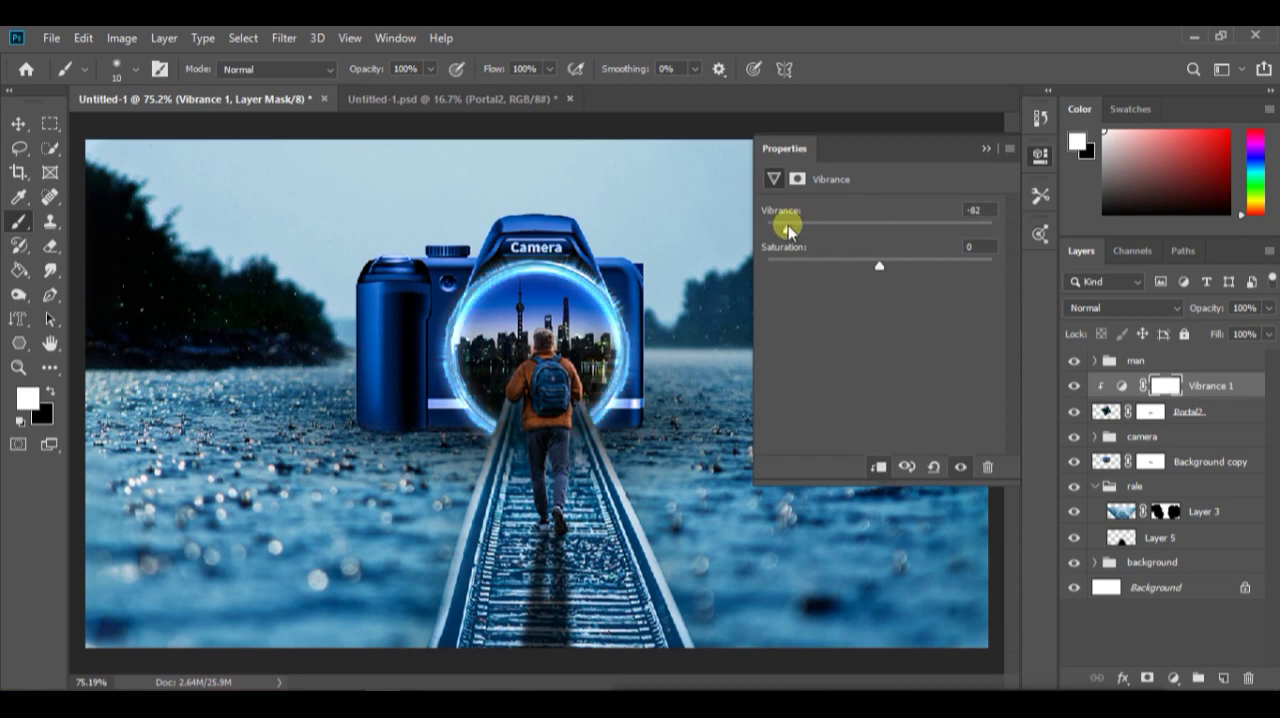
left_click(981, 150)
Hide the interface panels to view the whole composite
scroll(663, 478, "down", 2)
scroll(663, 478, "up", 1)
key("Tab")
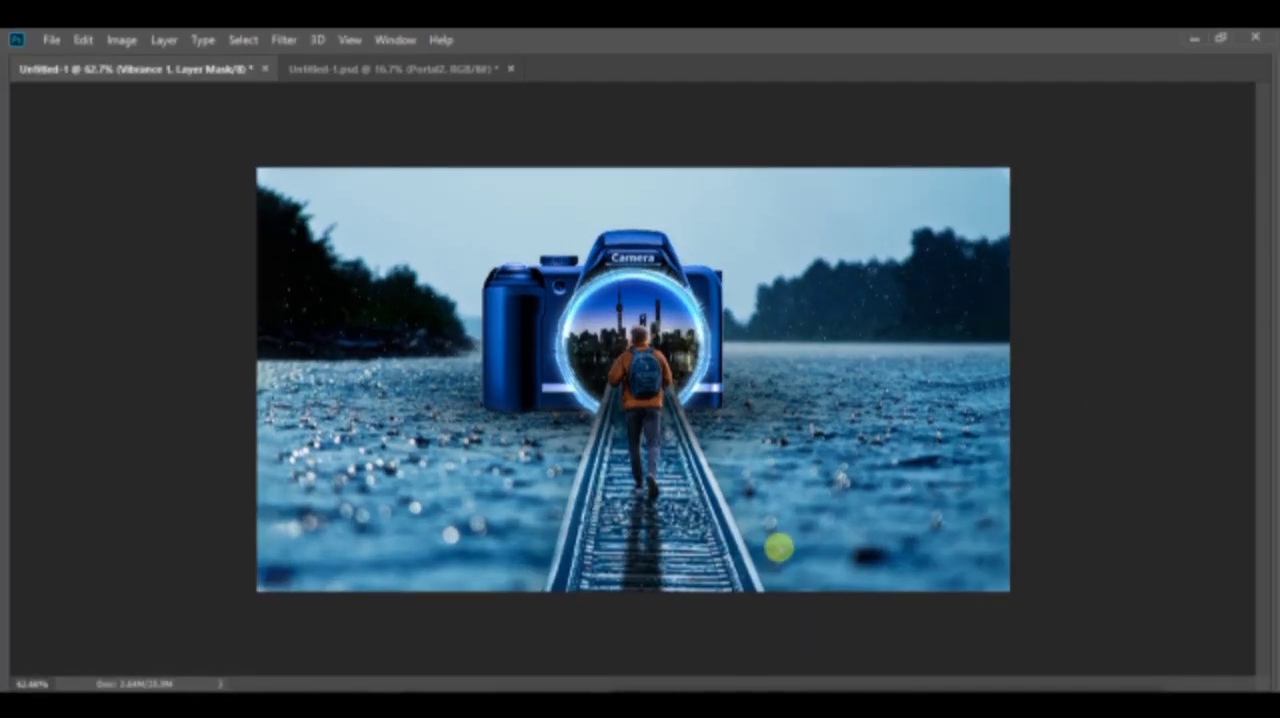